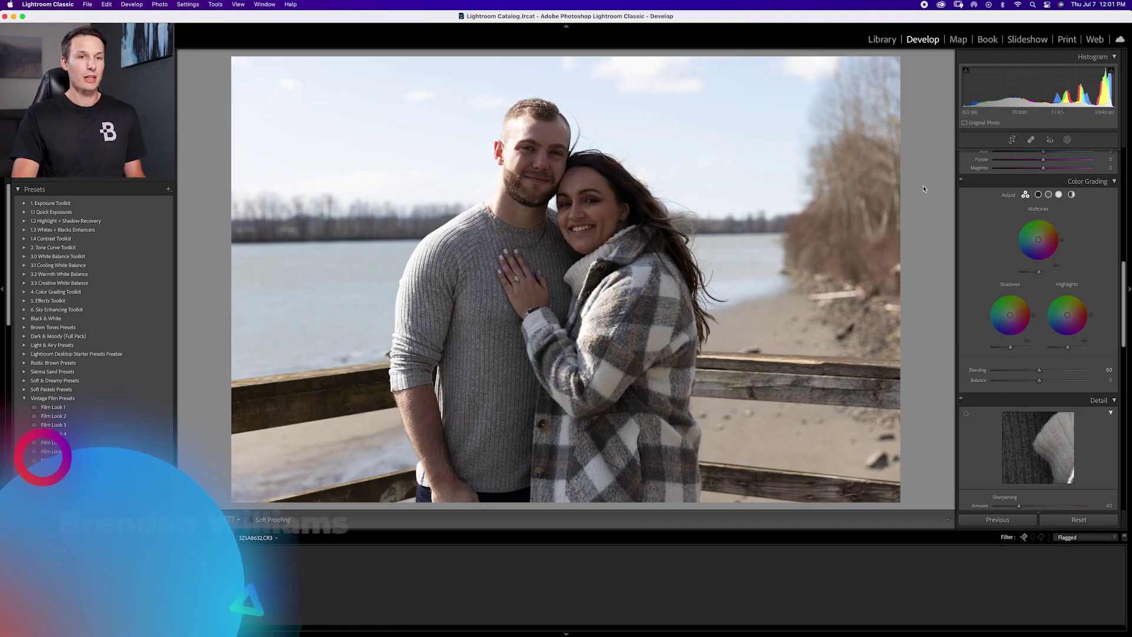
Balance the photo's tones with Highlights -74, Shadows +42, Whites -23 and Blacks -15, and set Clarity to +8.
scroll(1038, 324, "up", 10)
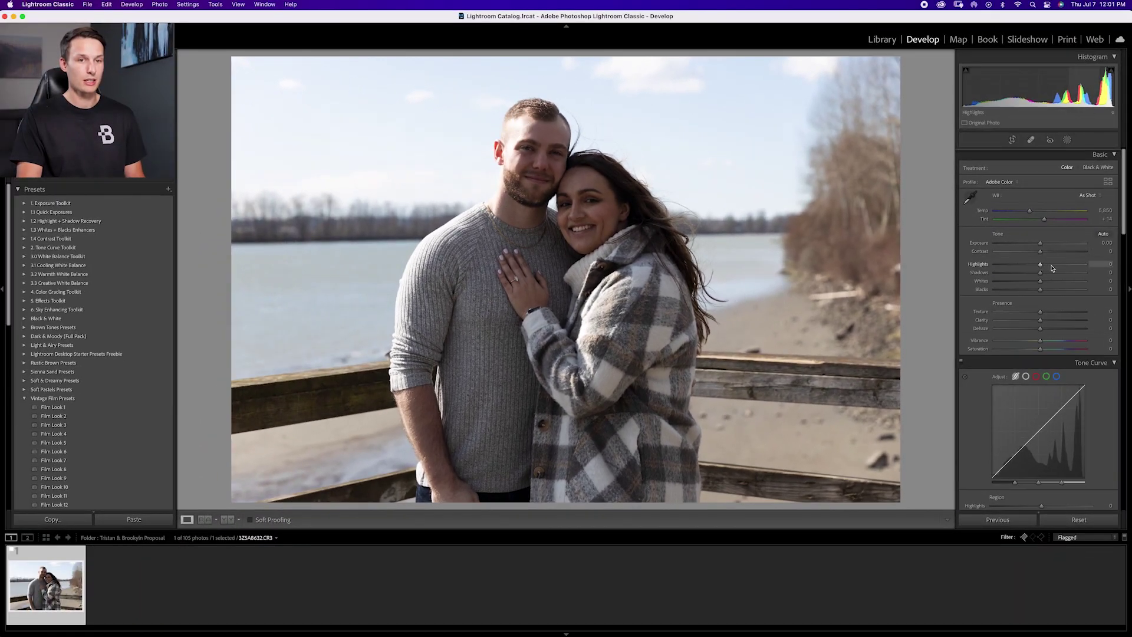
left_click_drag(1040, 264, 1007, 265)
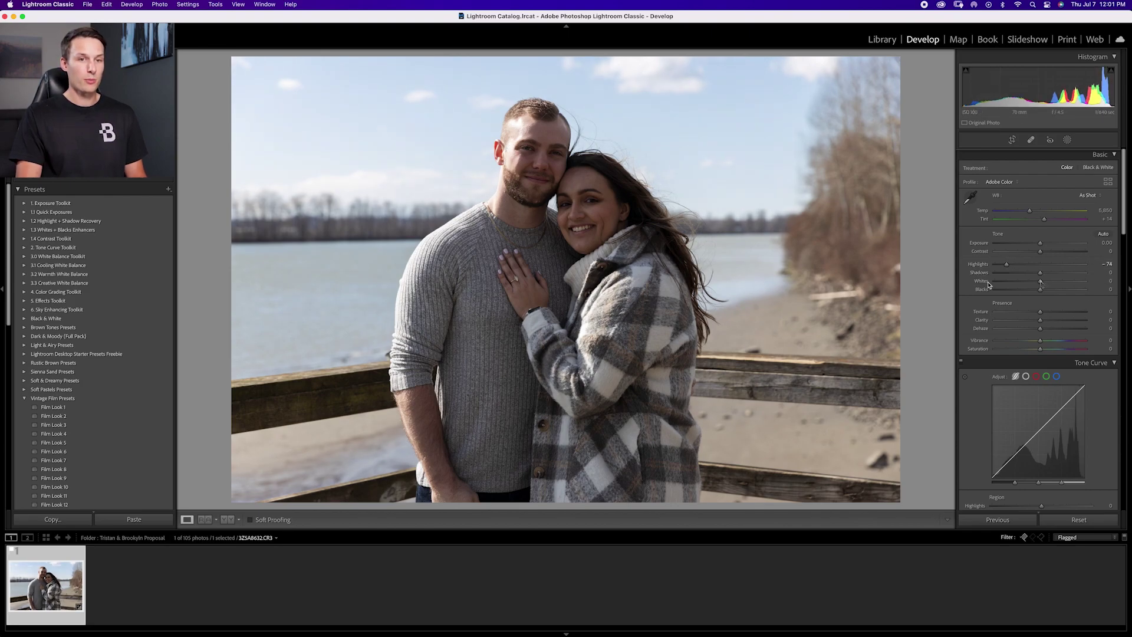
left_click_drag(1040, 284, 1030, 282)
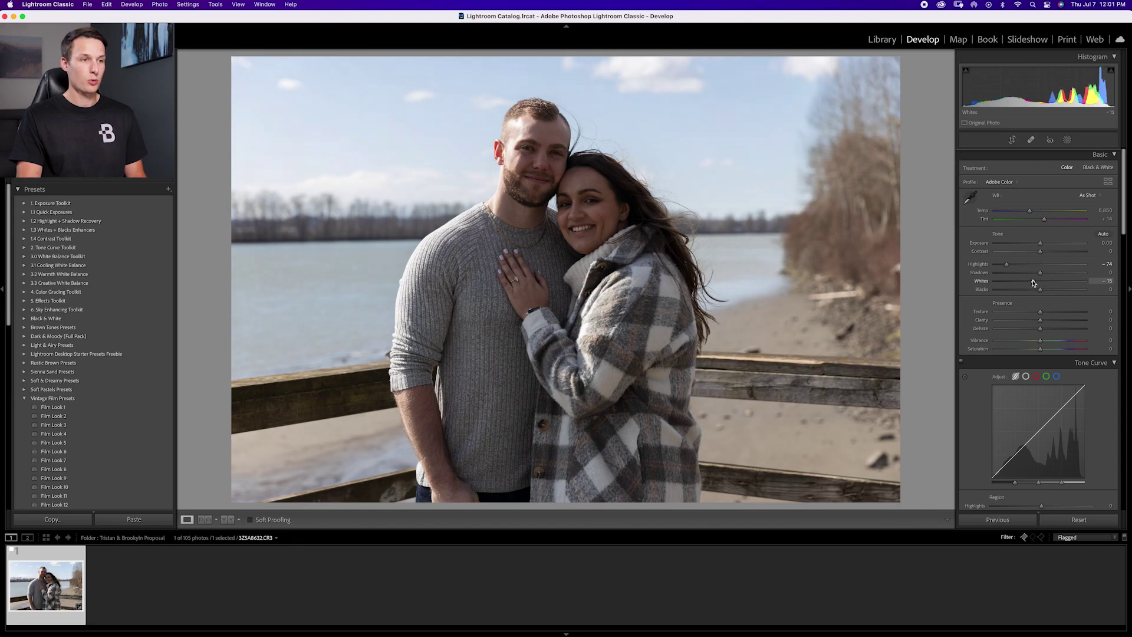
left_click_drag(1041, 275, 1055, 276)
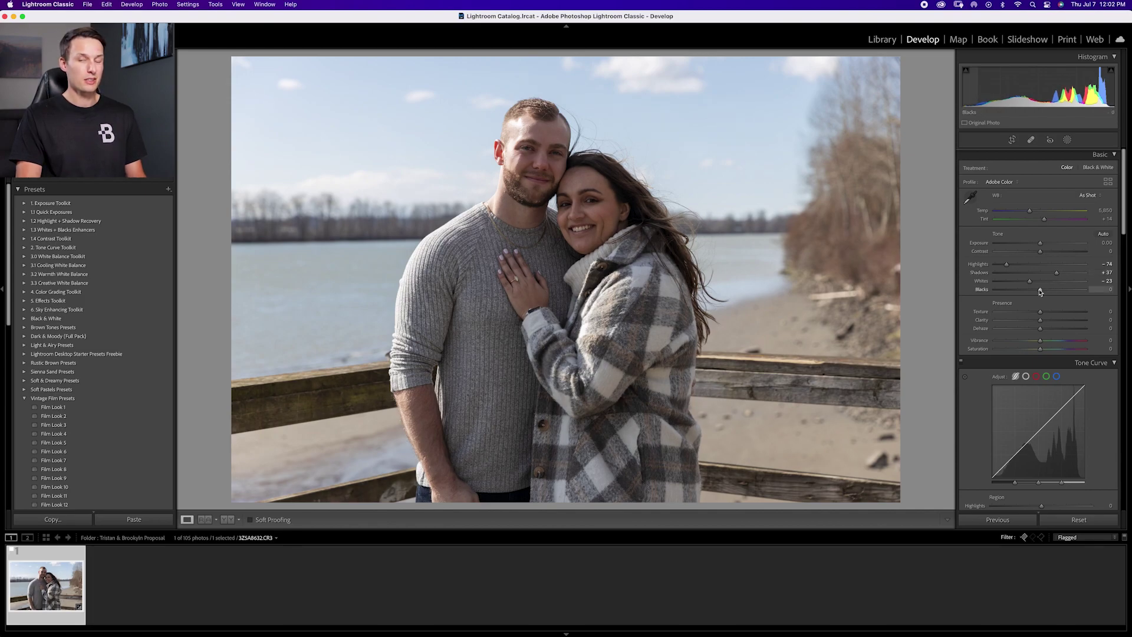
mouse_move(1043, 292)
left_mouse_down()
mouse_move(1060, 292)
mouse_move(1043, 293)
left_mouse_up()
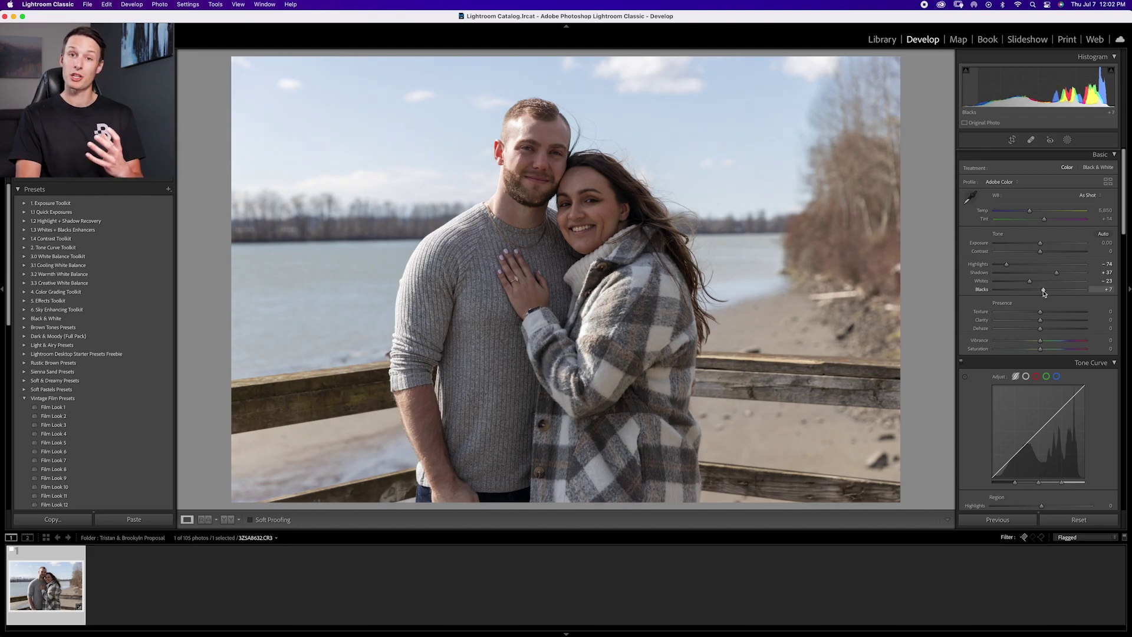
left_click_drag(1044, 292, 1042, 293)
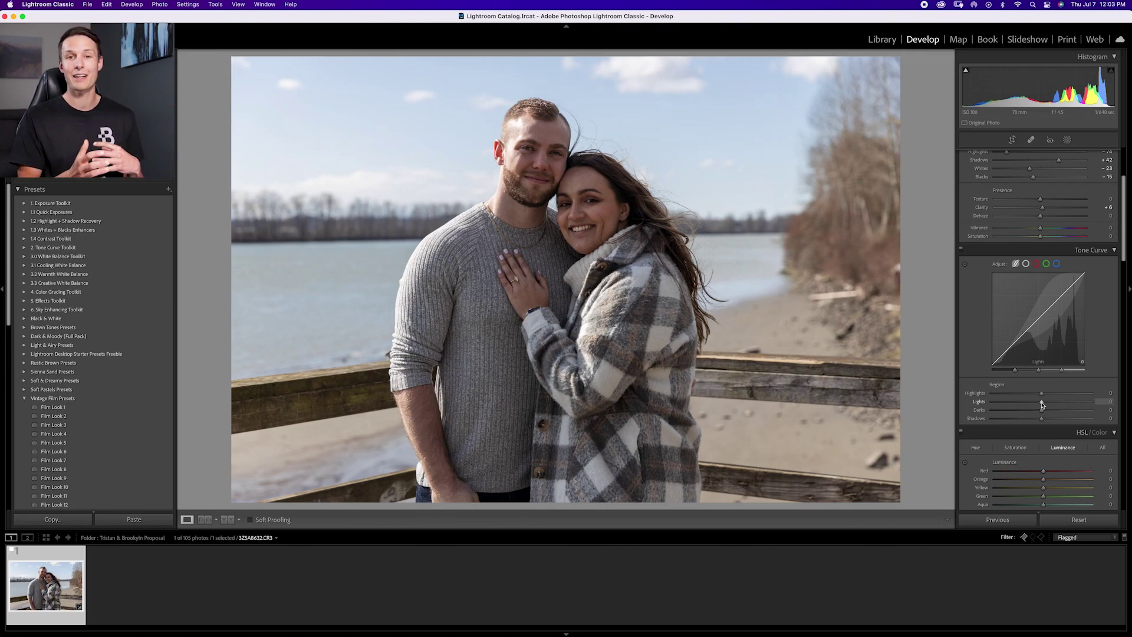
Set the tone curve's Lights region to +7 and its Darks region to +9.
scroll(1041, 404, "down", 2)
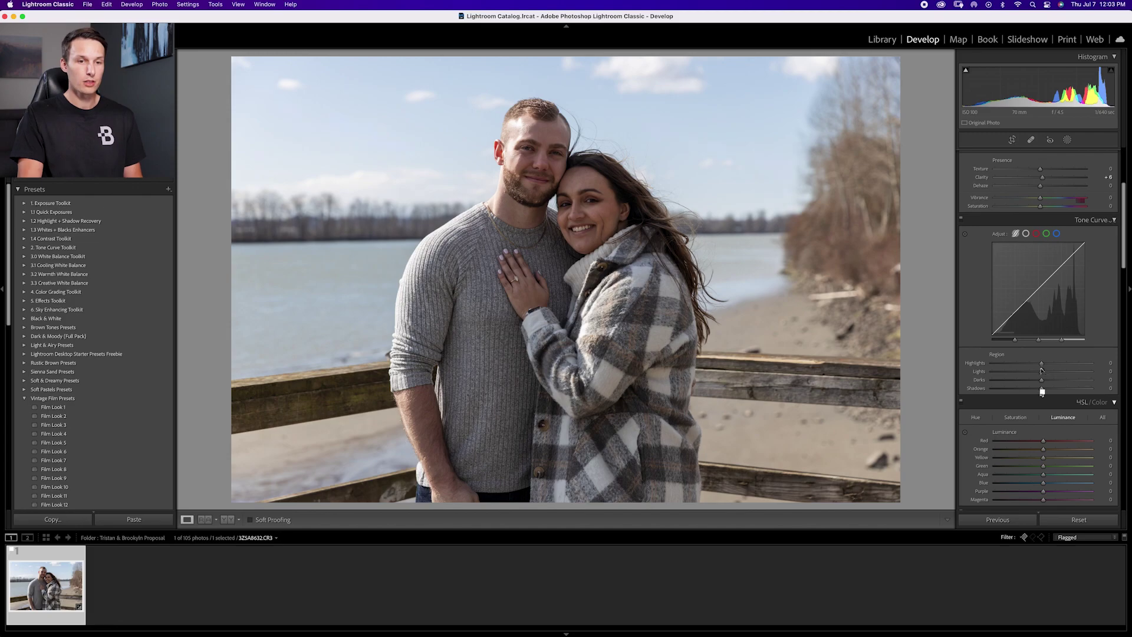
left_click_drag(1042, 371, 1046, 376)
scroll(1045, 372, "down", 1)
scroll(997, 277, "down", 4)
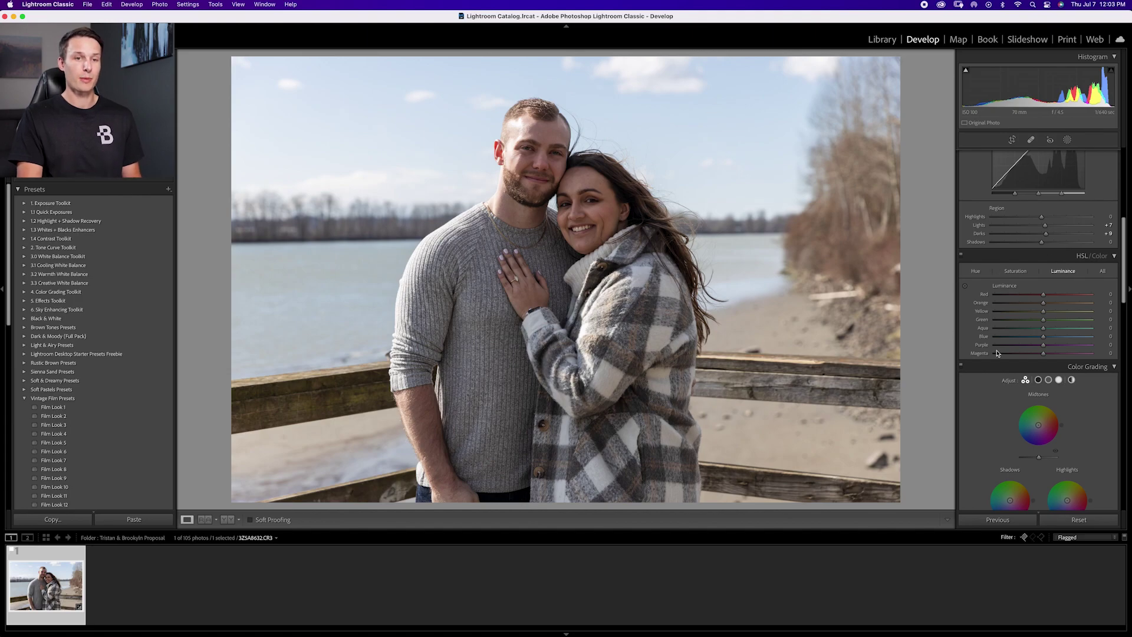
Shift the sky's hue with the HSL targeted adjustment to Blue -13 and Aqua -1, leaving the bushes' orange at 0.
scroll(1006, 284, "down", 1)
left_click(975, 269)
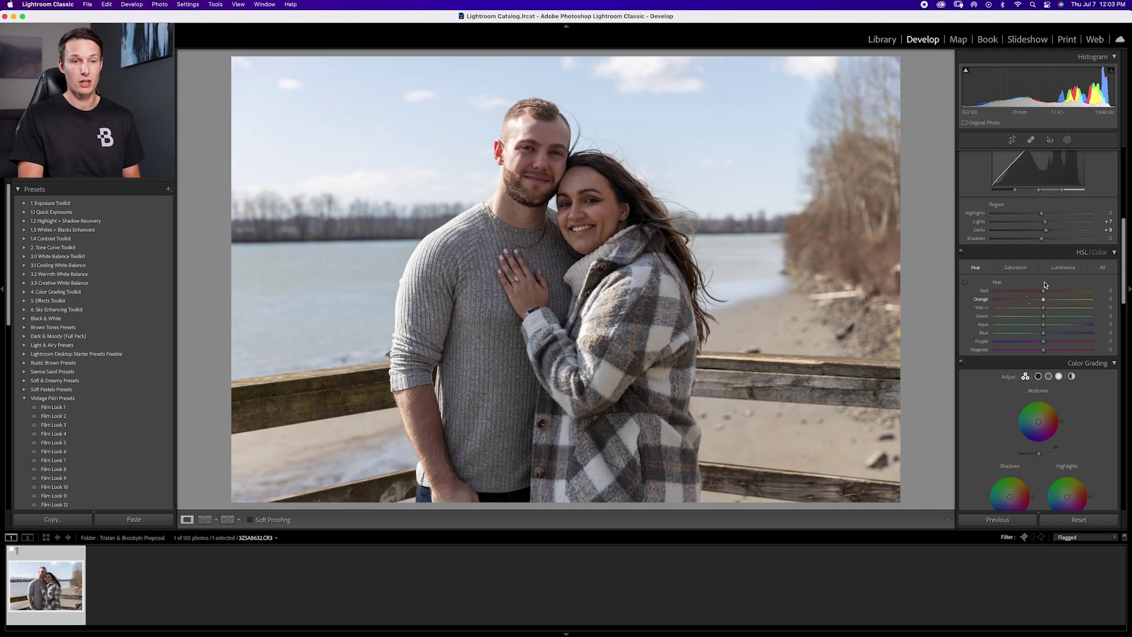
scroll(1027, 301, "up", 1)
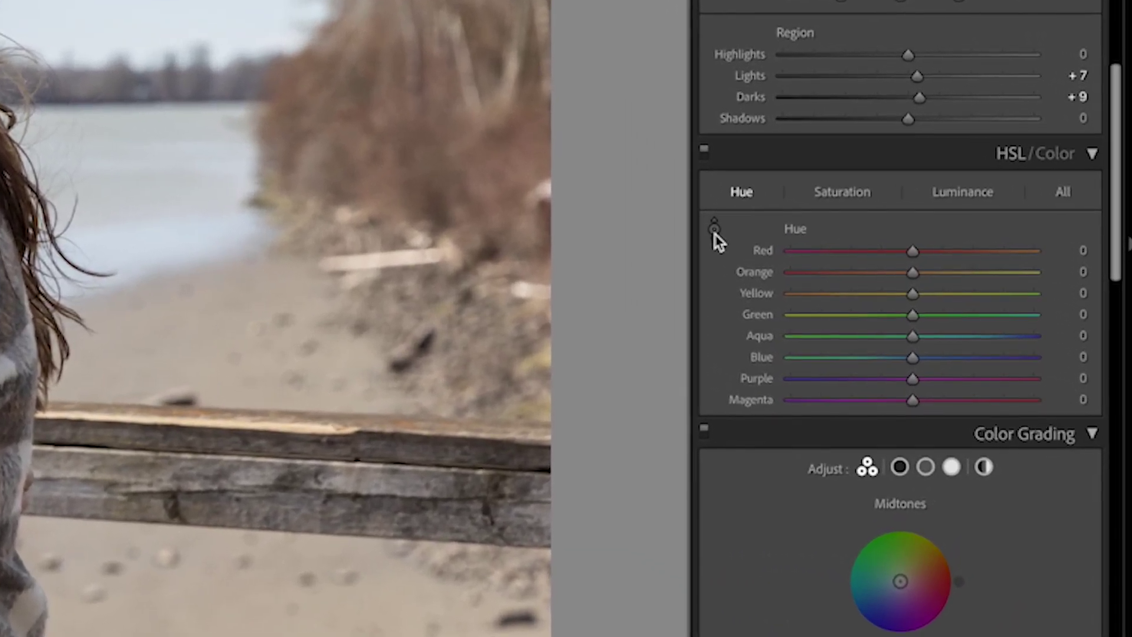
left_click(714, 229)
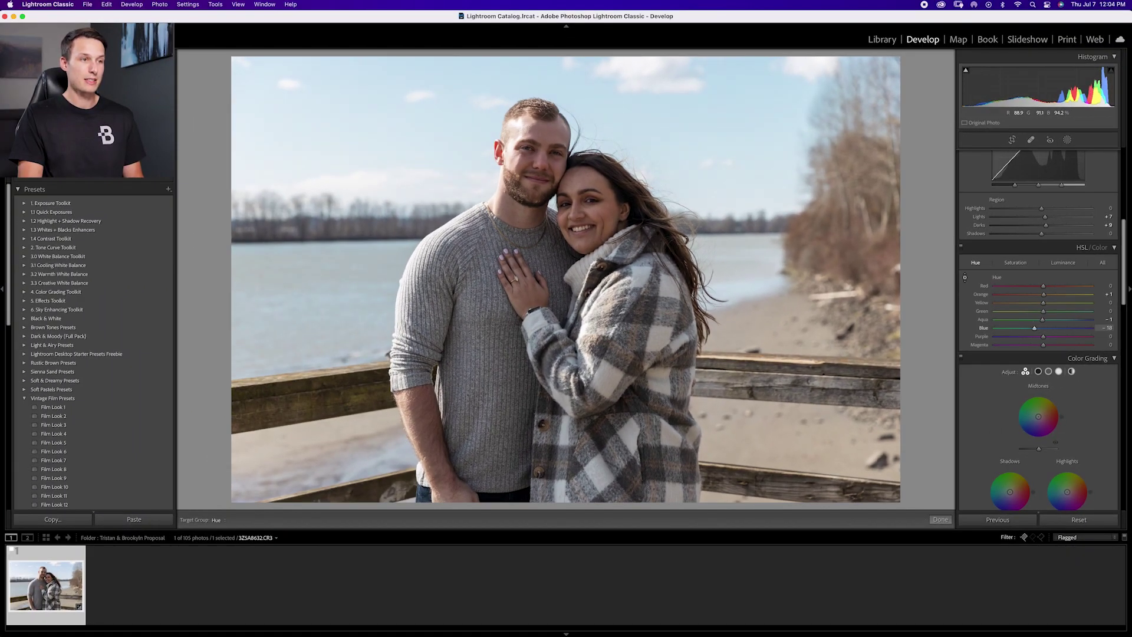
left_click_drag(626, 174, 627, 167)
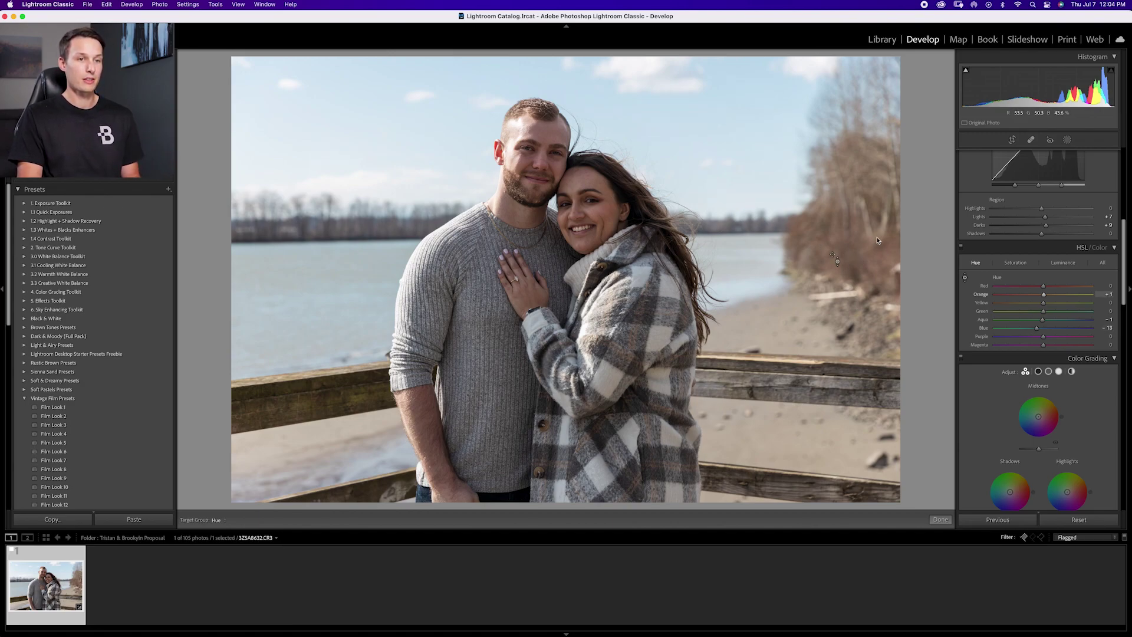
left_click_drag(855, 258, 855, 277)
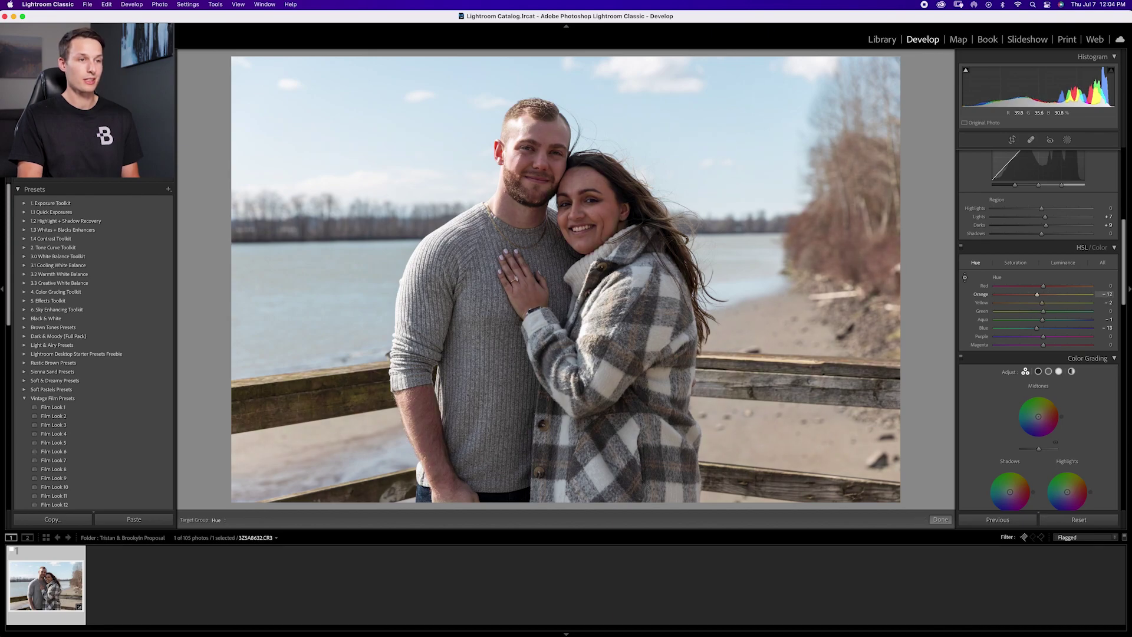
left_click_drag(855, 297, 855, 289)
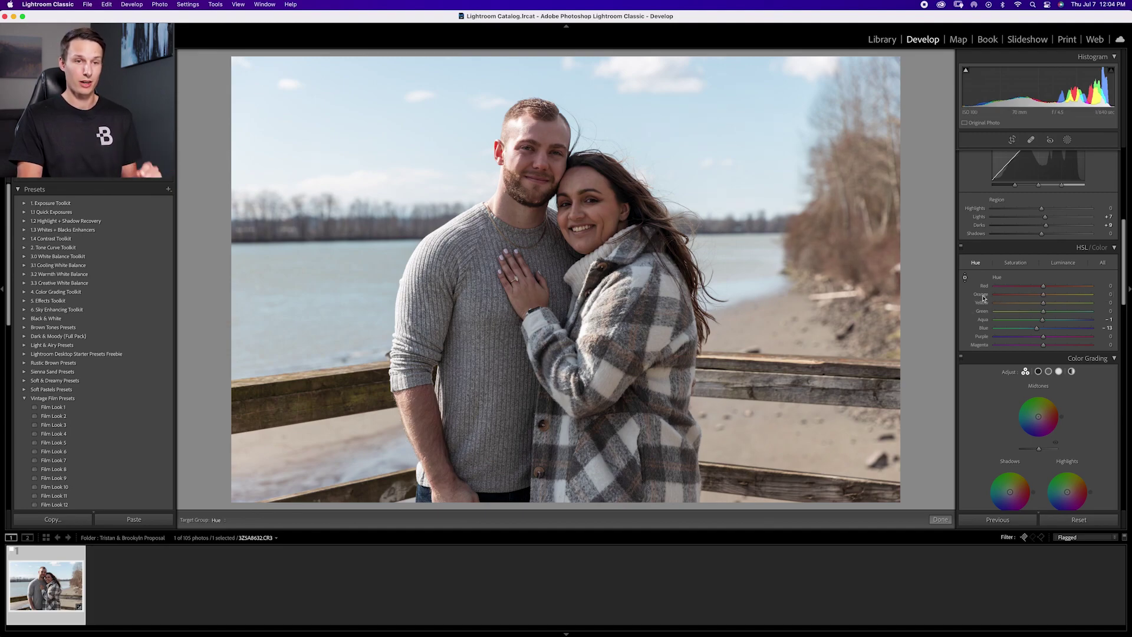
Fine-tune the HSL saturation to Red +1, Orange +7 and Blue +4, and the Yellow luminance to +3.
left_click(1008, 267)
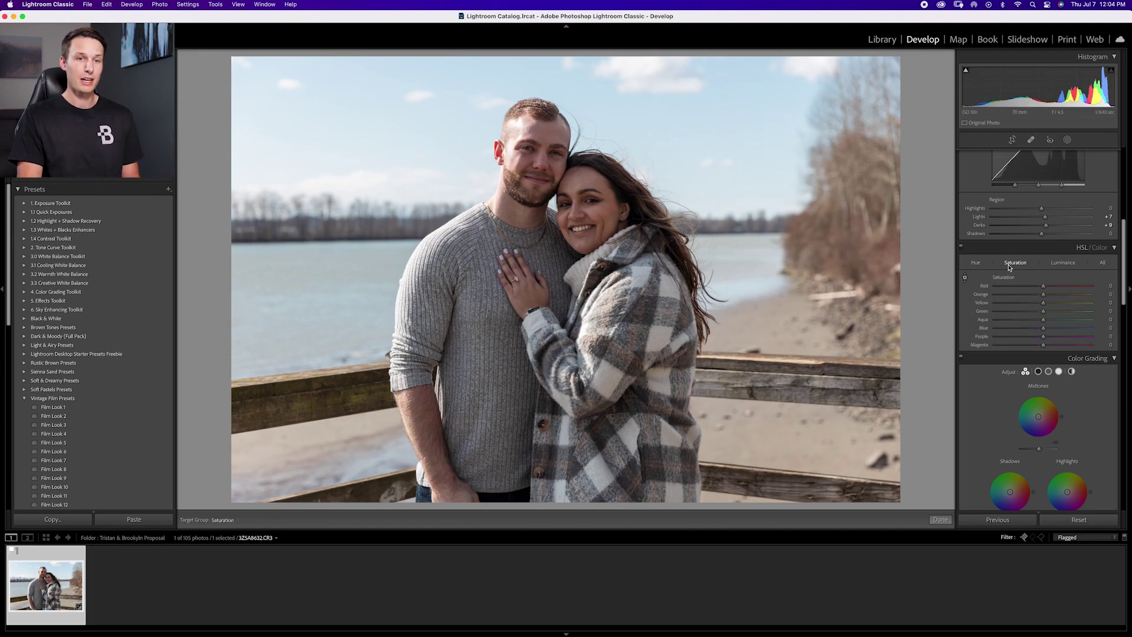
left_click(965, 278)
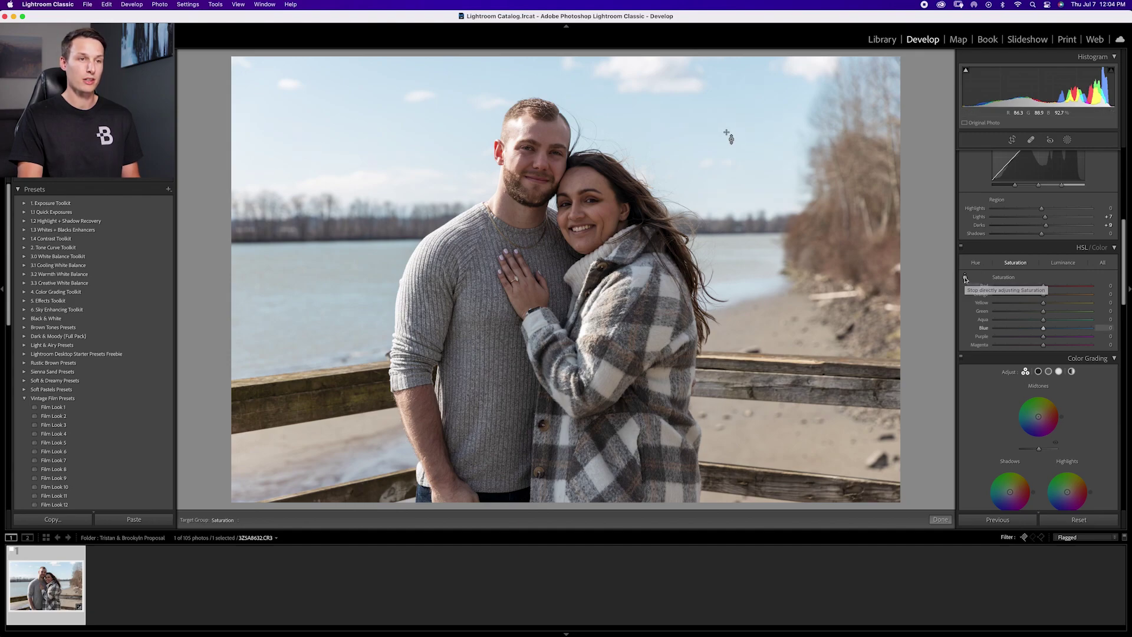
left_click_drag(716, 162, 716, 148)
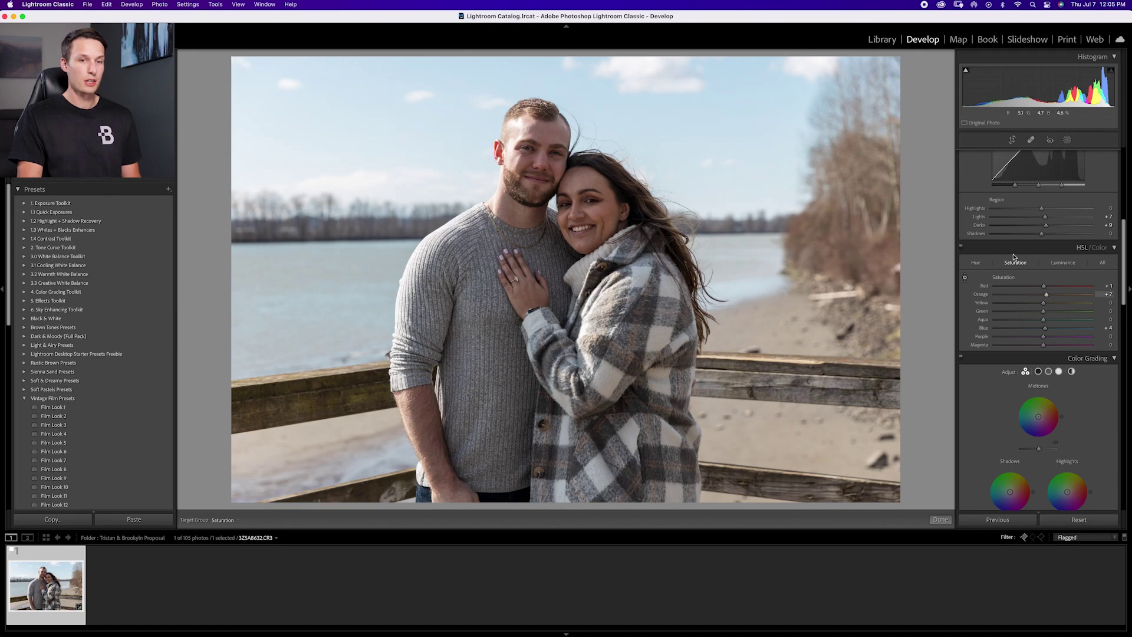
left_click(1063, 263)
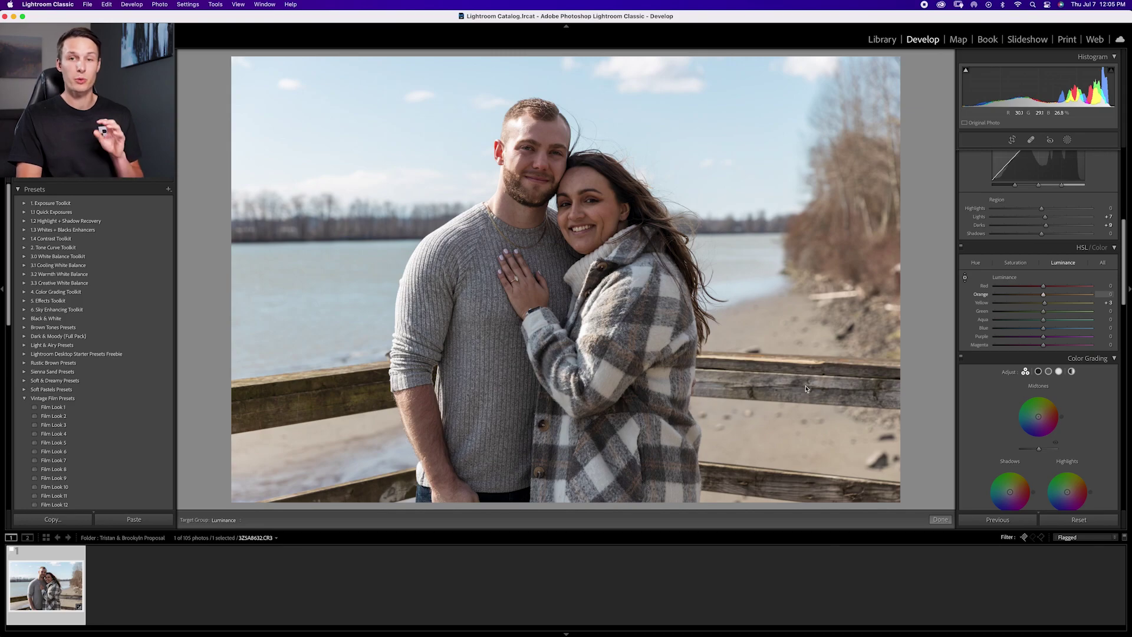
Create a brush mask with Auto Mask and paint it over the wooden railings on both sides of the couple.
left_click(1068, 140)
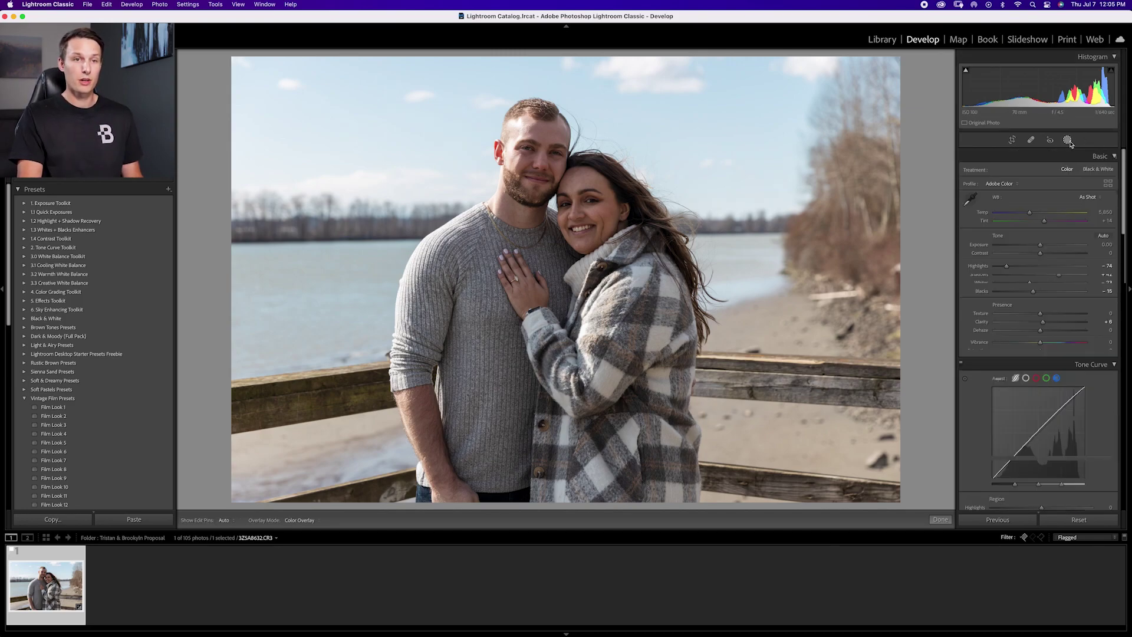
left_click(1068, 140)
left_click(983, 198)
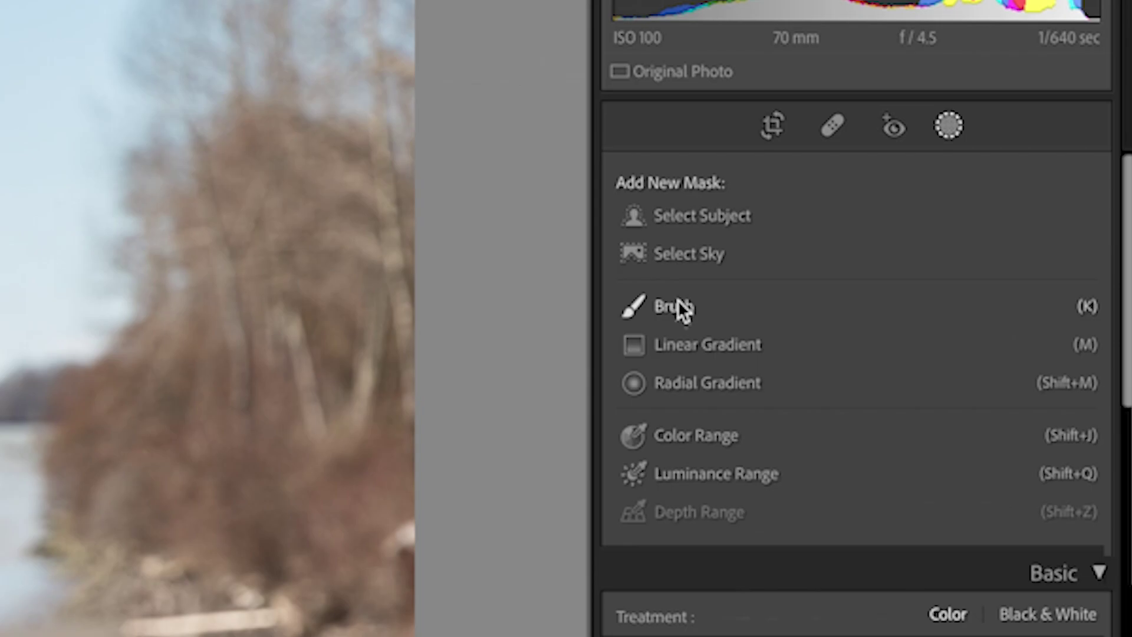
left_click(677, 306)
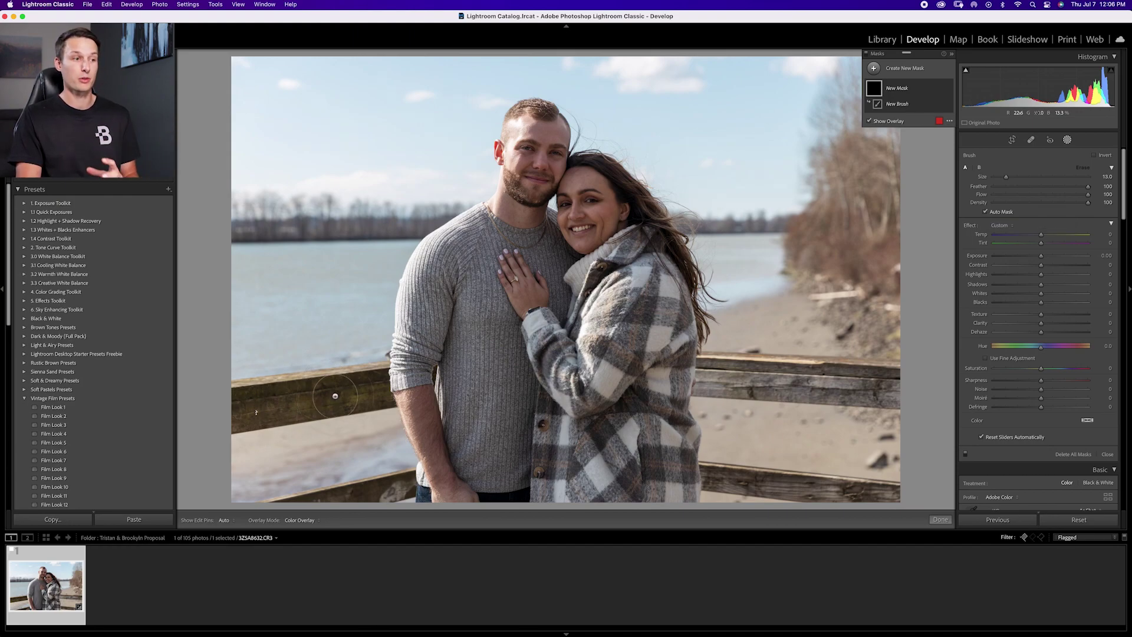
mouse_move(243, 407)
left_mouse_down()
mouse_move(359, 395)
mouse_move(317, 403)
mouse_move(373, 379)
left_mouse_up()
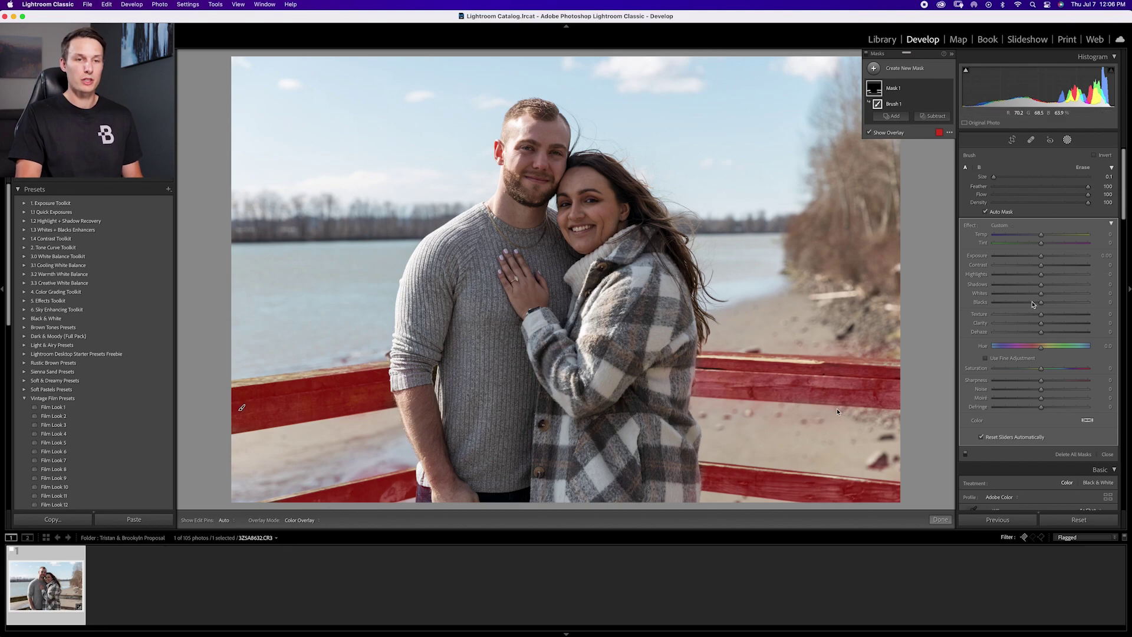
Set the railing mask's Saturation to -78 and Exposure to -0.27, and finish masking.
left_click_drag(1040, 363, 1037, 365)
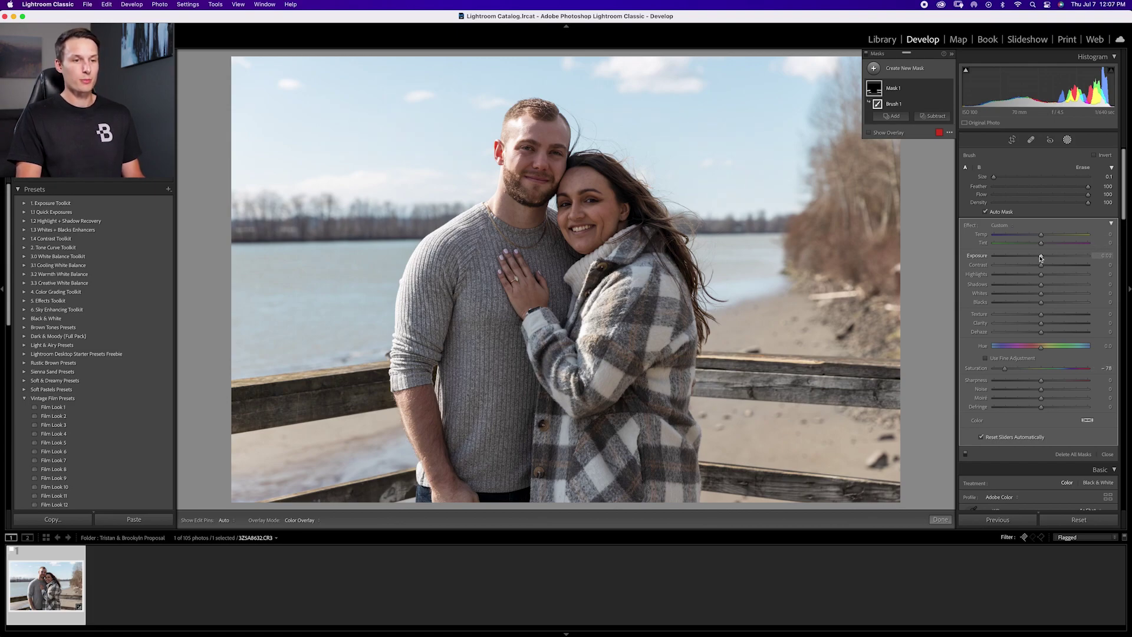
left_click_drag(1041, 257, 1037, 256)
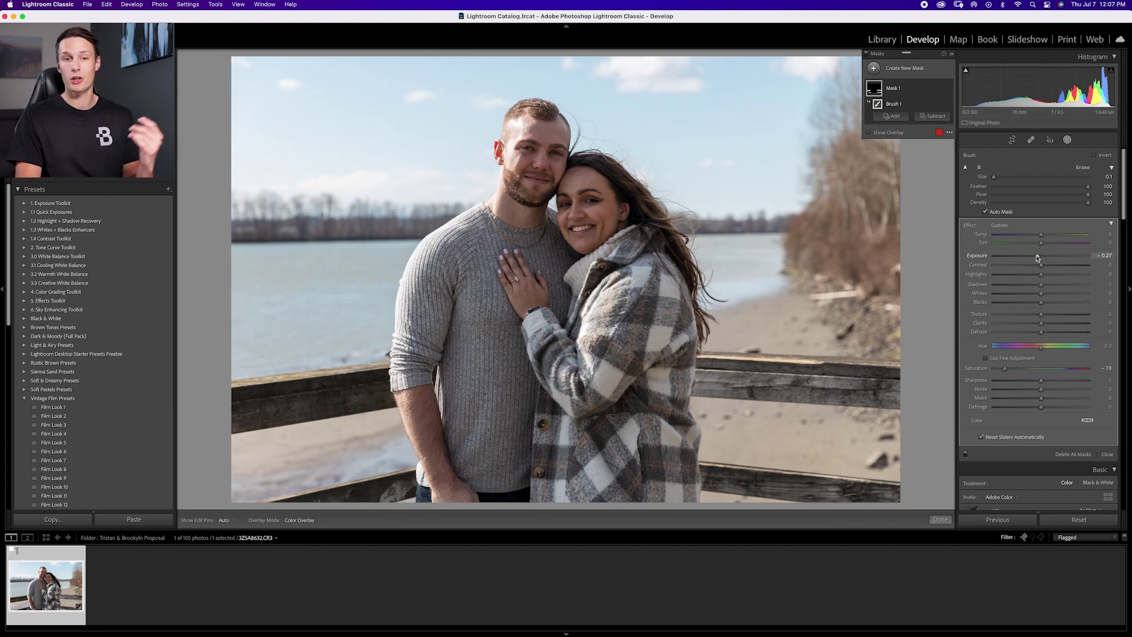
left_click(940, 520)
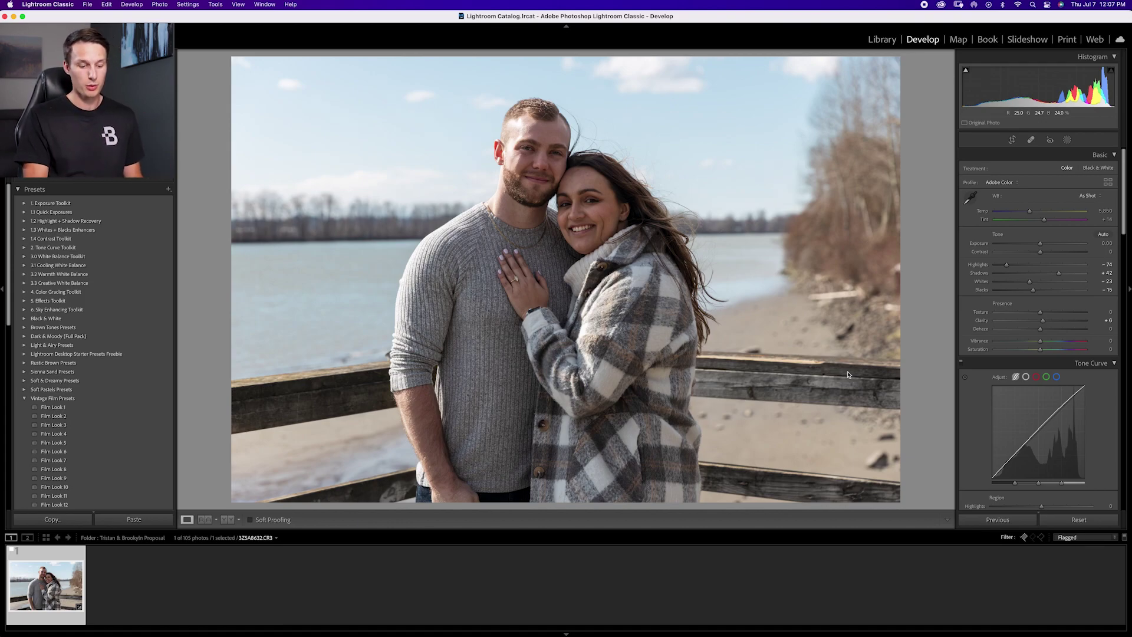
Send the adjusted couple photo to Adobe Photoshop 2022 for further editing.
left_click(589, 293)
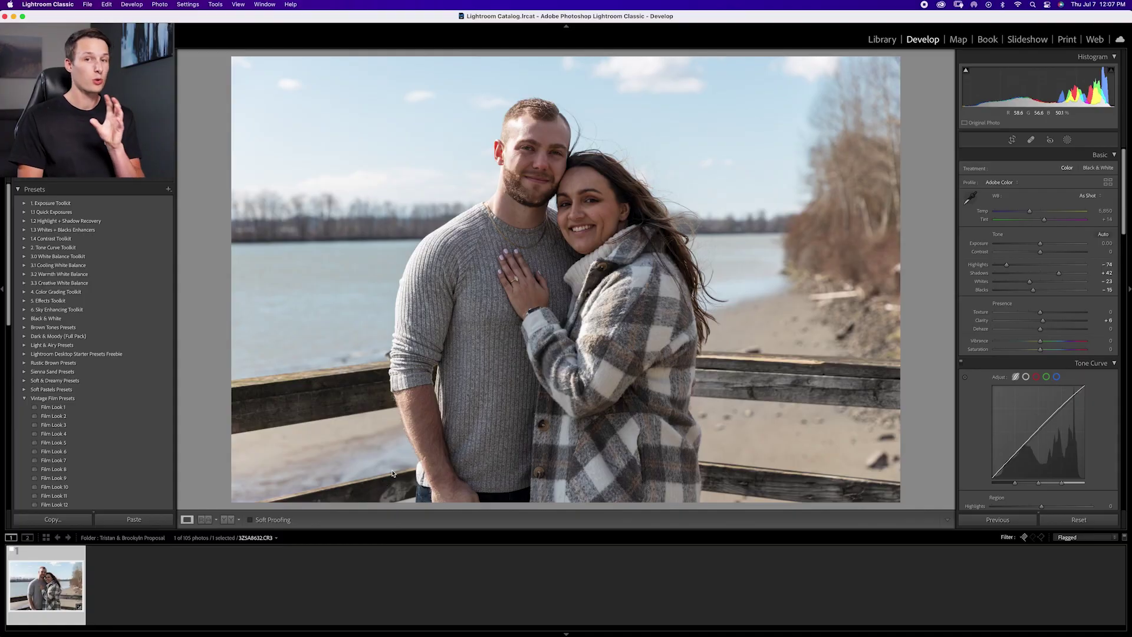
right_click(28, 588)
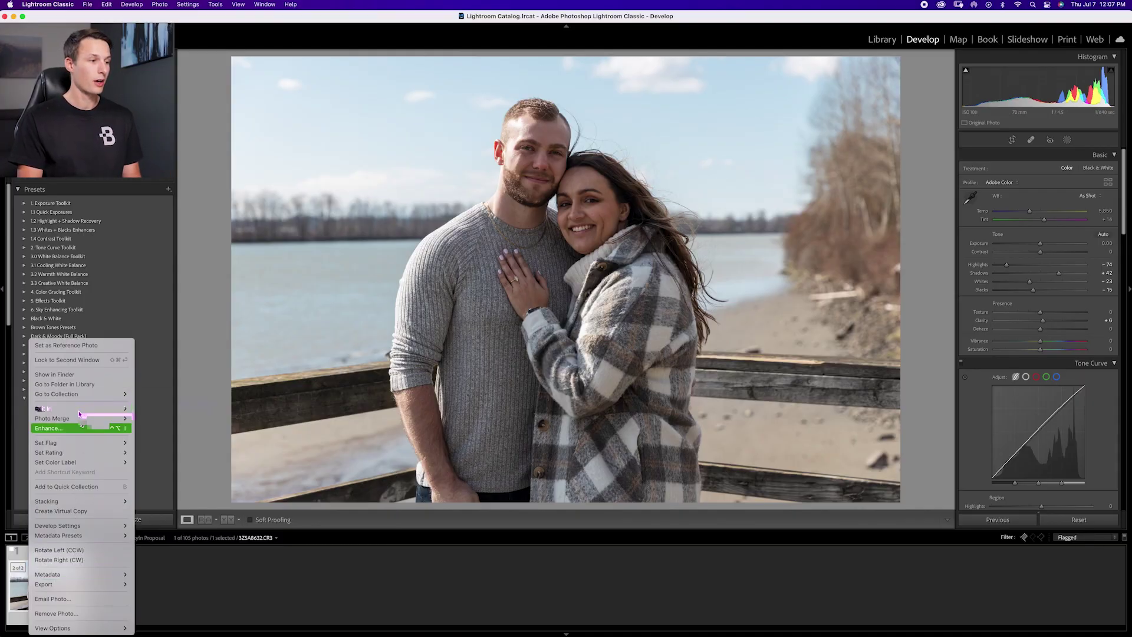
mouse_move(76, 408)
left_click(175, 409)
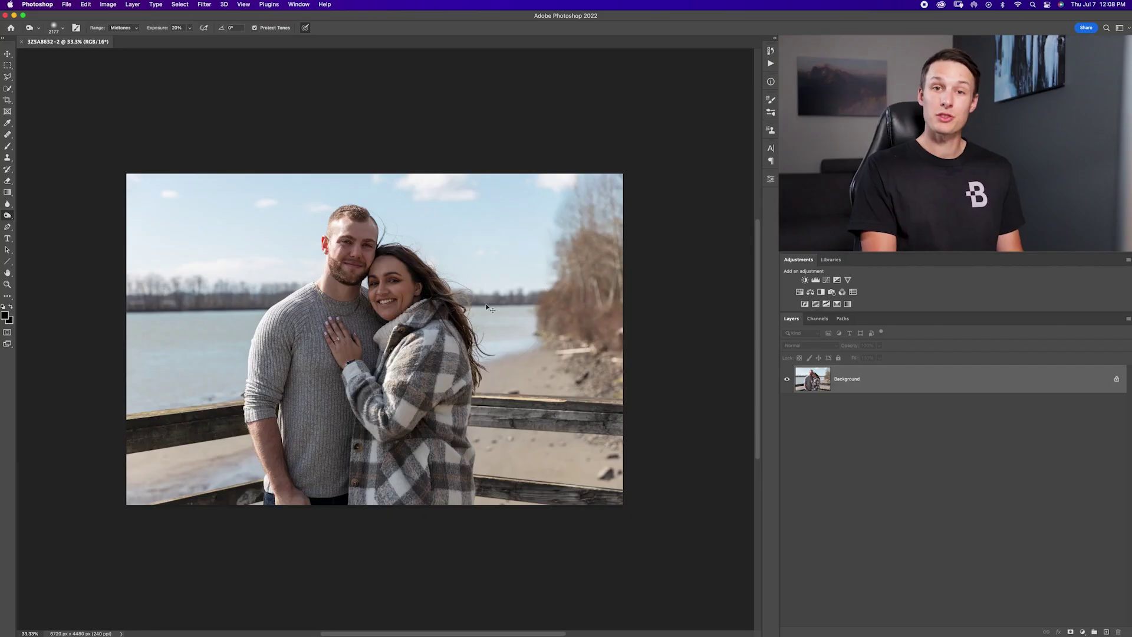
Activate the Spot Healing Brush tool and add a new blank layer above the Background for retouching.
scroll(490, 307, "up", 5)
key("super+plus")
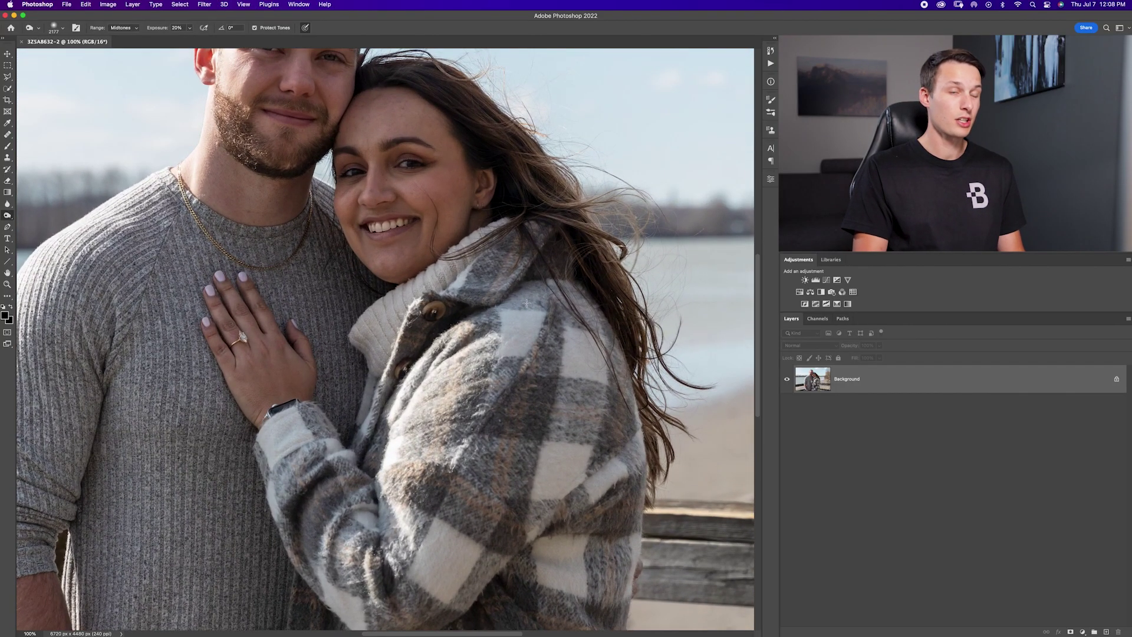
left_click(5, 135)
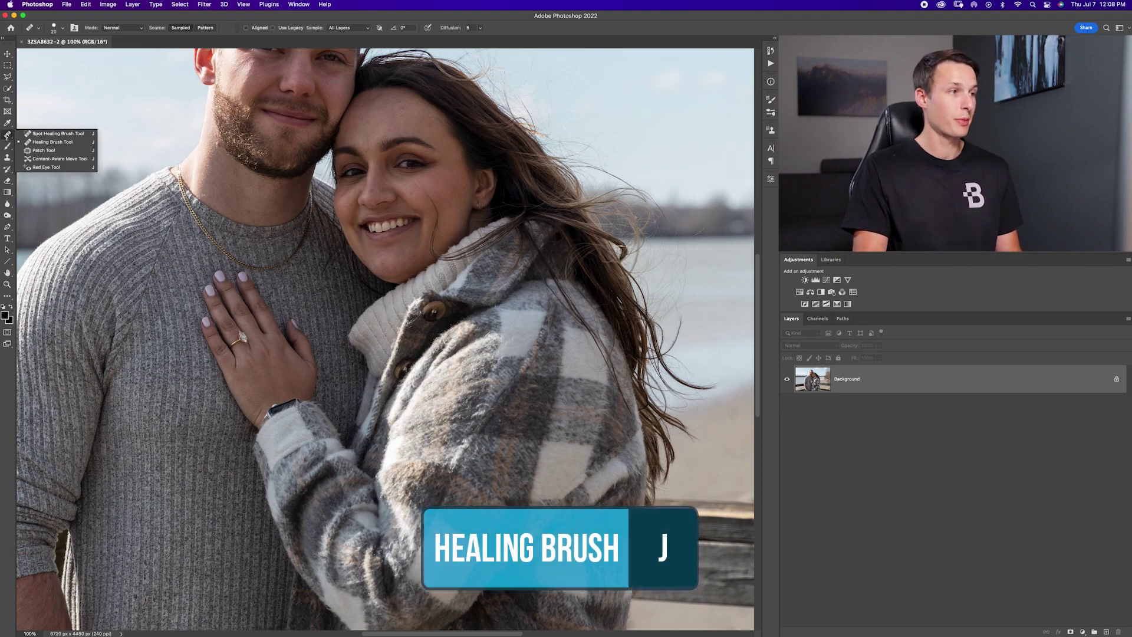
left_click(79, 135)
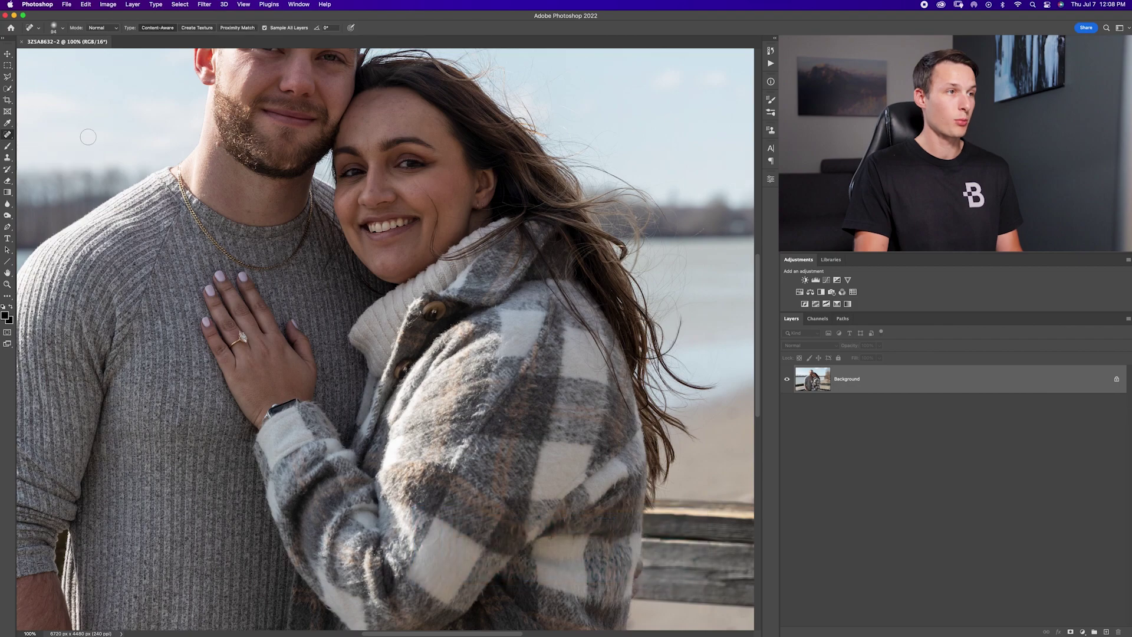
left_click(1107, 633)
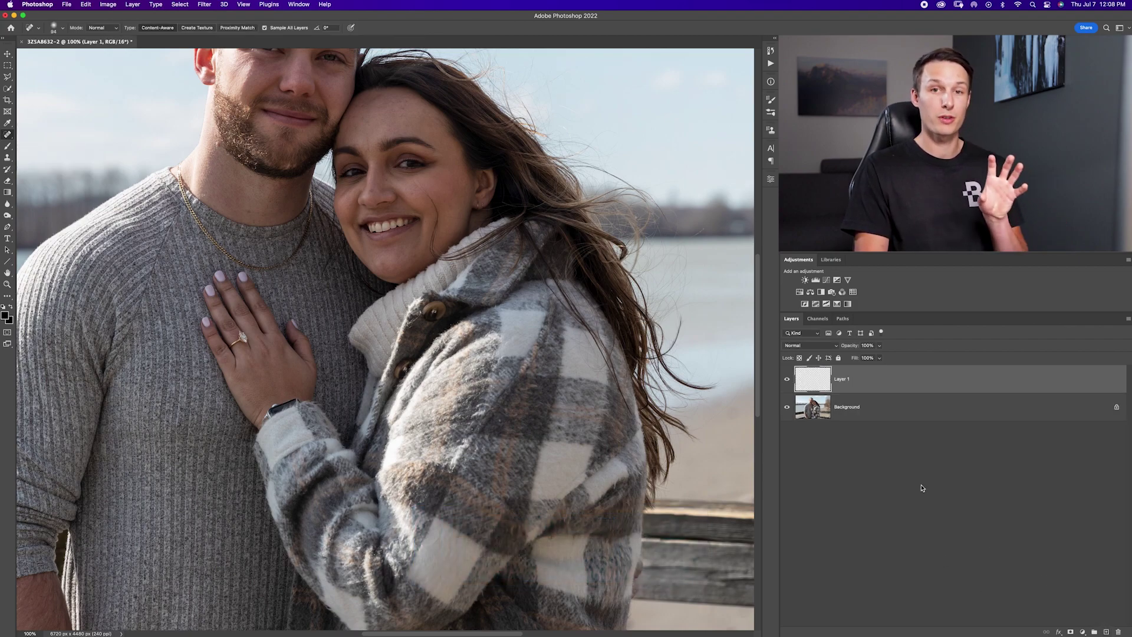
Heal the small blemishes across the woman's forehead on the blank layer with the Spot Healing Brush sampling all layers.
scroll(434, 229, "down", 3)
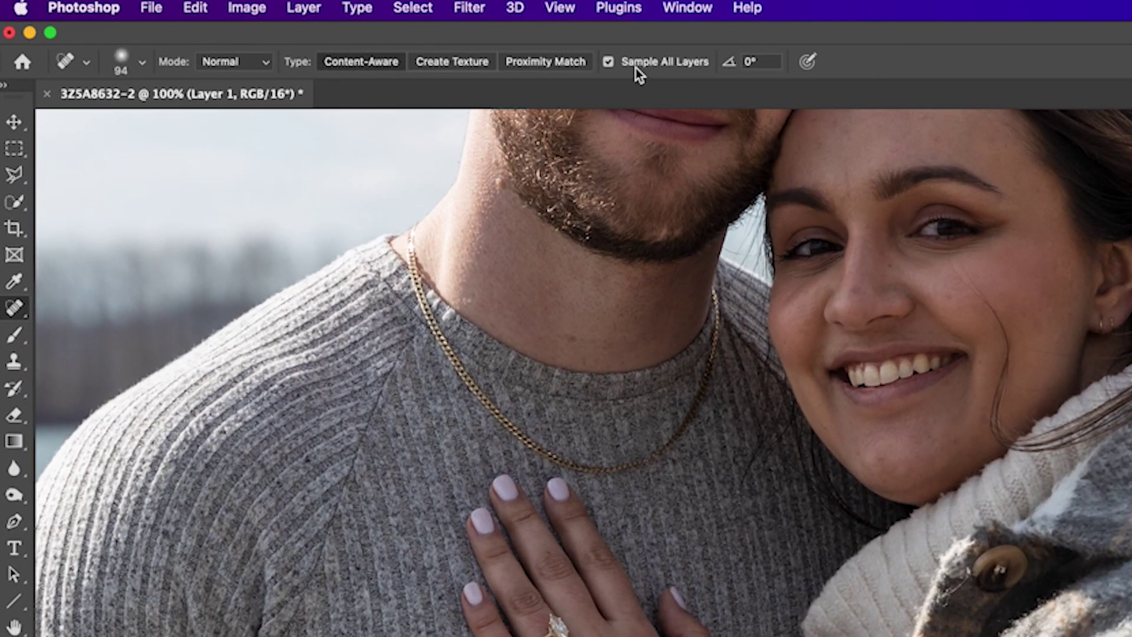
scroll(658, 401, "up", 7)
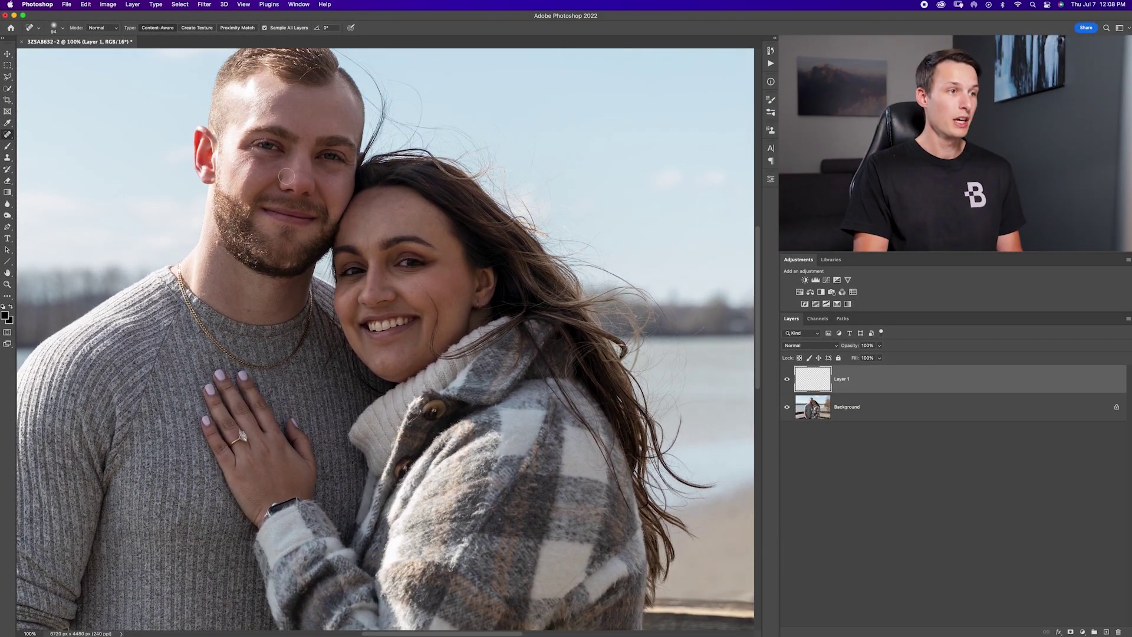
scroll(364, 190, "up", 6)
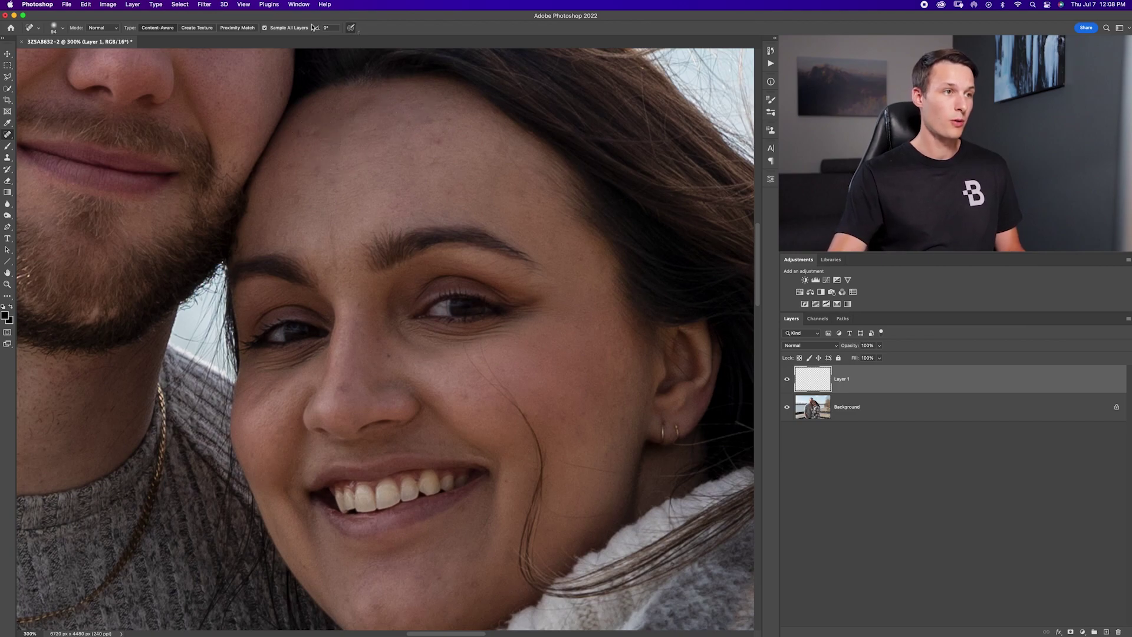
left_click(297, 133)
left_click(319, 130)
left_click(408, 147)
left_click(318, 132)
left_click(411, 138)
left_click(441, 135)
left_click(449, 116)
left_click(422, 119)
left_click(329, 180)
left_click(316, 175)
left_click(293, 202)
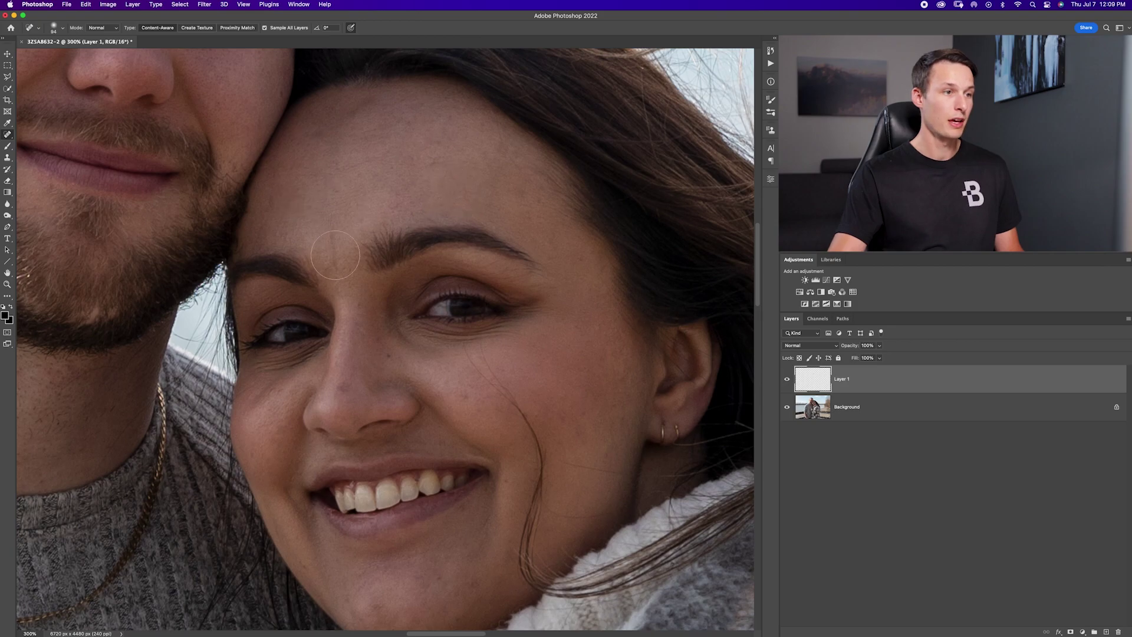
left_click(332, 232)
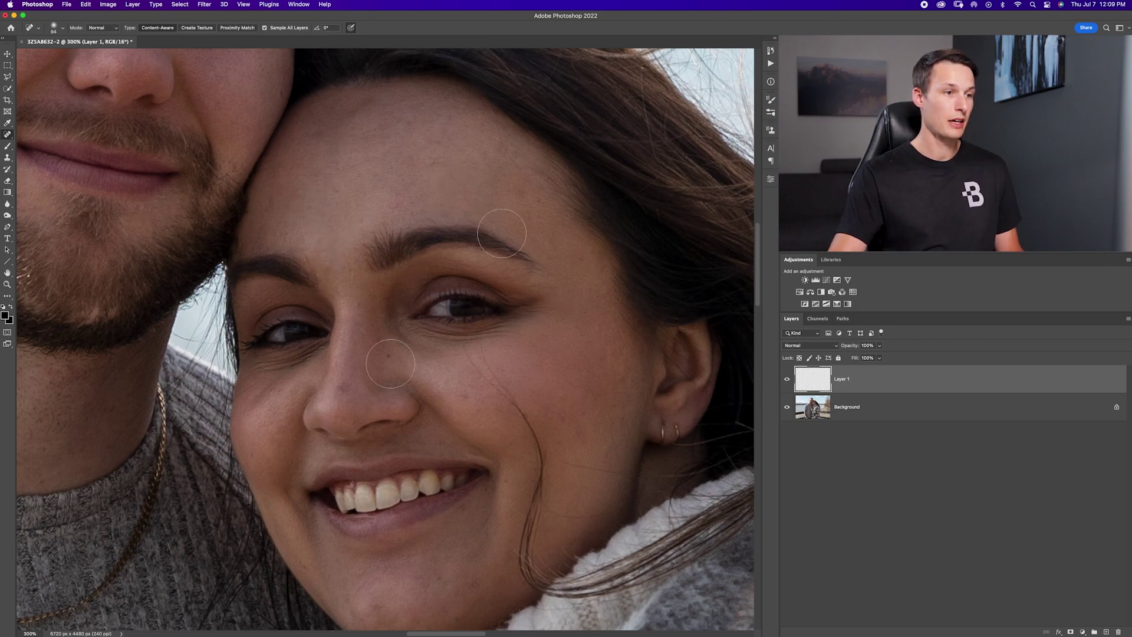
Heal the spots on the woman's nose, cheek and chin with the Spot Healing Brush.
left_click(349, 389)
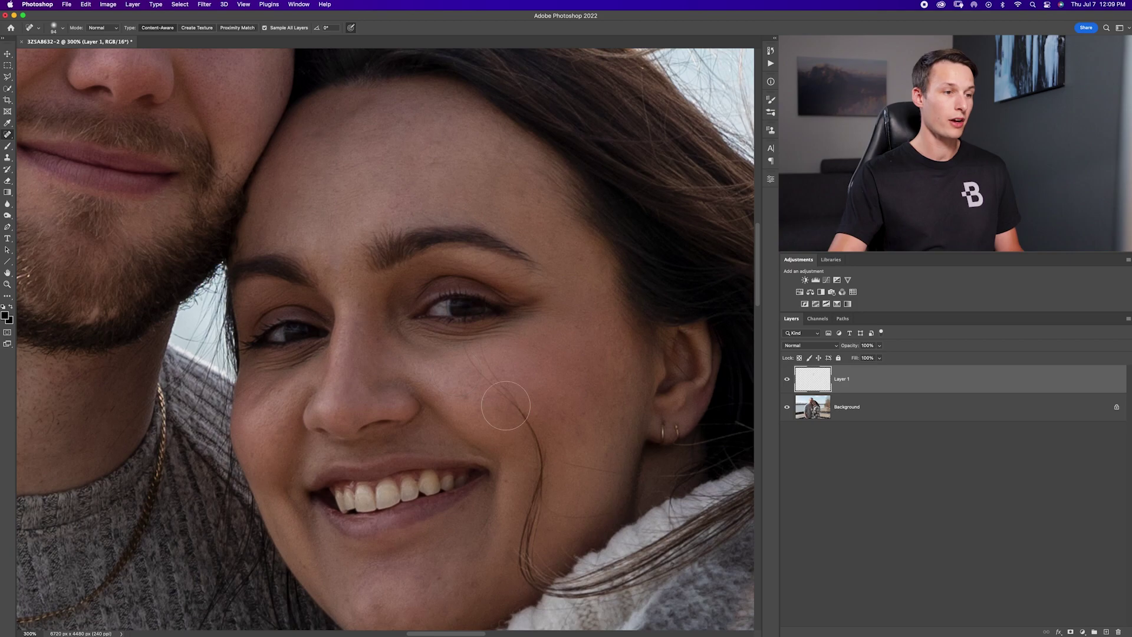
left_click(467, 395)
left_click(440, 579)
scroll(448, 531, "down", 3)
left_click(332, 487)
left_click(490, 434)
left_click(490, 434)
left_click(536, 406)
Heal the remaining marks near the woman's hairline, around her eyebrow and on the bridge of her nose.
left_click_drag(472, 197, 478, 208)
left_click_drag(534, 87, 575, 198)
left_click(575, 198)
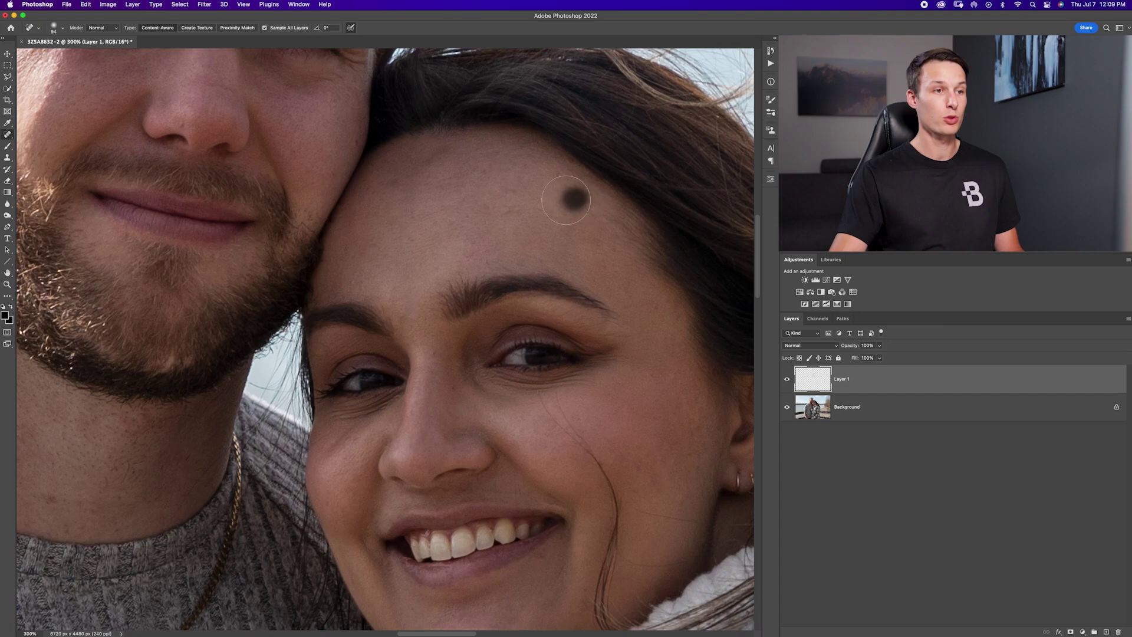
left_click(391, 185)
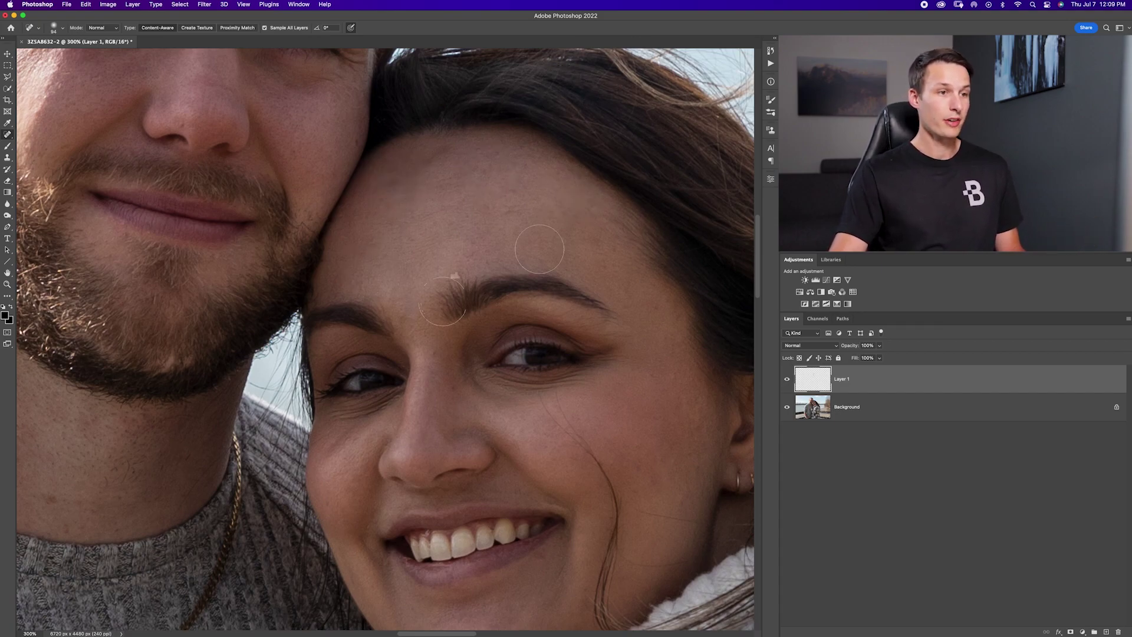
left_click(434, 351)
left_click(433, 351)
left_click(451, 390)
left_click(451, 389)
Remove the stray hair strand crossing the woman's cheek with the Spot Healing Brush, using a smaller brush for the fine upper part.
left_click_drag(356, 404, 271, 301)
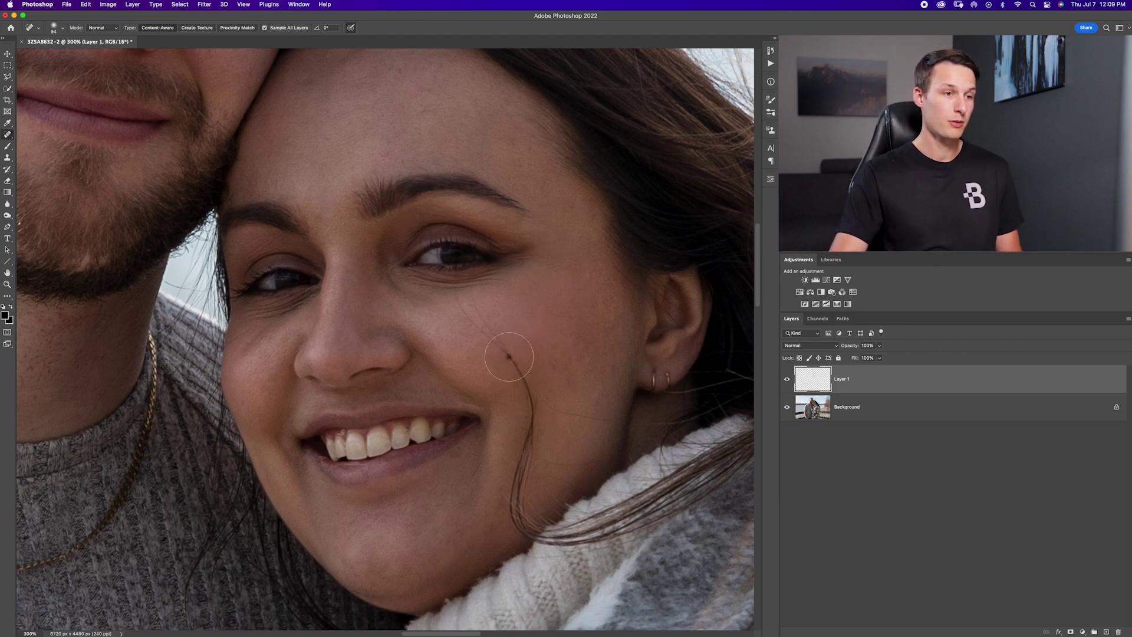
left_click_drag(511, 360, 526, 413)
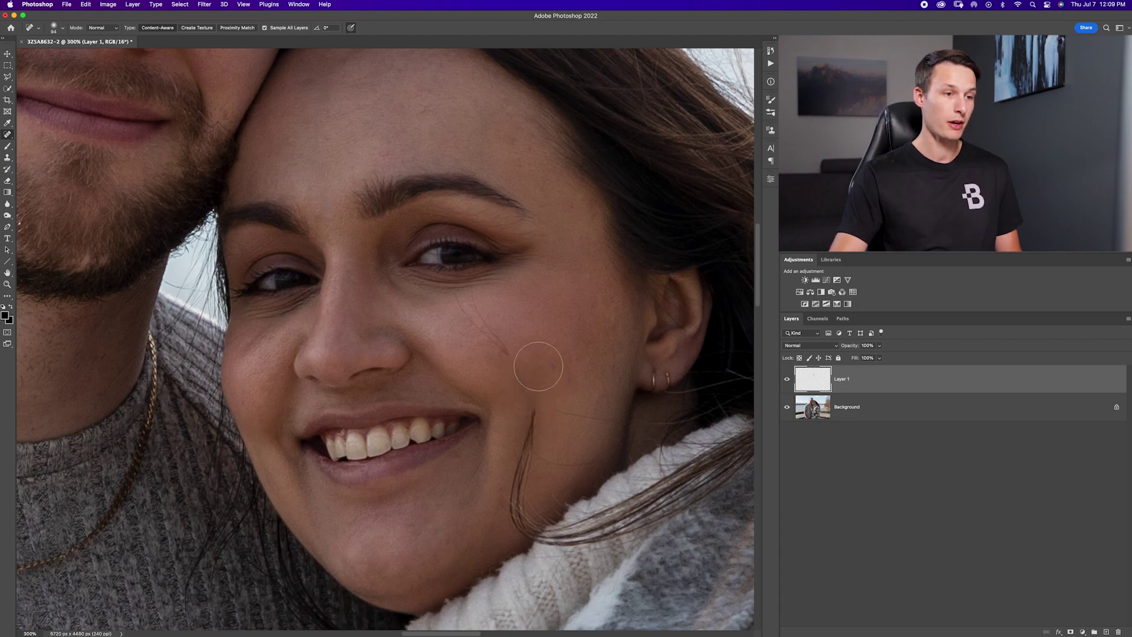
mouse_move(561, 371)
left_mouse_down()
mouse_move(539, 378)
mouse_move(504, 347)
left_mouse_up()
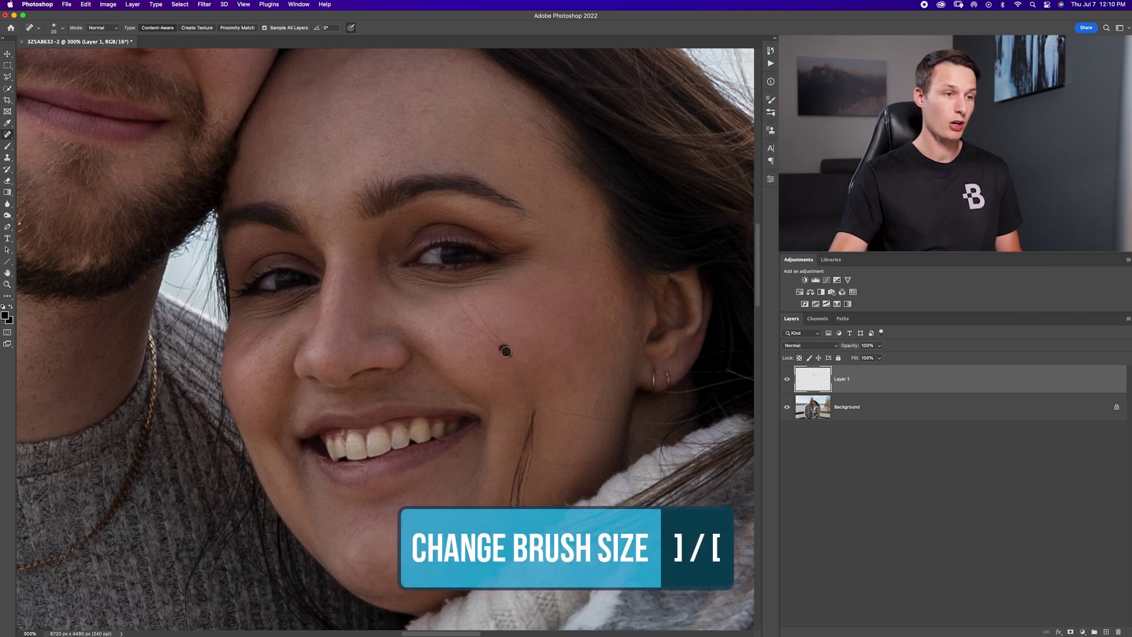
left_click_drag(499, 346, 490, 338)
left_click_drag(497, 346, 488, 336)
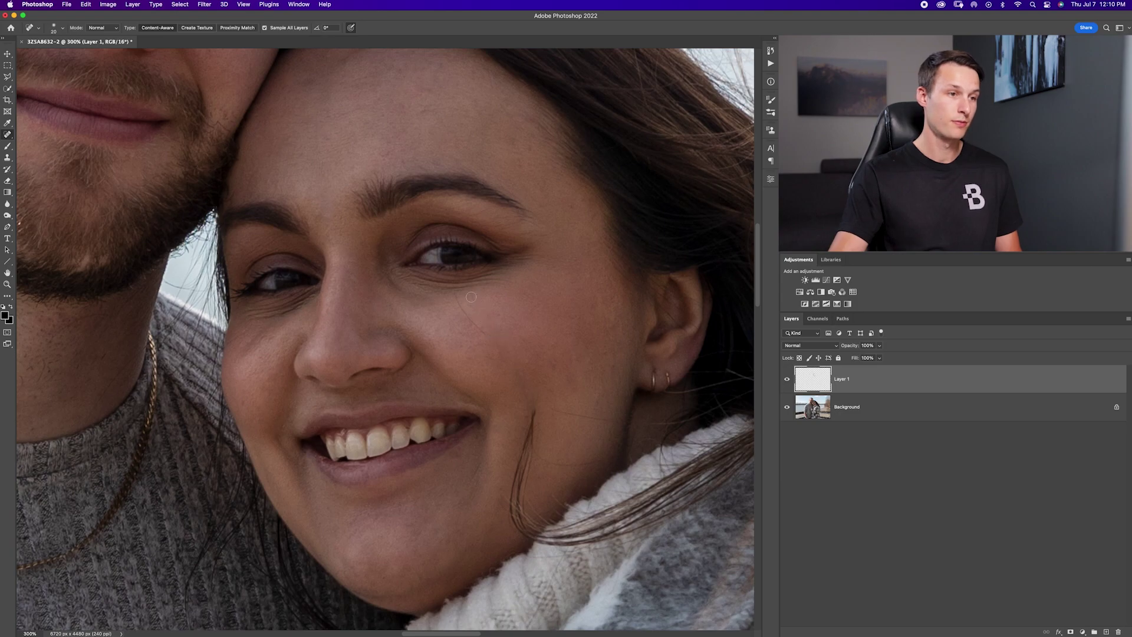
mouse_move(475, 303)
left_mouse_down()
mouse_move(458, 303)
mouse_move(470, 324)
left_mouse_up()
left_click_drag(533, 411, 529, 426)
left_click_drag(533, 431, 518, 489)
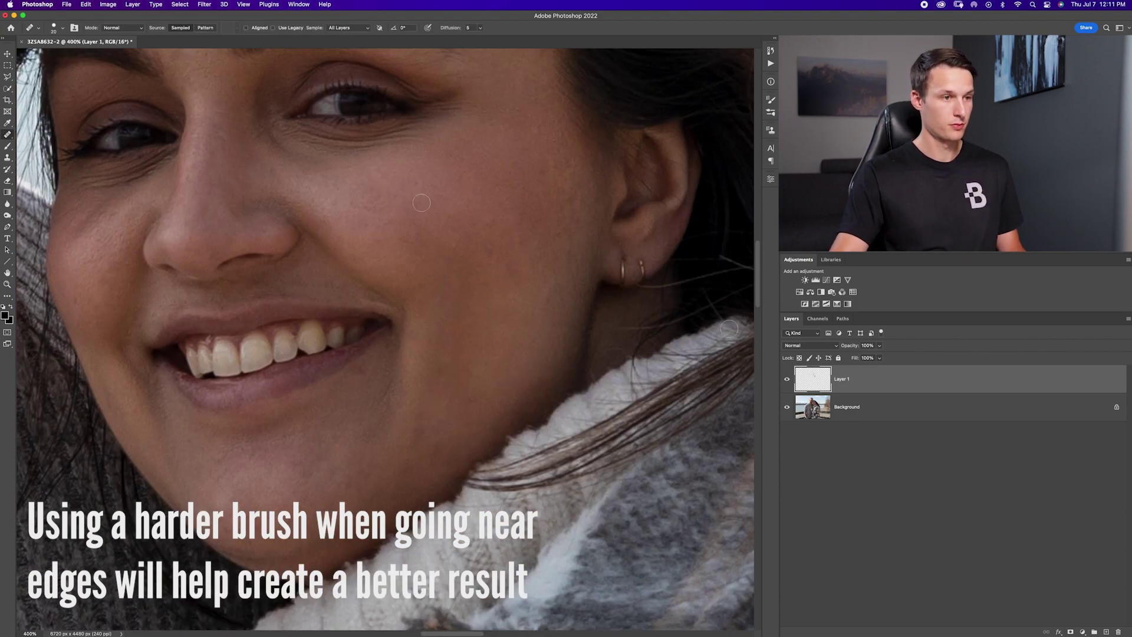
Clean up the uneven skin on the woman's cheek and jaw with the Healing Brush, sampling nearby skin from all layers.
left_click_drag(455, 313, 487, 313, "ctrl+alt")
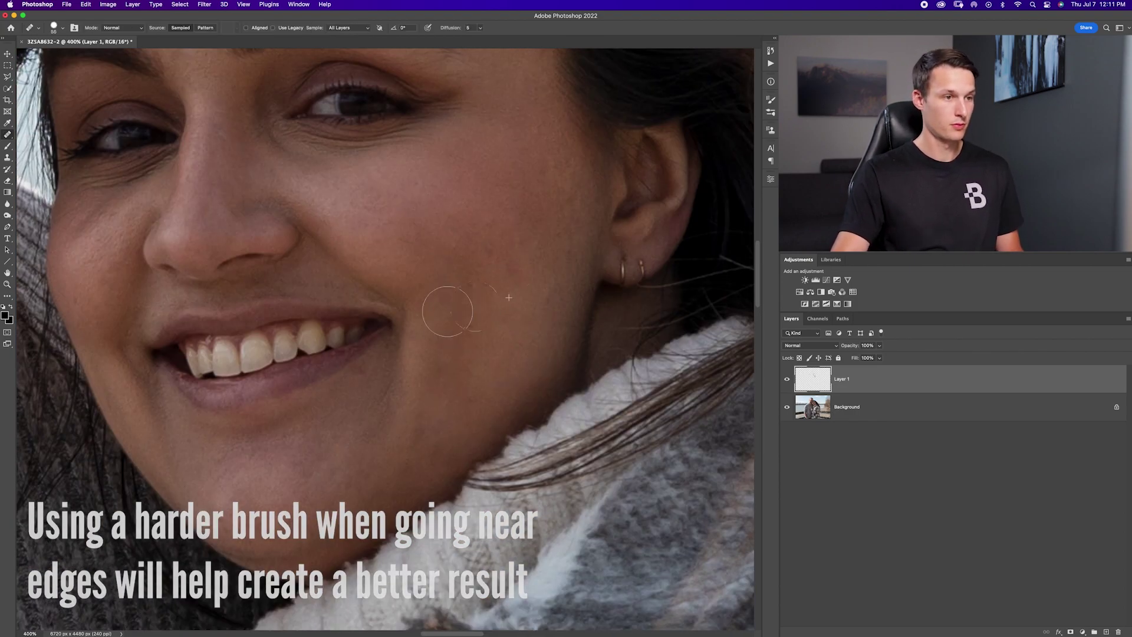
left_click(508, 295, "alt")
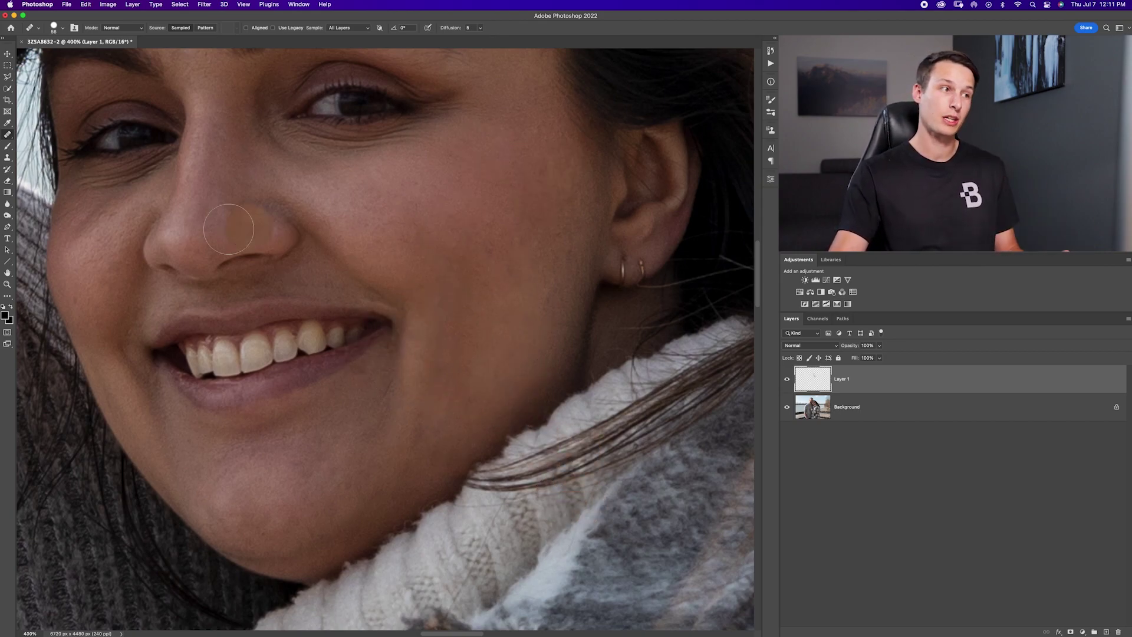
right_click(9, 136)
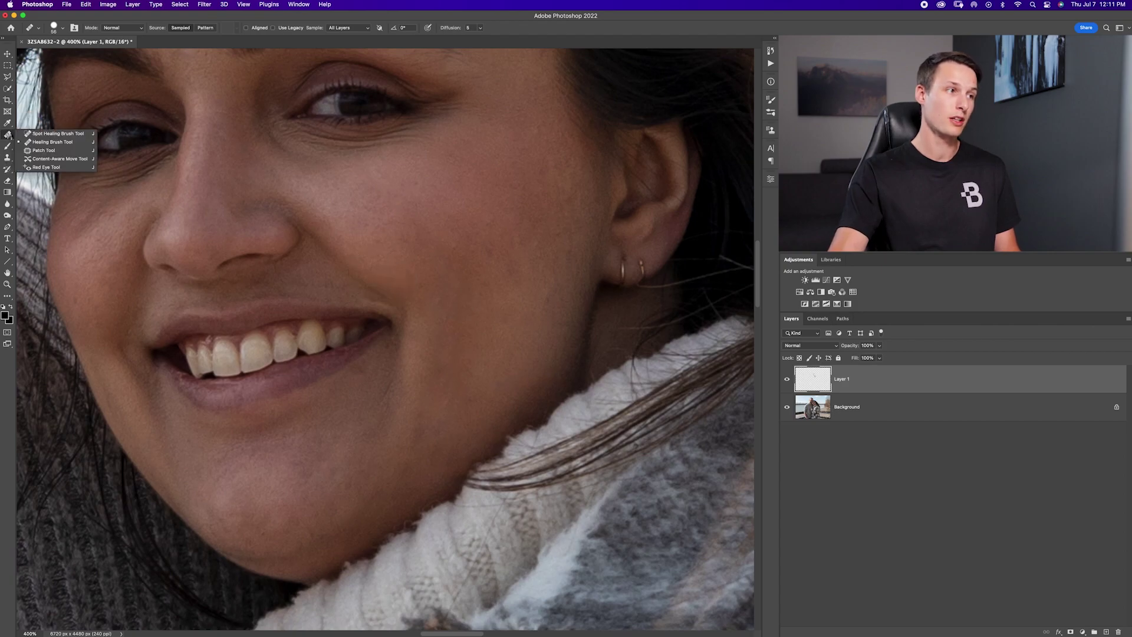
left_click(53, 142)
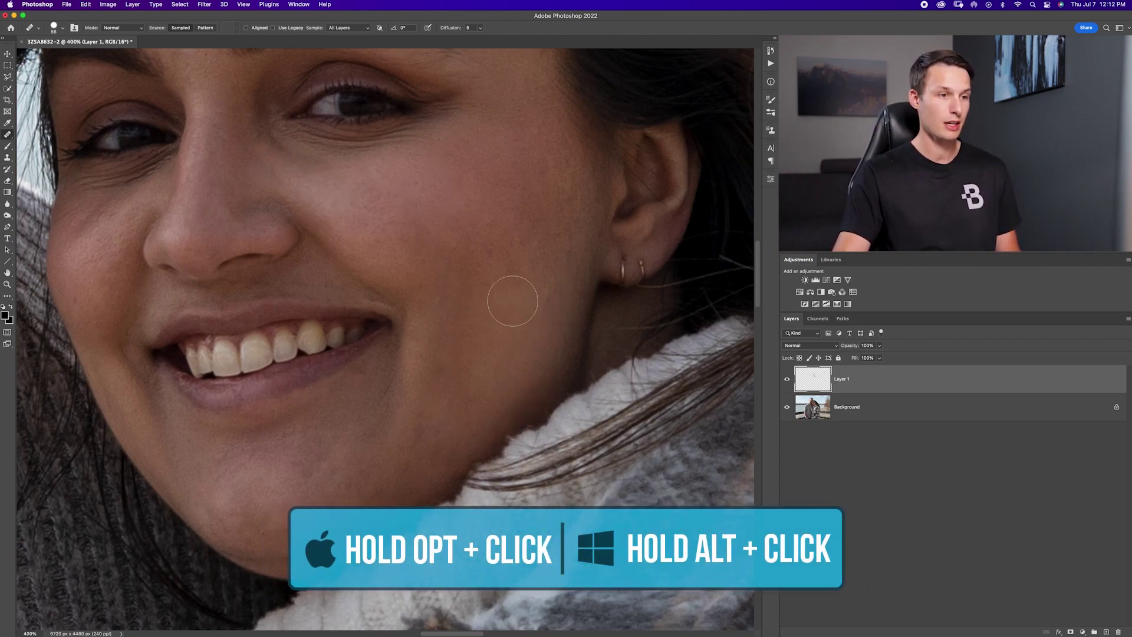
mouse_move(480, 288)
left_mouse_down()
mouse_move(463, 290)
mouse_move(517, 272)
left_mouse_up()
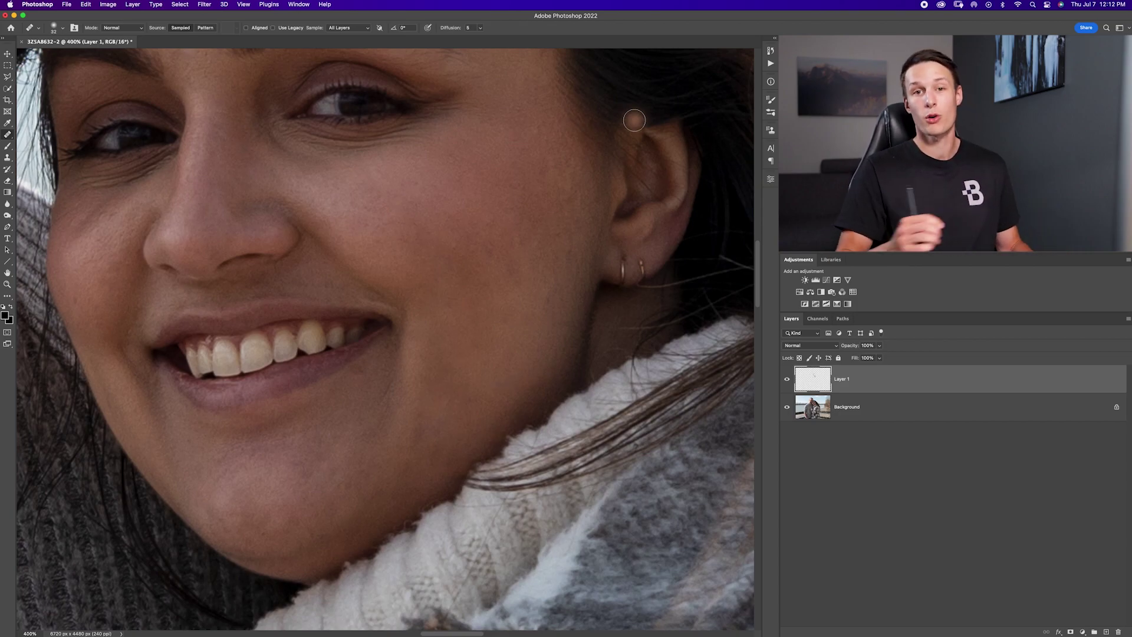
left_click_drag(441, 409, 431, 424)
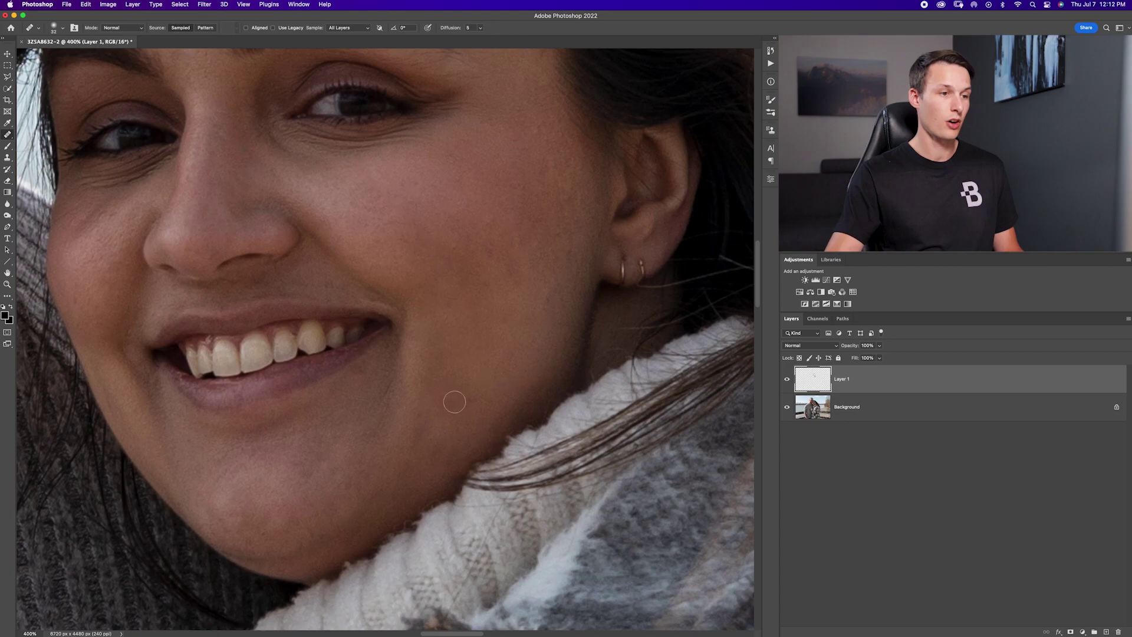
Add an Exposure adjustment layer above the retouching layer, lower its exposure to darken the photo, and invert its mask to black.
key("super+0")
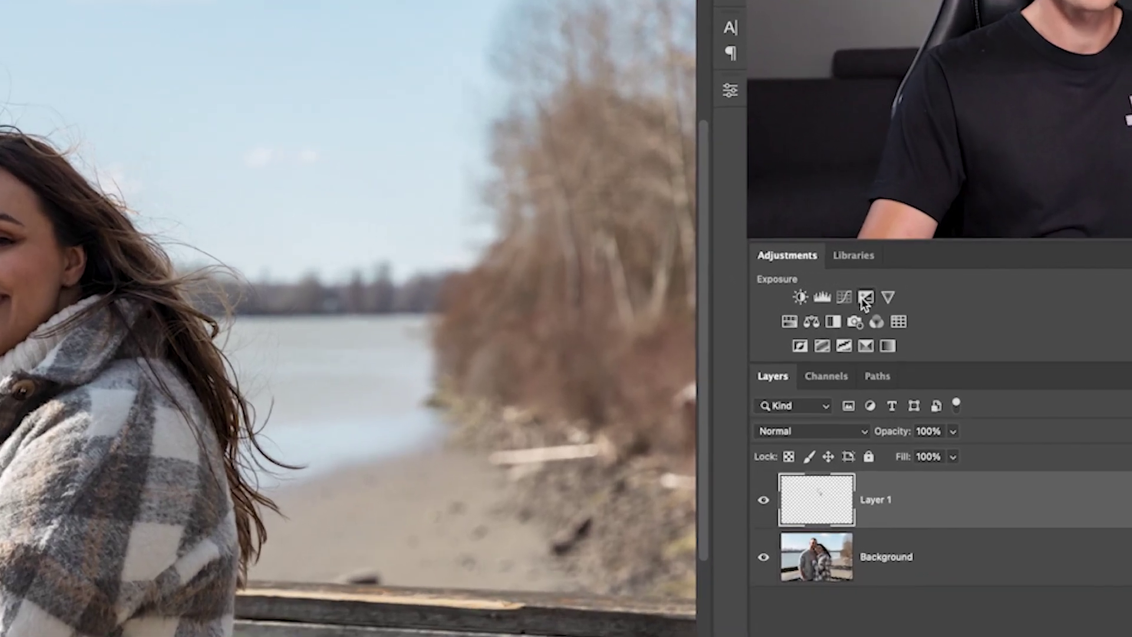
left_click(837, 279)
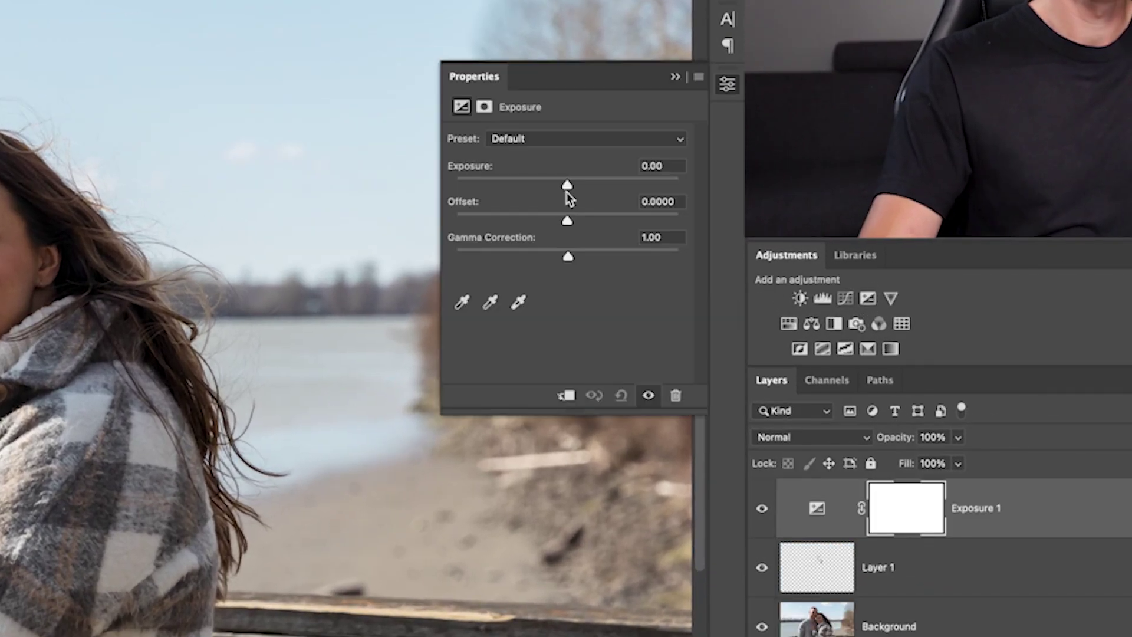
mouse_move(566, 185)
left_mouse_down()
mouse_move(528, 190)
mouse_move(568, 198)
left_mouse_up()
left_click(689, 96)
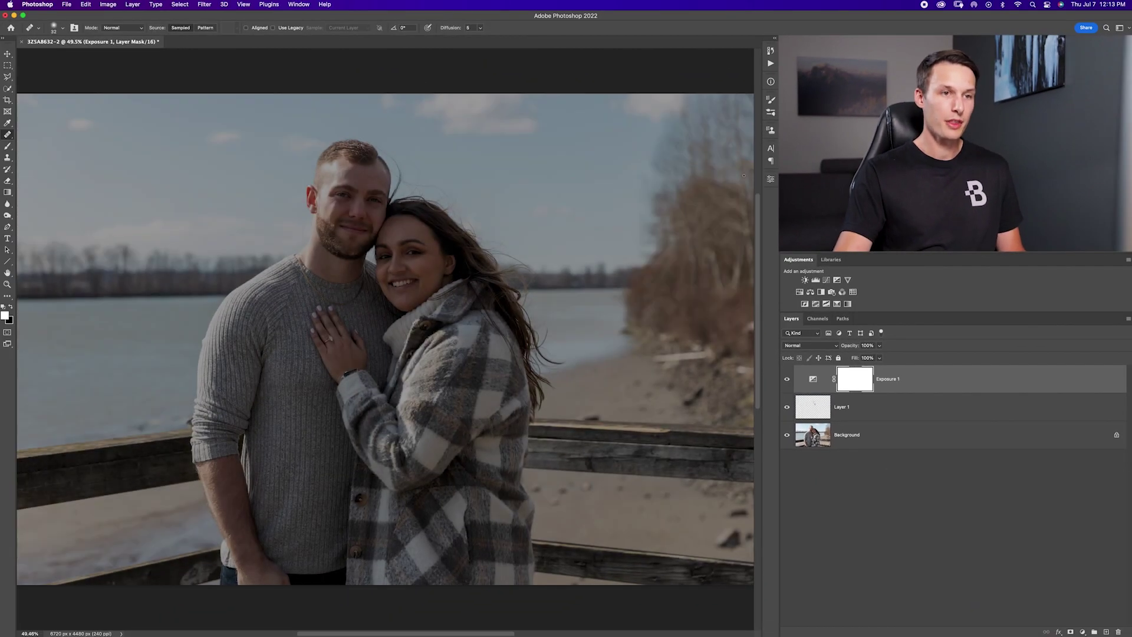
key("super+i")
key("super+i")
key("super+i")
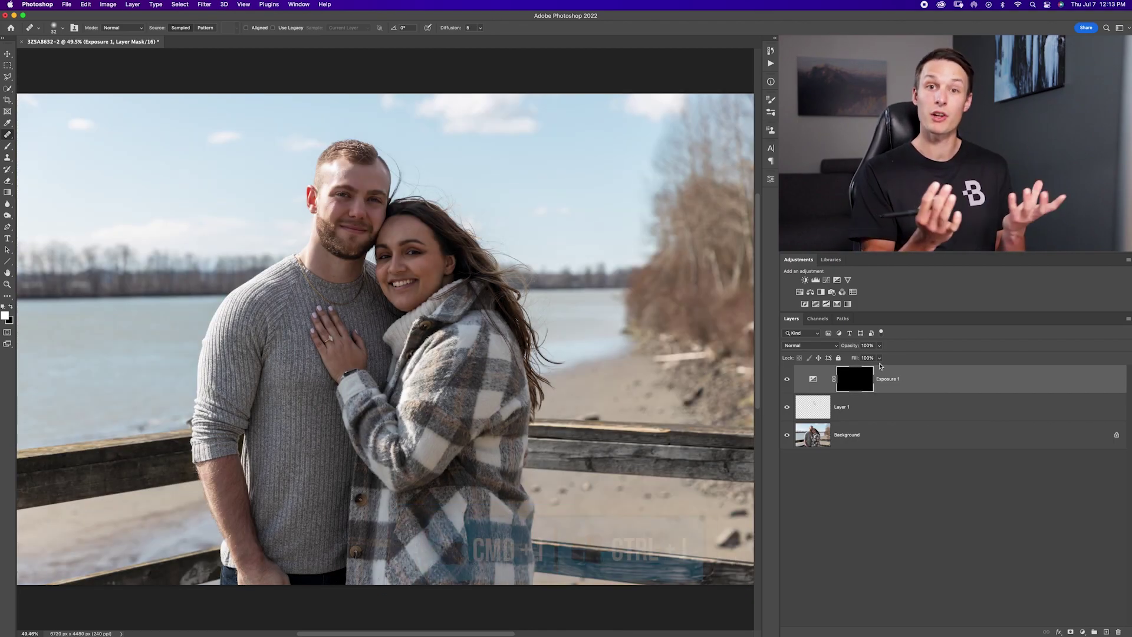
Paint white on the darkening layer's mask over shadows in the clothing, railings and far shoreline, and compare with the layer hidden.
key("super+minus")
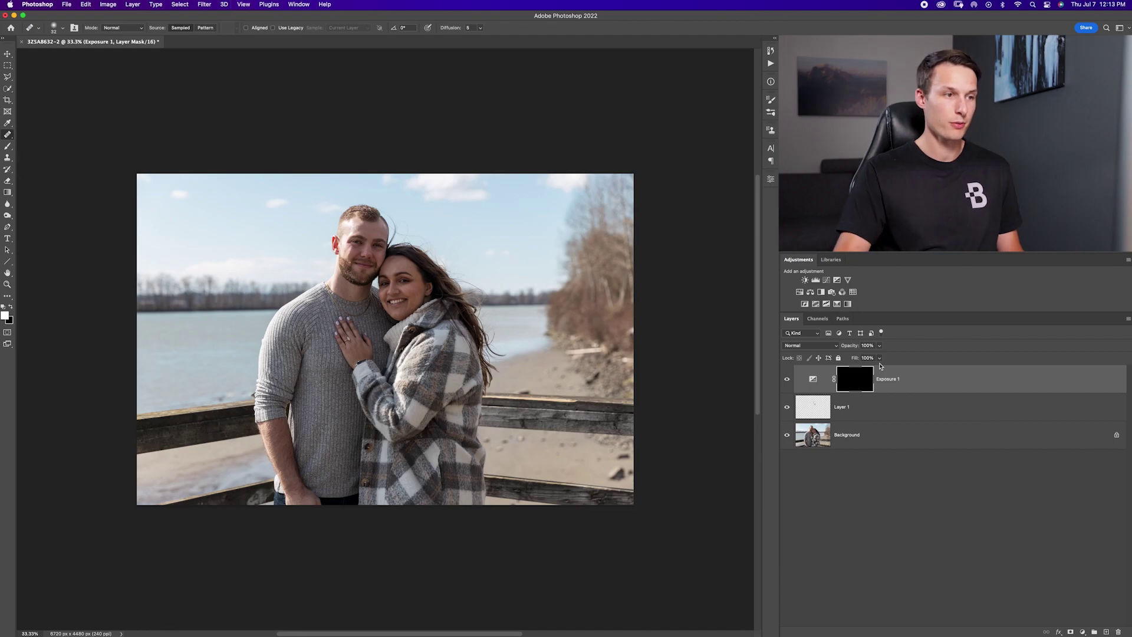
key("b")
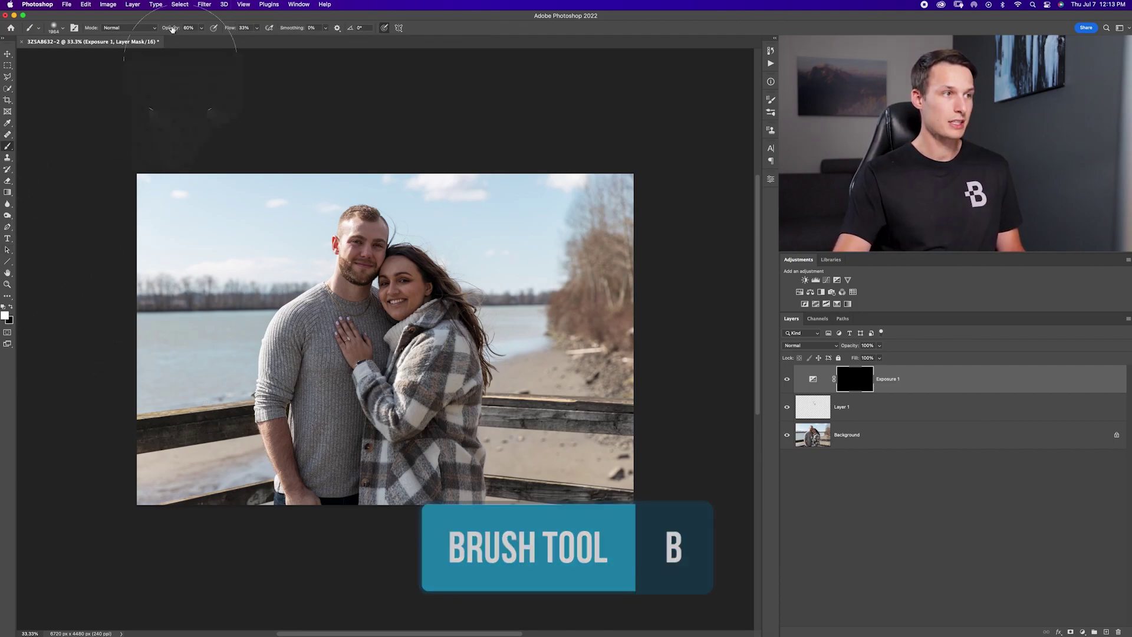
key("super+plus")
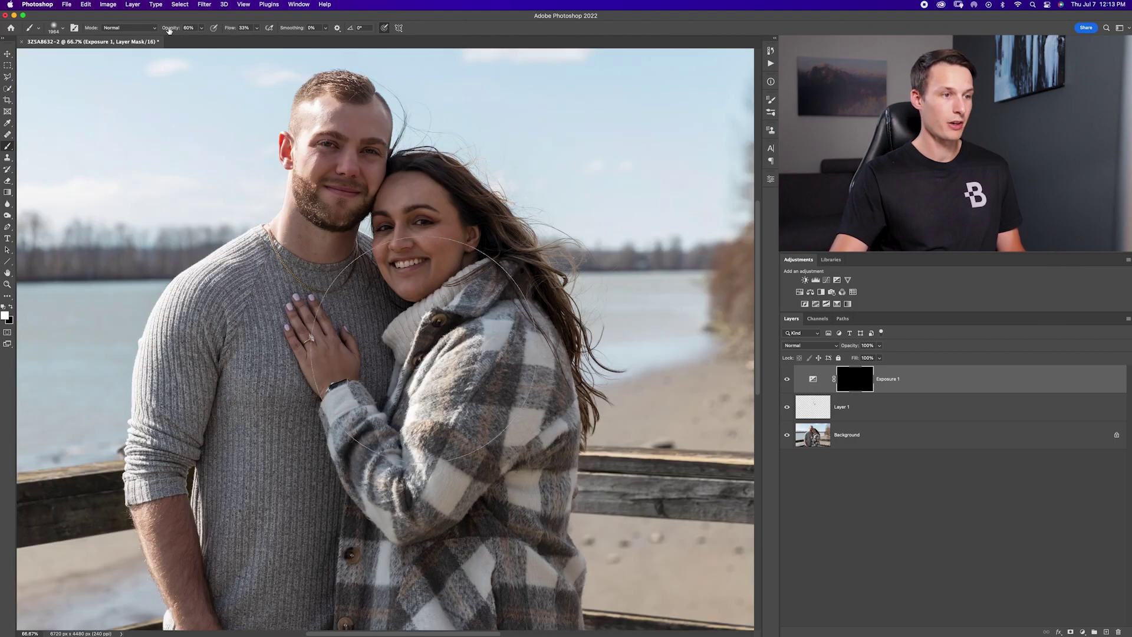
left_click_drag(415, 360, 296, 369)
key("super+minus")
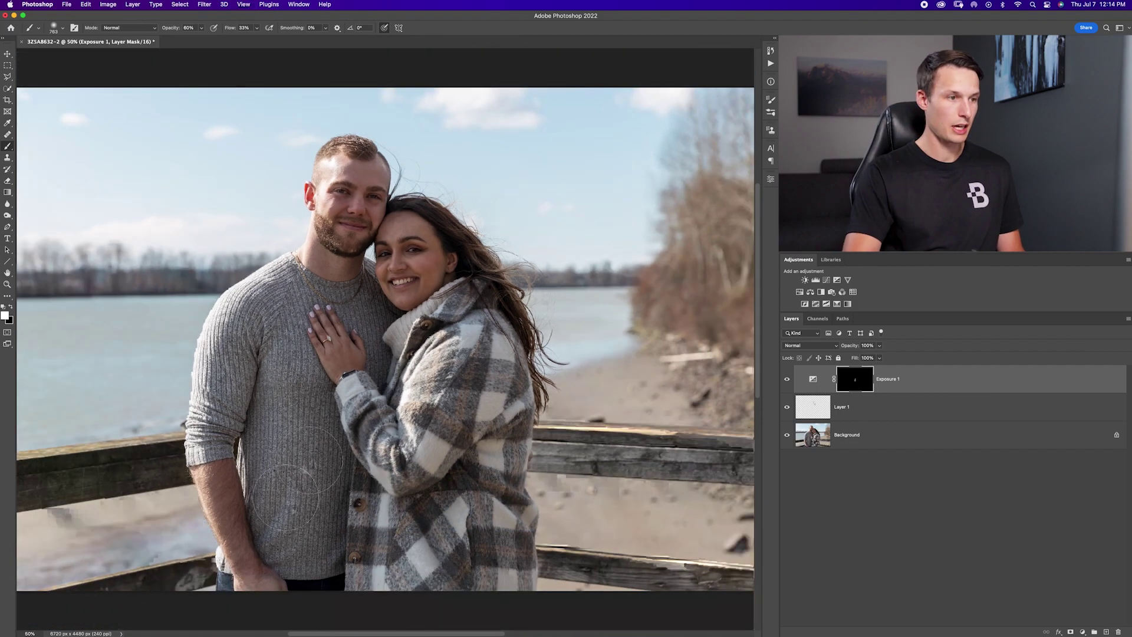
mouse_move(373, 462)
left_mouse_down()
mouse_move(345, 502)
mouse_move(361, 563)
mouse_move(363, 495)
mouse_move(346, 557)
mouse_move(402, 504)
mouse_move(417, 514)
mouse_move(336, 449)
left_mouse_up()
mouse_move(246, 411)
left_mouse_down()
mouse_move(162, 469)
mouse_move(31, 483)
left_mouse_up()
key("super+minus")
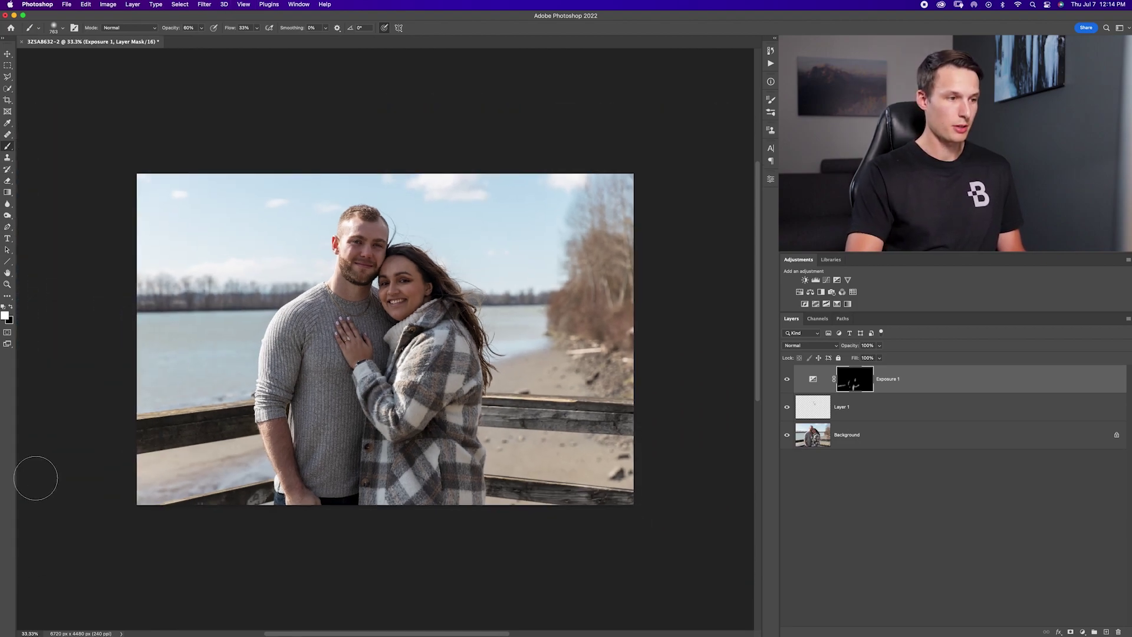
left_click_drag(289, 288, 142, 300)
left_click(786, 383)
left_click(786, 384)
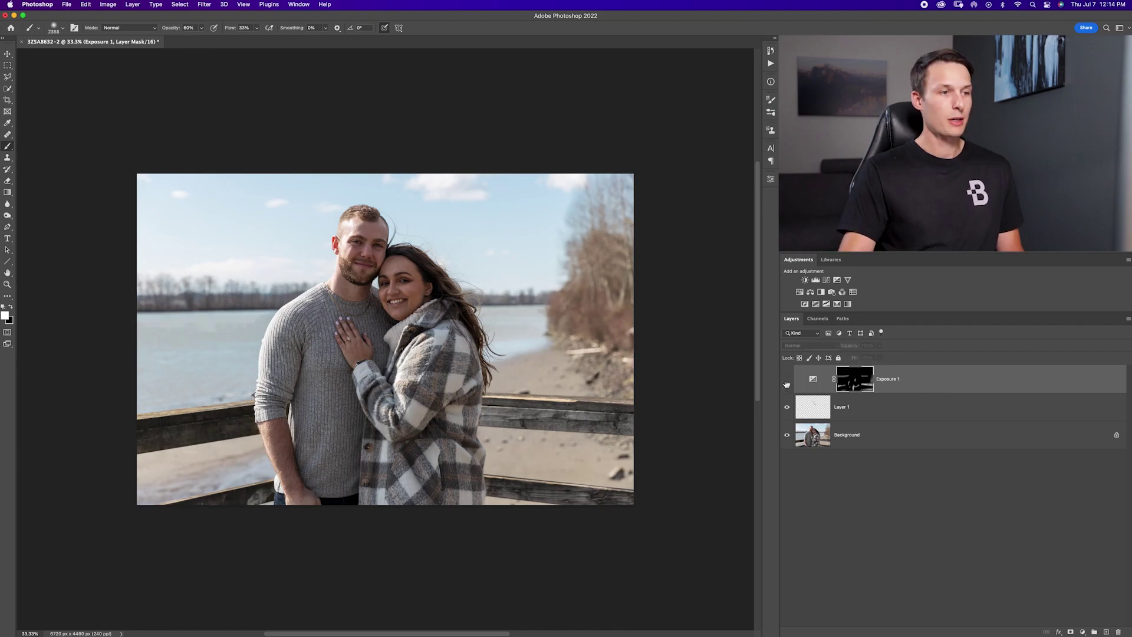
left_click(786, 383)
left_click(785, 390)
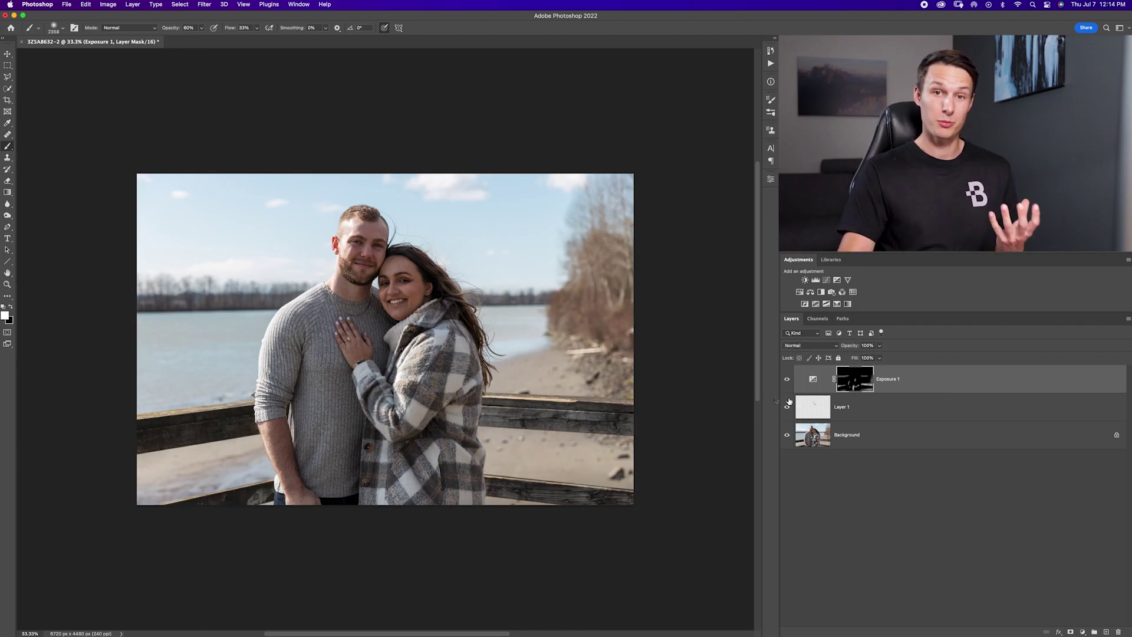
Add a second Exposure adjustment layer on top, raise its exposure to brighten the photo, and invert its mask to black.
left_click(836, 281)
left_click_drag(695, 229, 695, 227)
left_click_drag(696, 227, 699, 228)
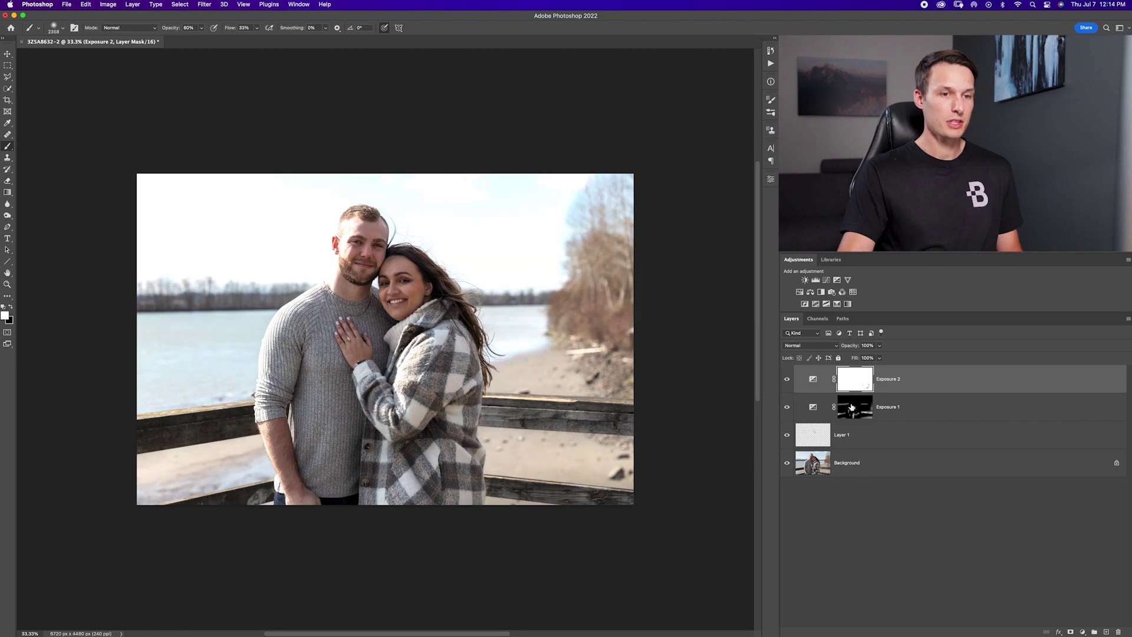
key("super+i")
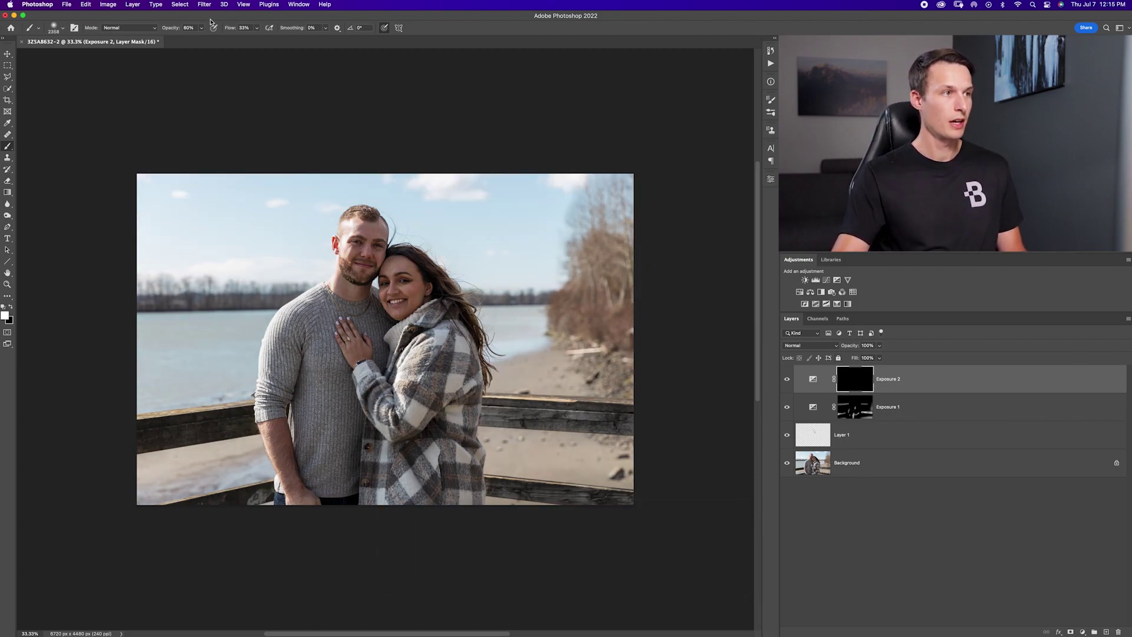
Paint white at 50% brush opacity on the brightening layer's mask over highlights on the couple's faces, hair and clothing.
key("2")
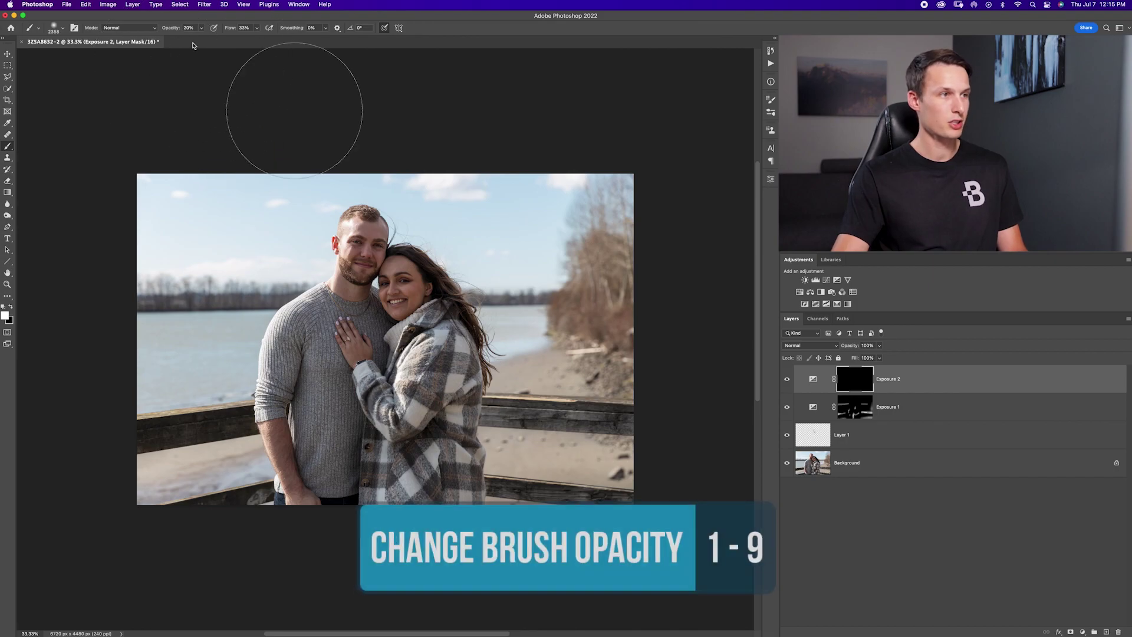
left_click_drag(397, 284, 394, 291)
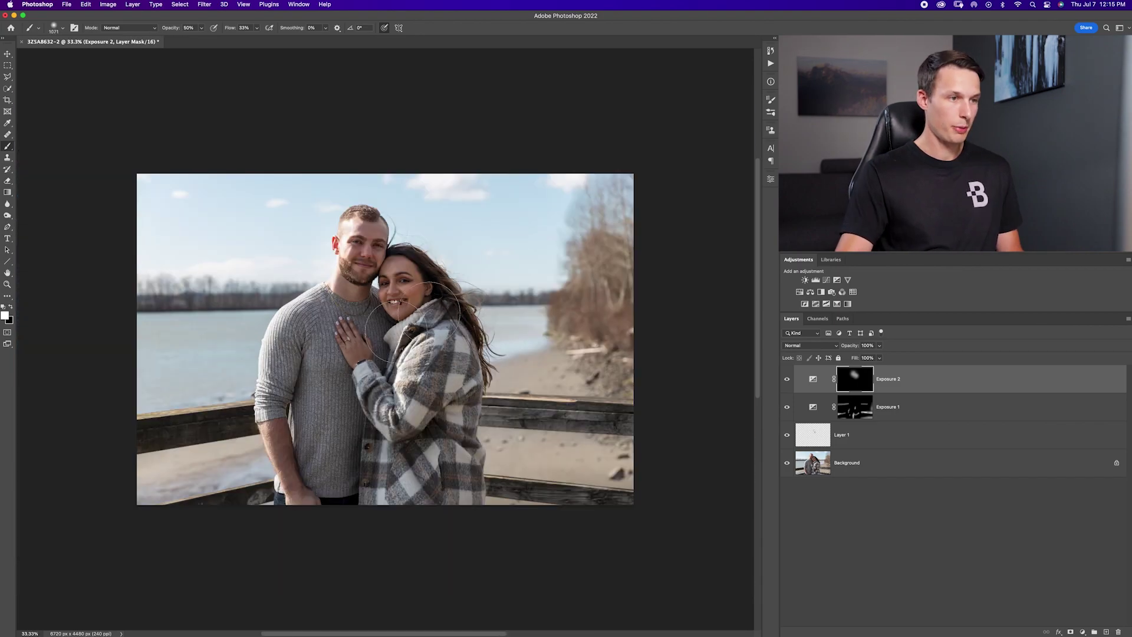
mouse_move(414, 345)
left_mouse_down()
mouse_move(448, 372)
mouse_move(470, 486)
left_mouse_up()
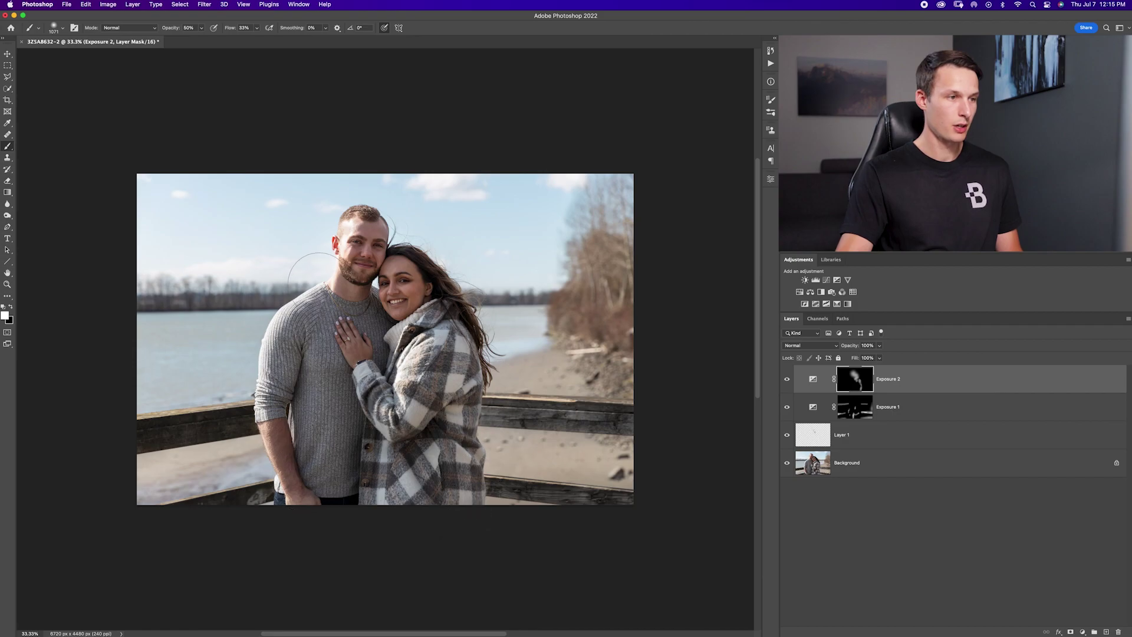
left_click_drag(454, 298, 424, 298, "ctrl+alt")
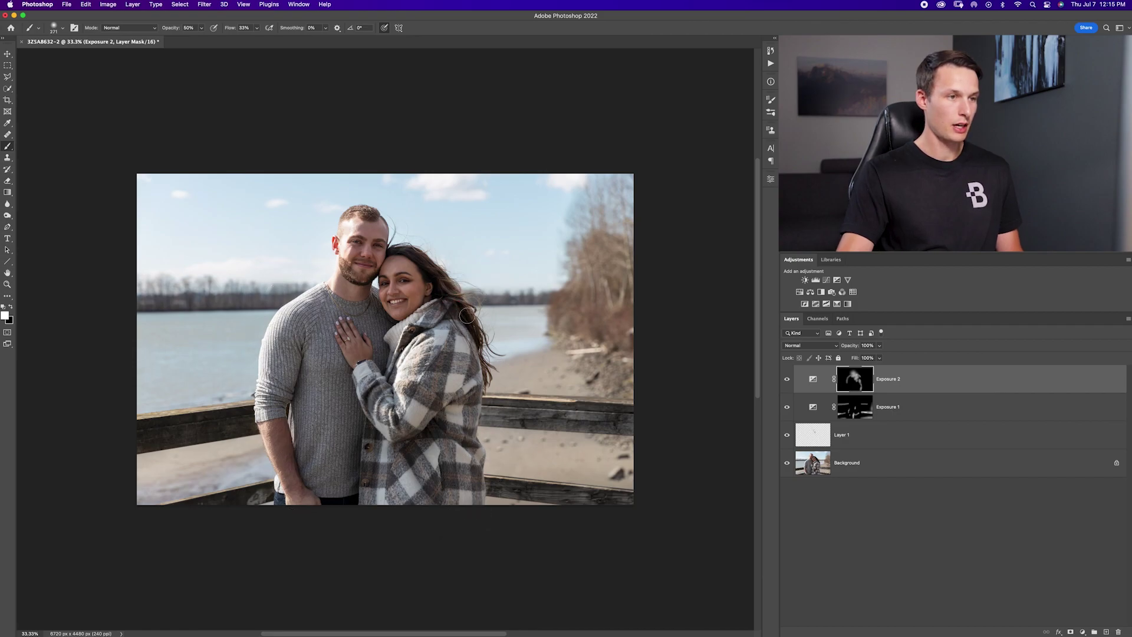
Toggle the two Exposure layers to compare the dodge and burn effect, and save the retouched portrait.
left_click_drag(787, 387, 787, 404)
left_click(787, 408)
left_click(787, 407)
left_click(787, 407)
left_click(787, 410)
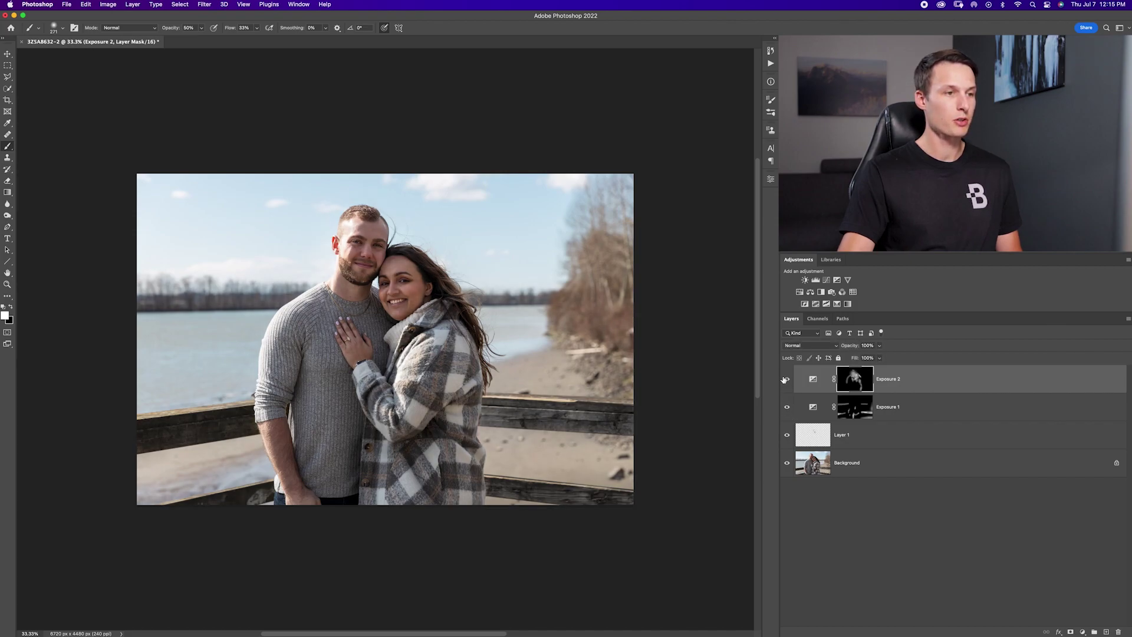
left_click(787, 406)
left_click(787, 405)
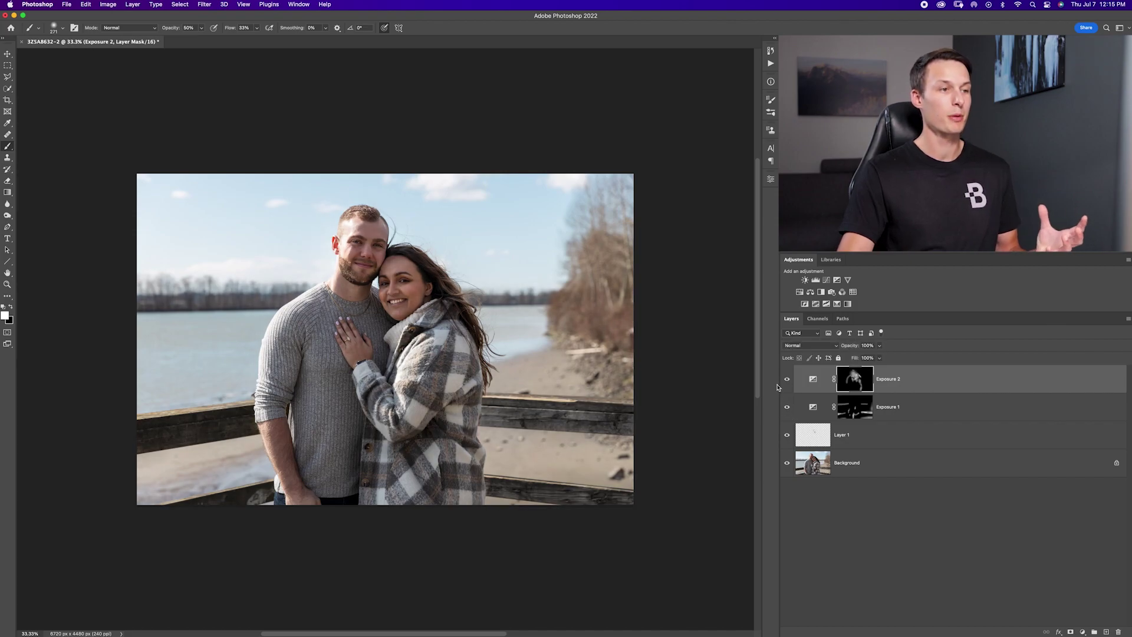
left_click(859, 408)
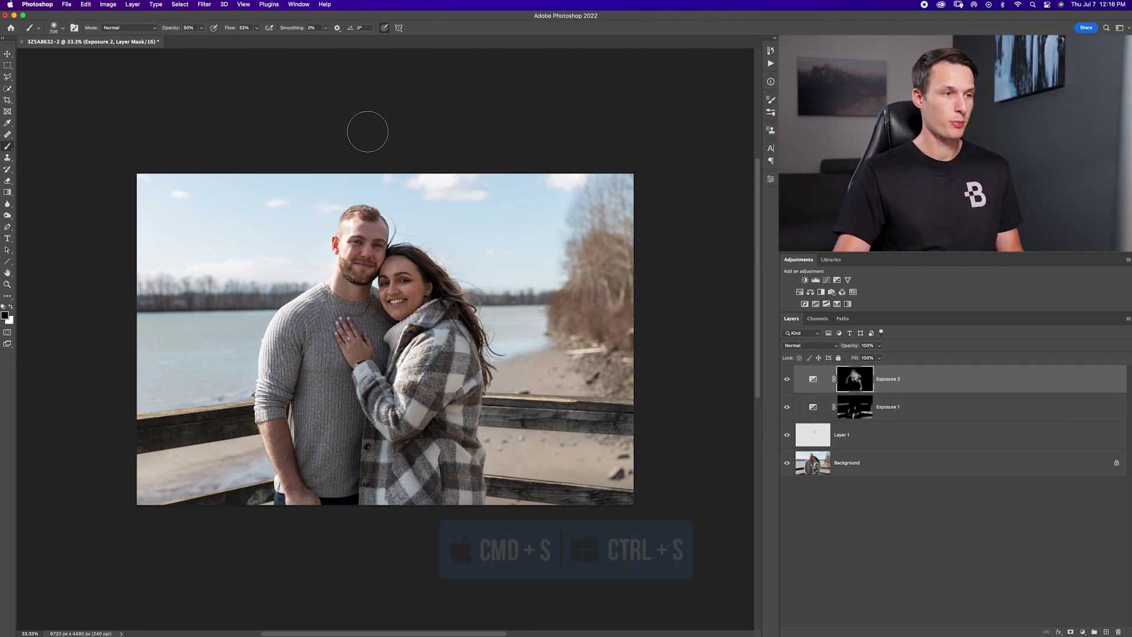
key("super+s")
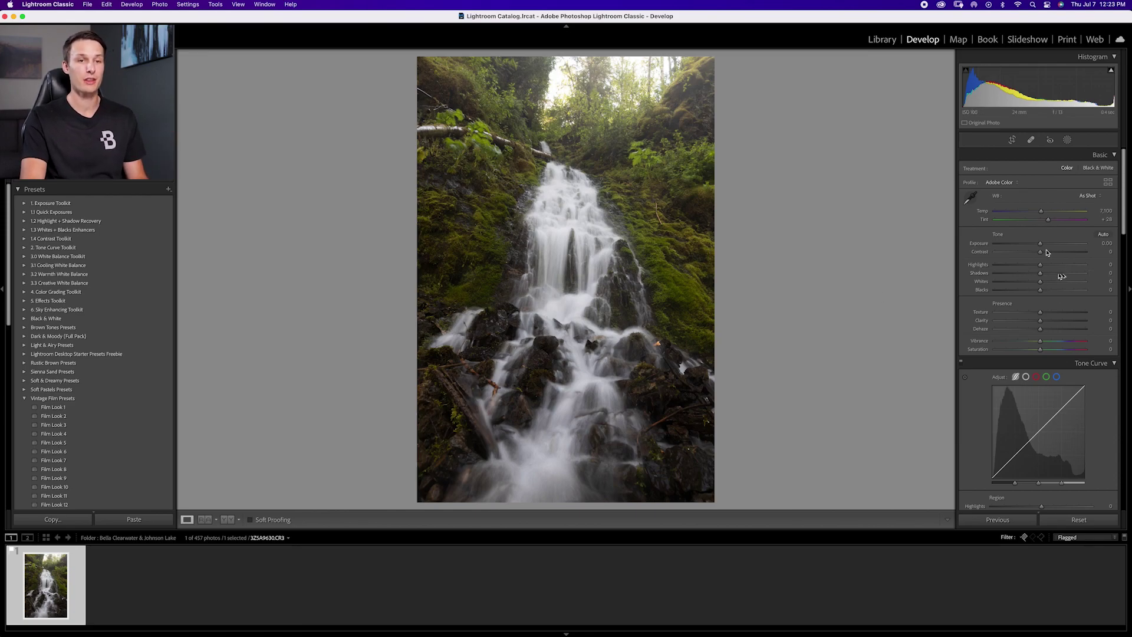
In Lightroom Classic, set the waterfall photo's Highlights to −41, Shadows to +31, Whites to +31 and Blacks to −23.
scroll(1041, 259, "down", 2)
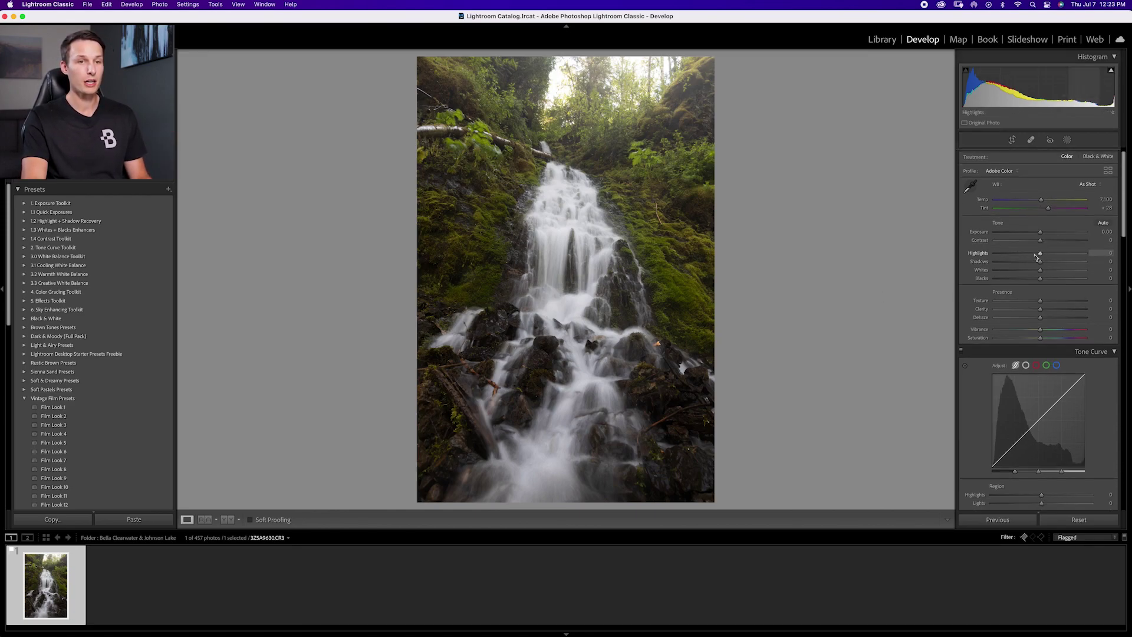
left_click_drag(1039, 254, 1021, 253)
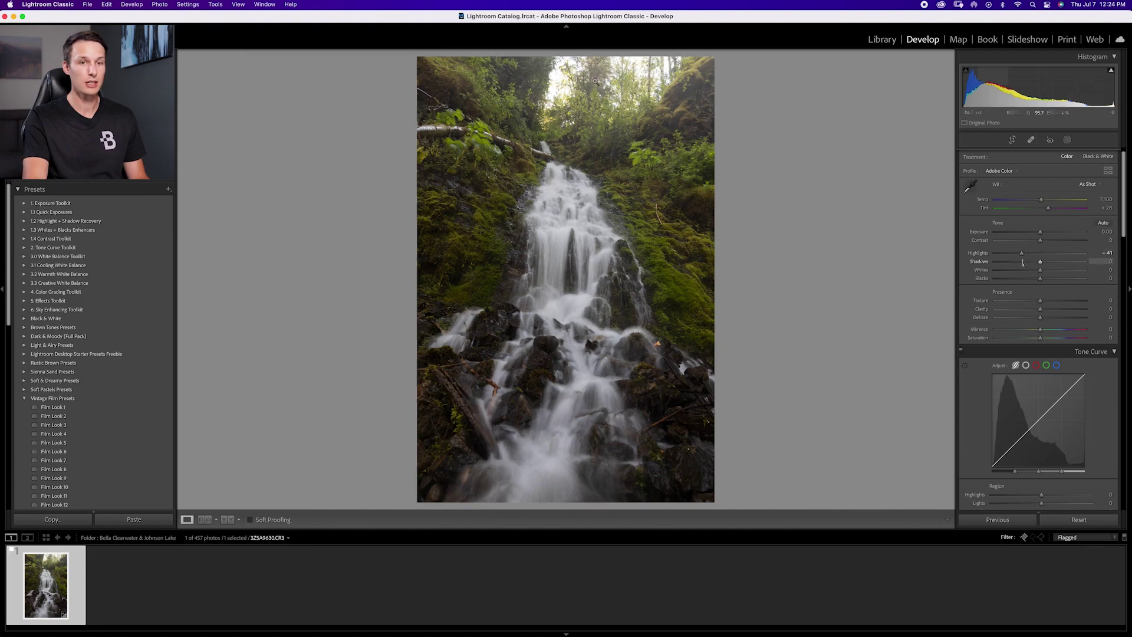
left_click_drag(1040, 270, 1054, 272)
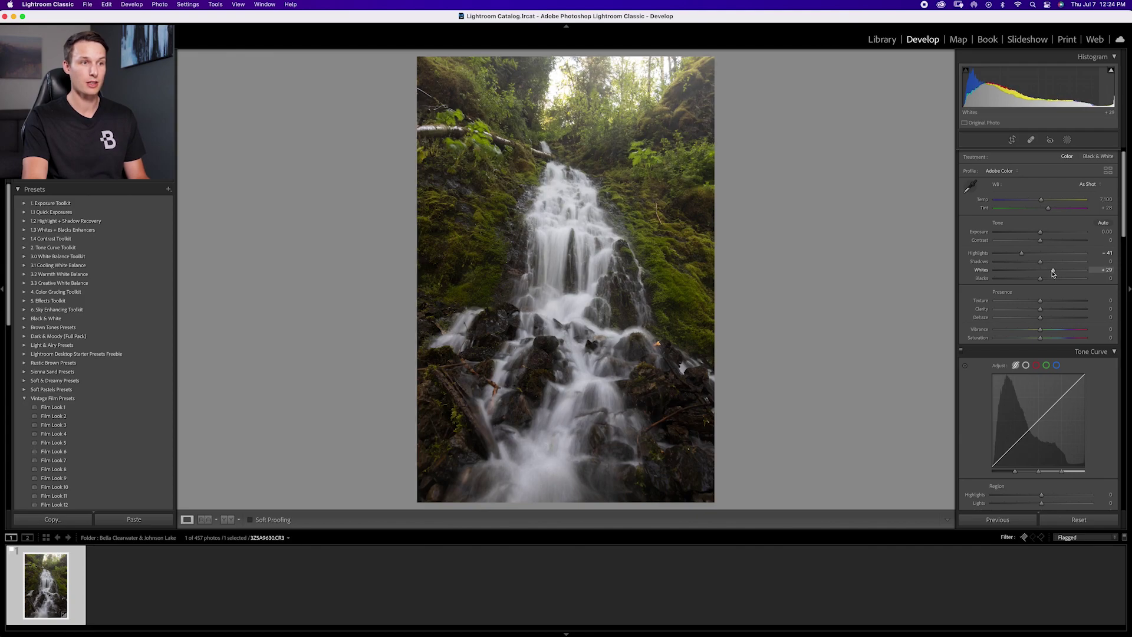
mouse_move(1041, 264)
left_mouse_down()
mouse_move(1055, 266)
mouse_move(1031, 280)
left_mouse_up()
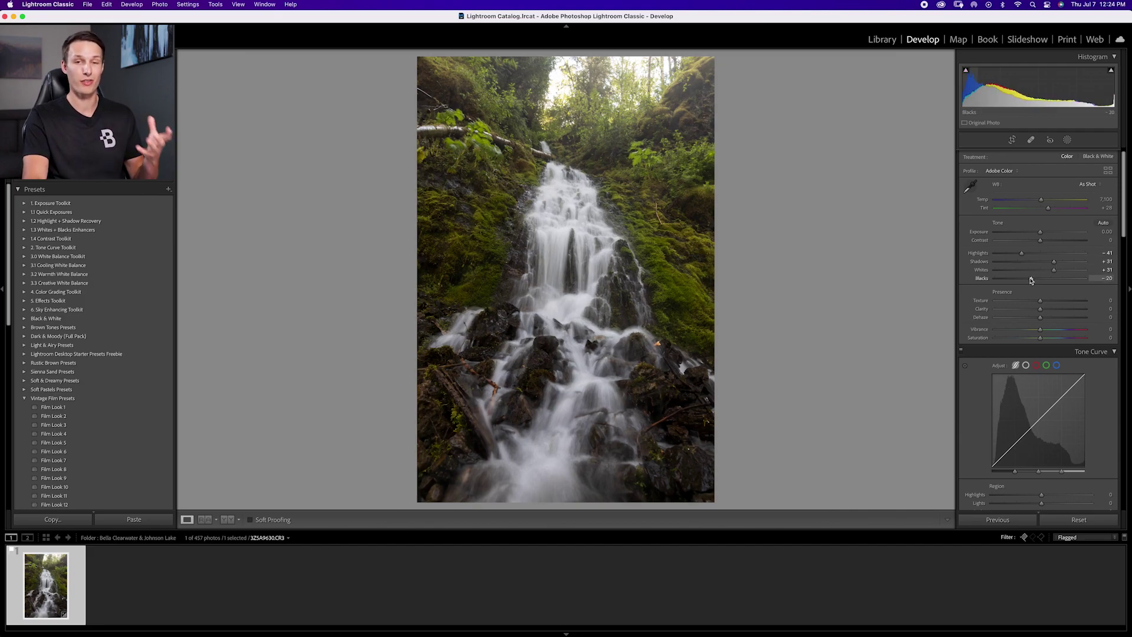
left_click_drag(1032, 281, 1030, 281)
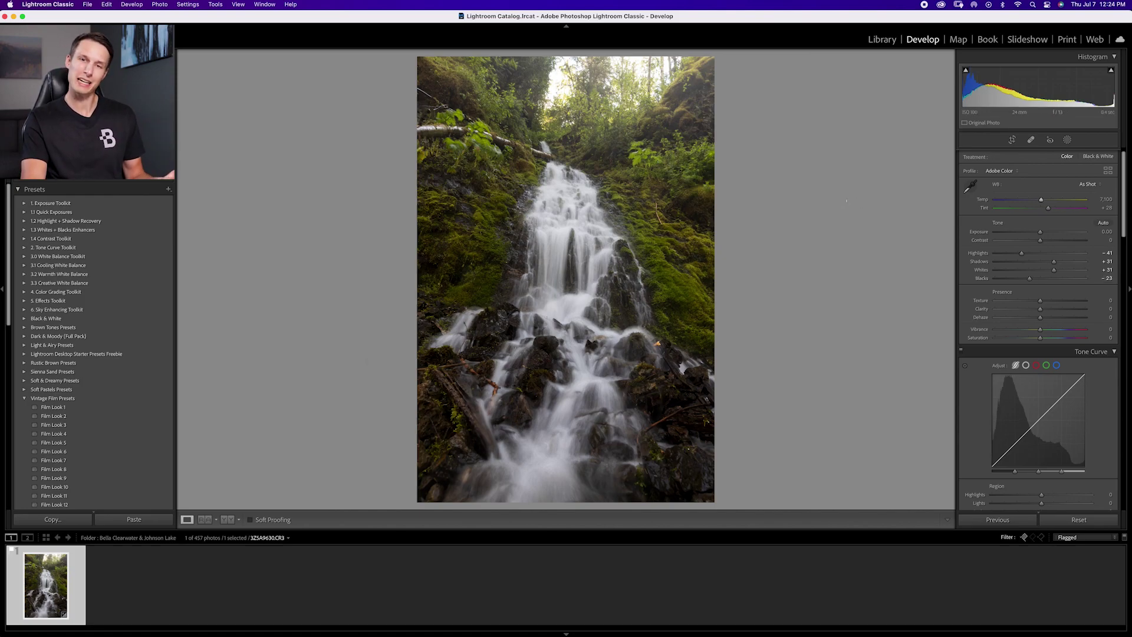
Cool the waterfall photo's white balance to a Temp of 6,589 and raise Clarity to +7.
scroll(1042, 204, "down", 1)
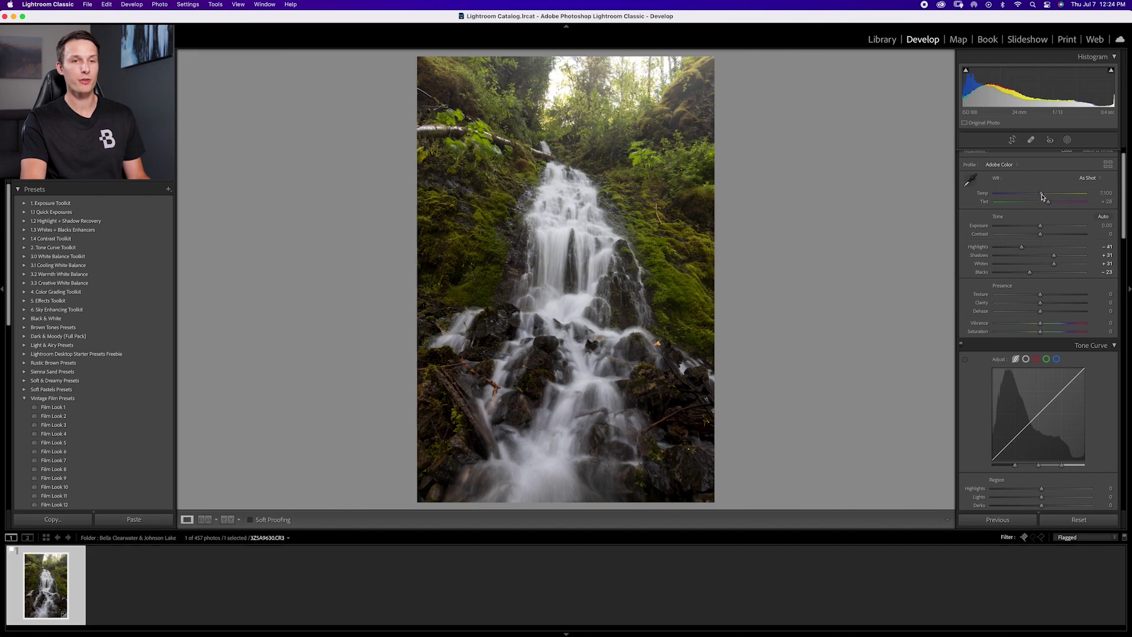
scroll(1042, 196, "down", 1)
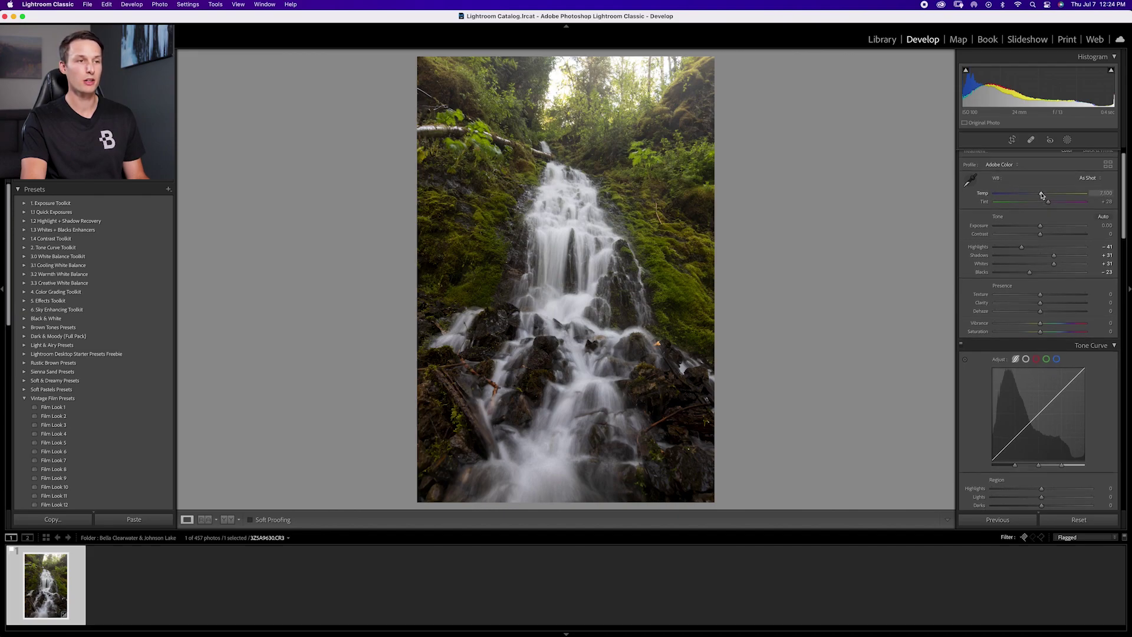
left_click_drag(1041, 196, 1037, 195)
scroll(1039, 248, "down", 1)
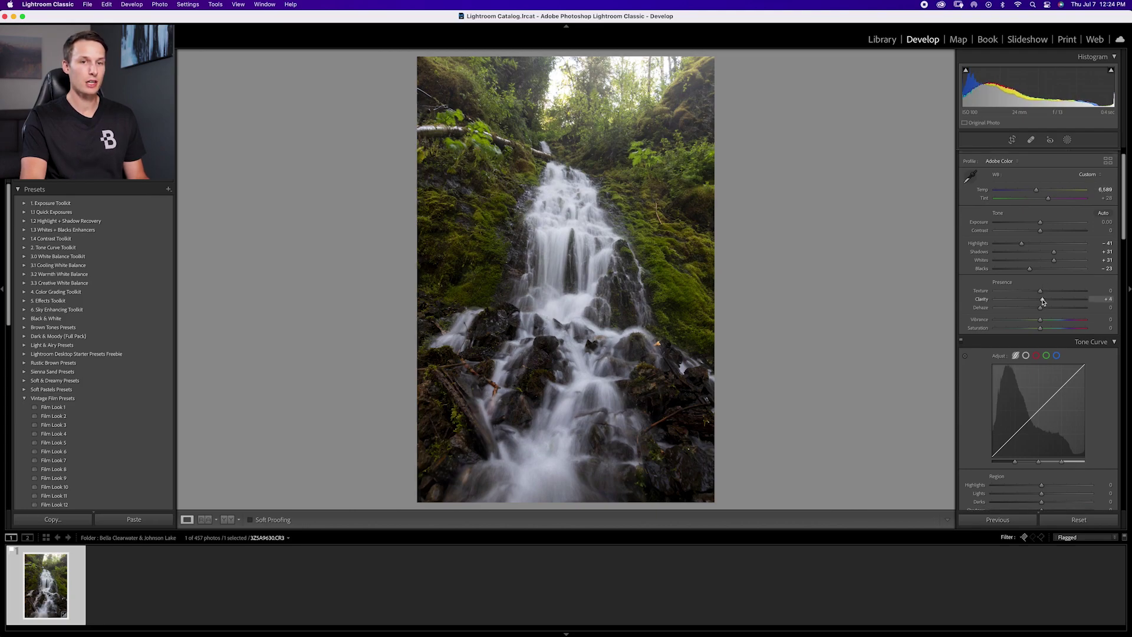
Set the Tone Curve's Lights to +7 and Darks to −2.
scroll(1041, 303, "down", 5)
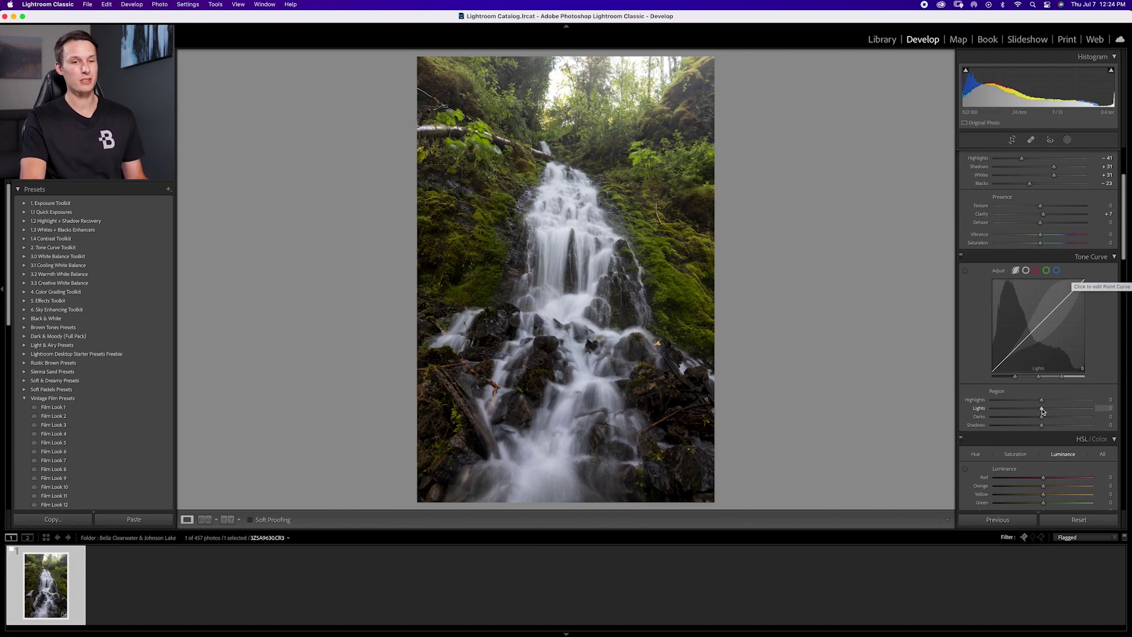
left_click_drag(1042, 409, 1041, 419)
Shift the green foliage and moss toward autumn orange using the HSL Hue target adjustment.
scroll(1050, 413, "down", 3)
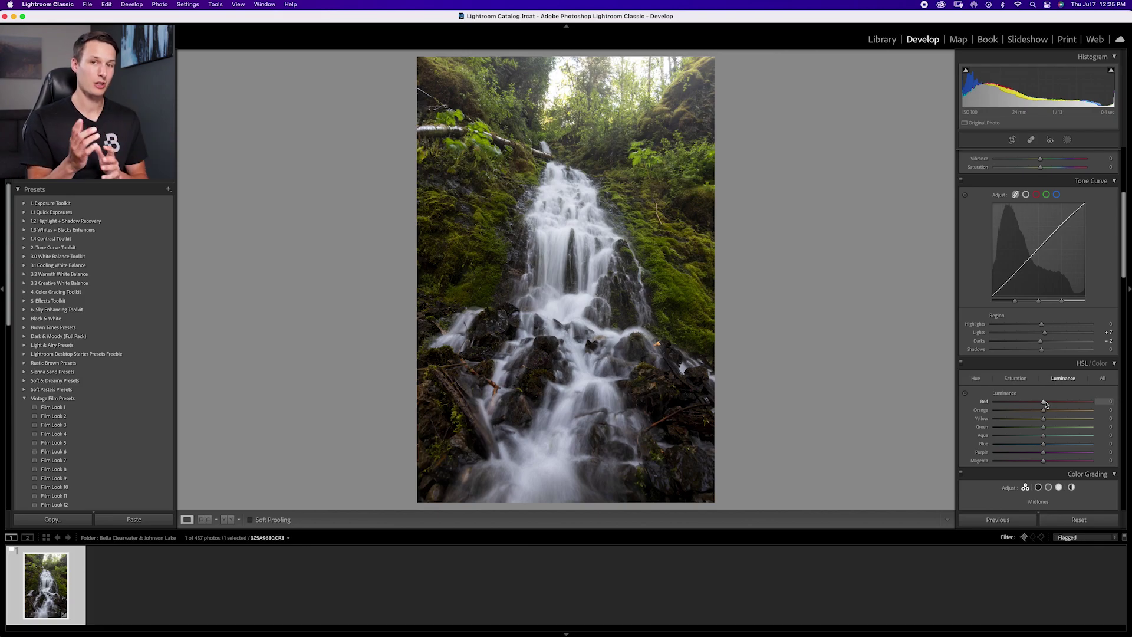
left_click(977, 380)
scroll(983, 387, "down", 1)
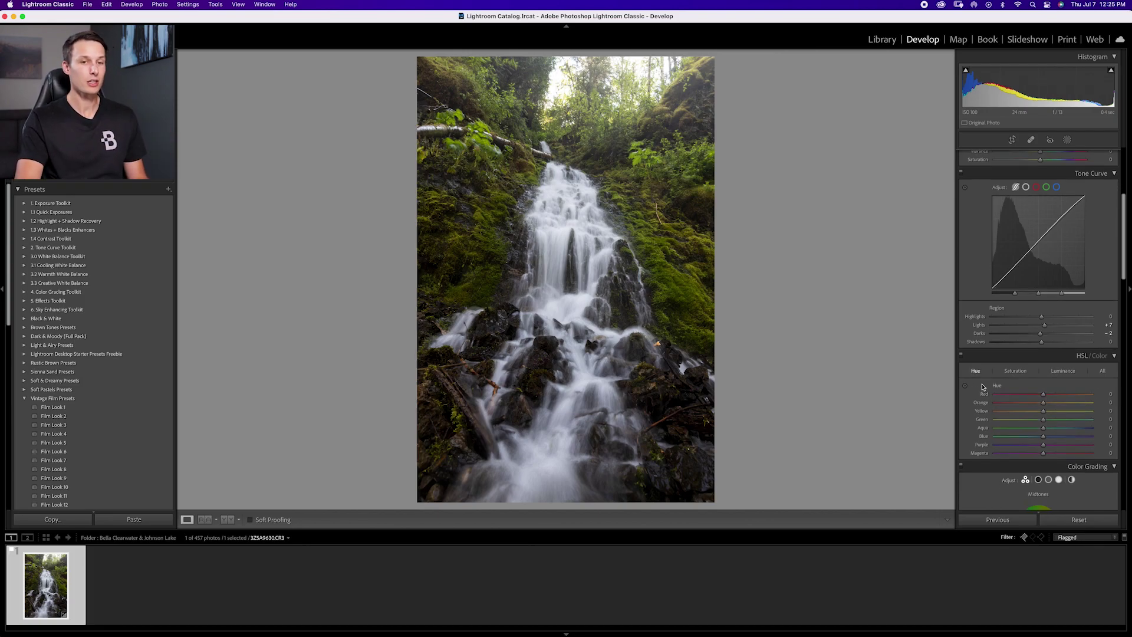
scroll(983, 387, "down", 3)
left_click(966, 324)
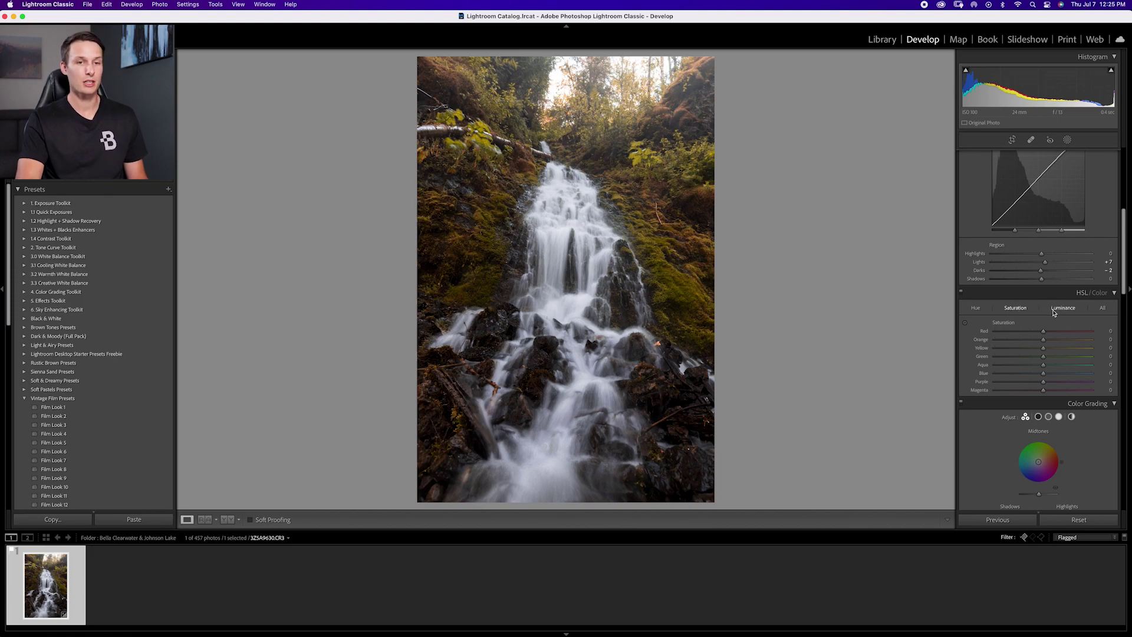
Brighten the water and moss with the Luminance target adjustment, raising Yellow to +11, Green to +10 and Blue to +10.
key("super+alt+shift+l")
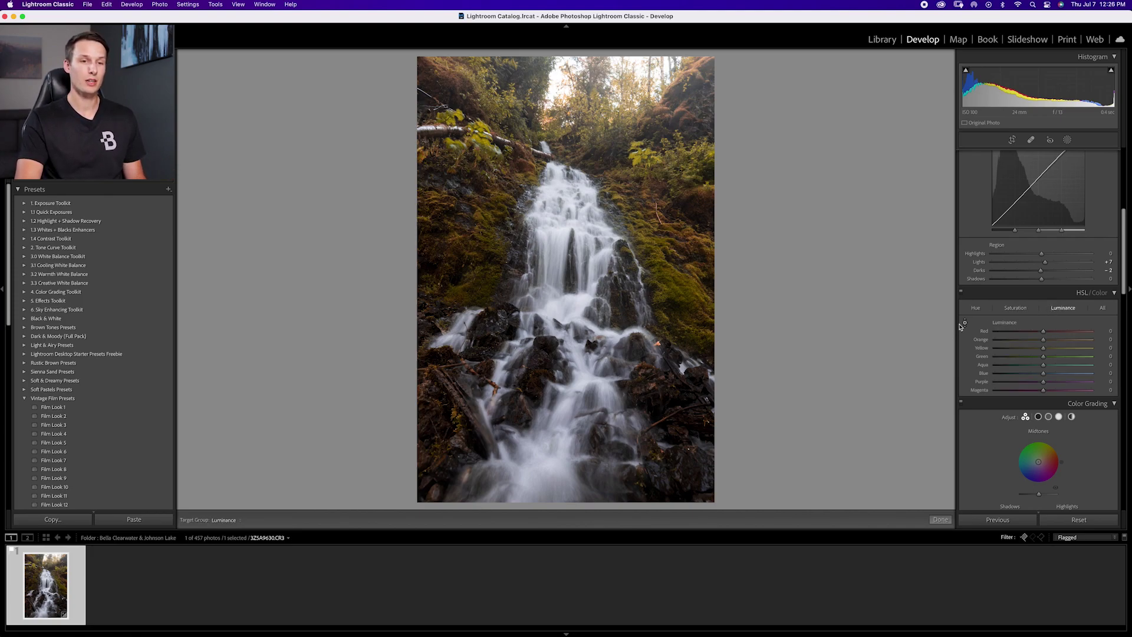
left_click_drag(556, 252, 556, 241)
left_click_drag(546, 442, 545, 433)
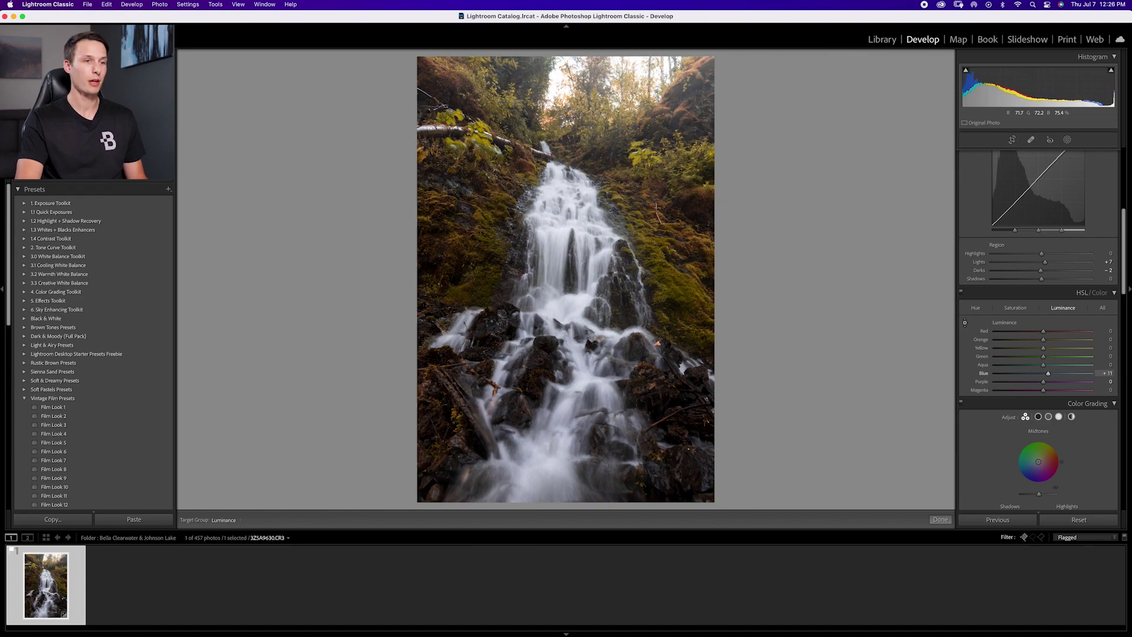
left_click_drag(584, 245, 584, 248)
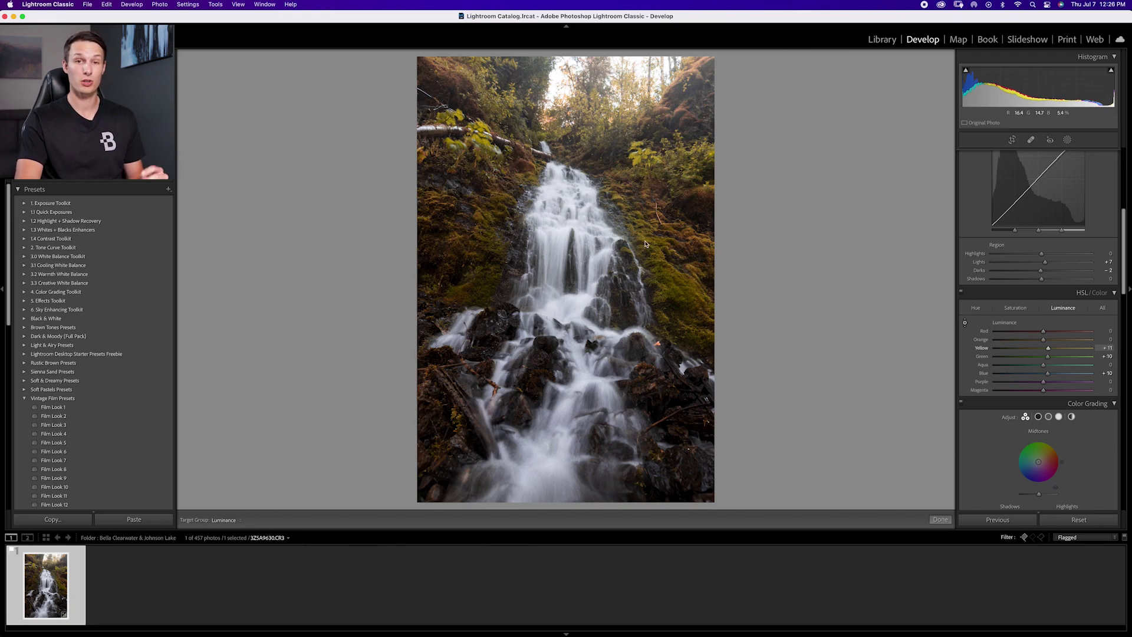
left_click(940, 521)
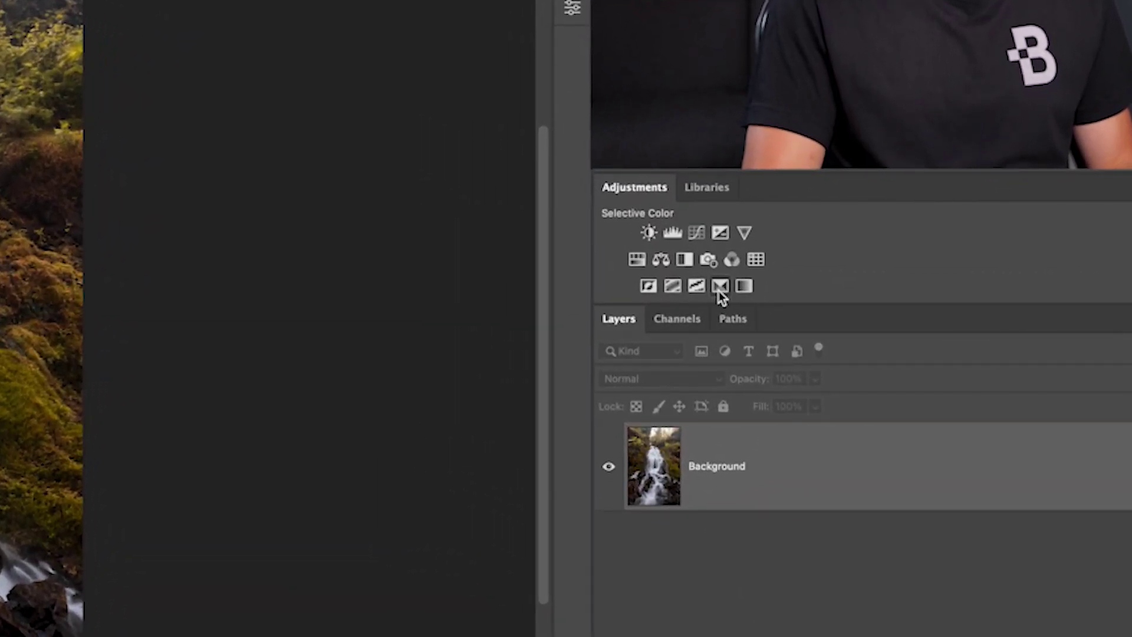
In Photoshop, add a Selective Color layer, use Apply Image with the Background layer's RGB channel on its mask, and inspect the mask.
left_click(720, 287)
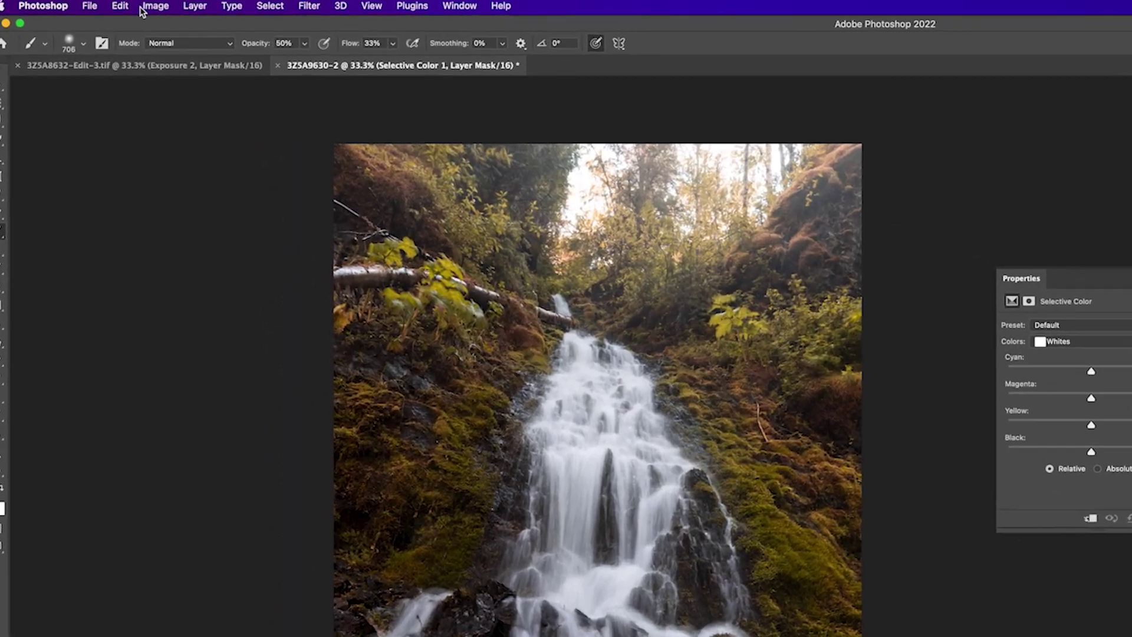
left_click(108, 4)
left_click(274, 246)
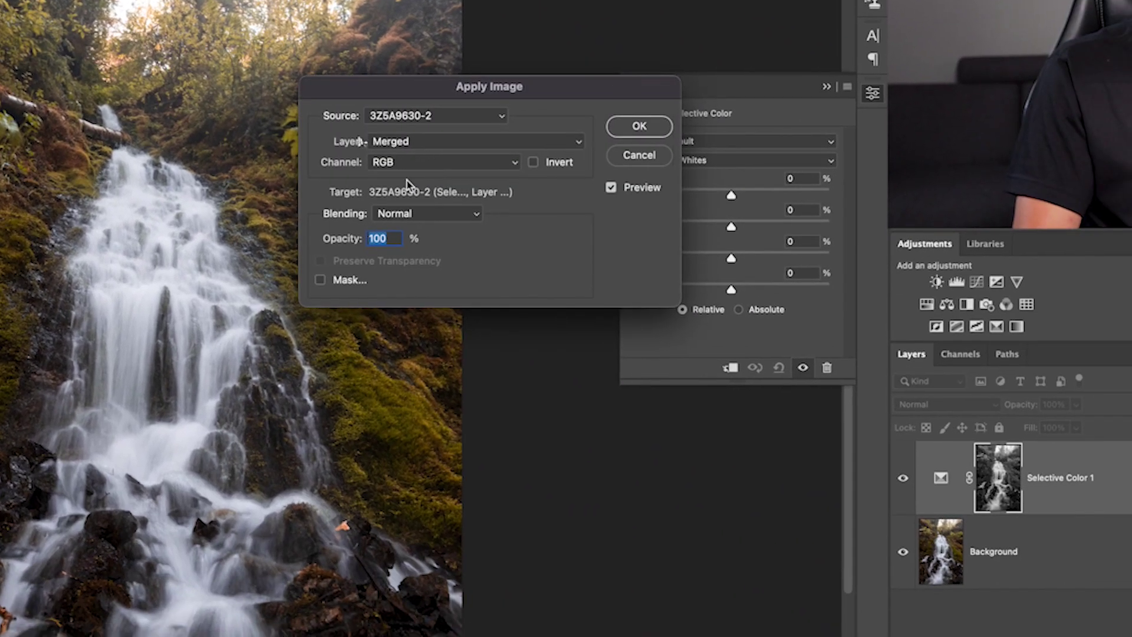
left_click(380, 142)
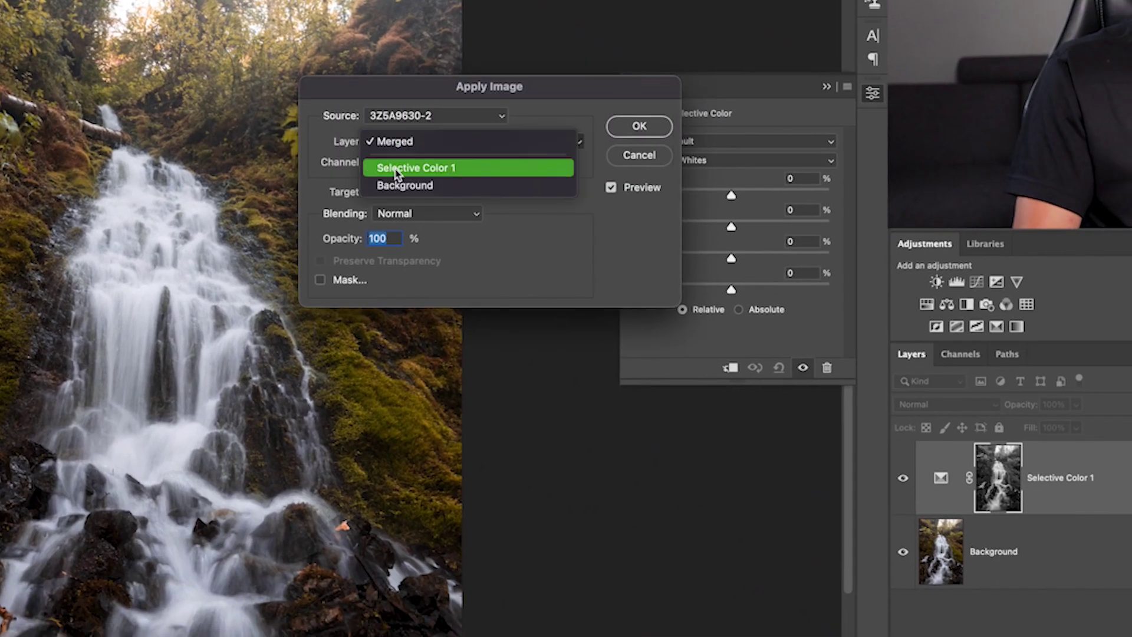
key("Return")
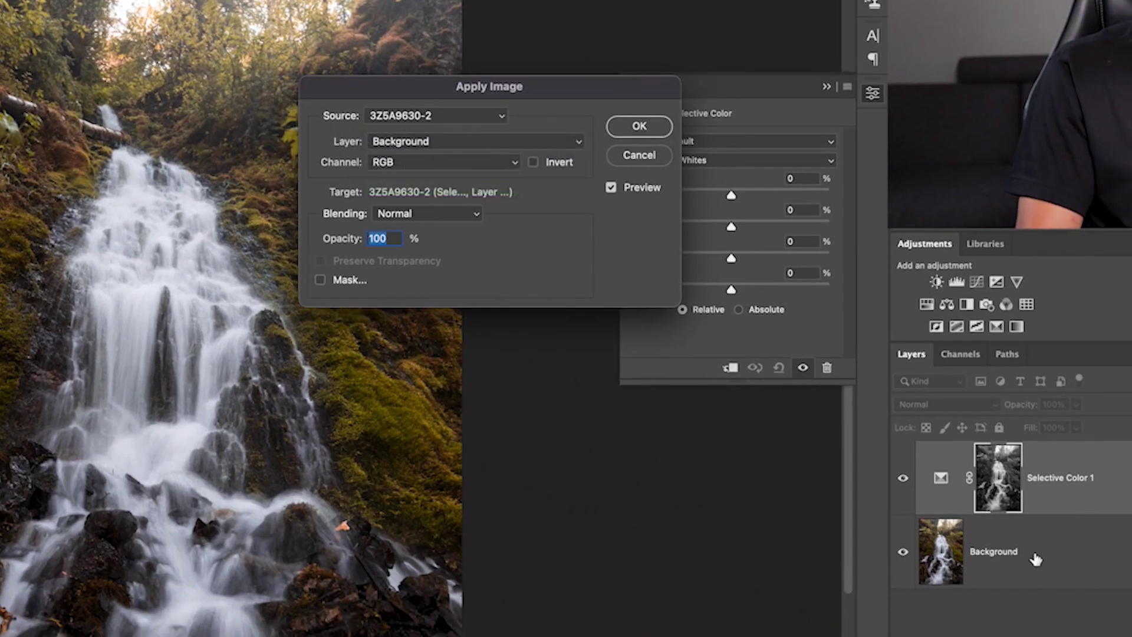
left_click(629, 137)
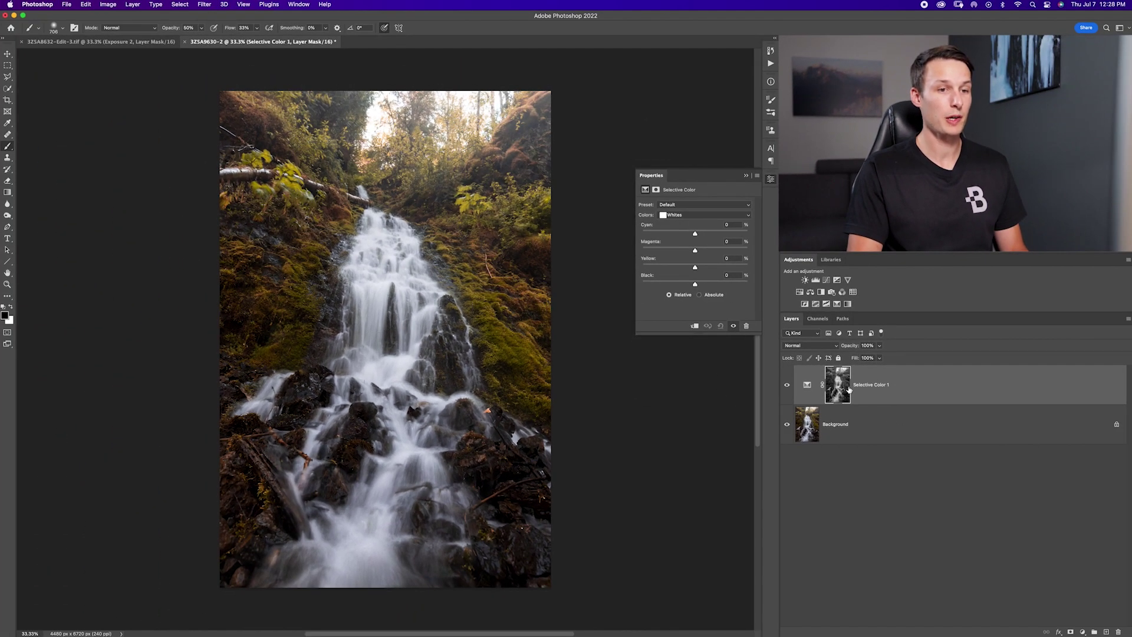
left_click(840, 392, "alt")
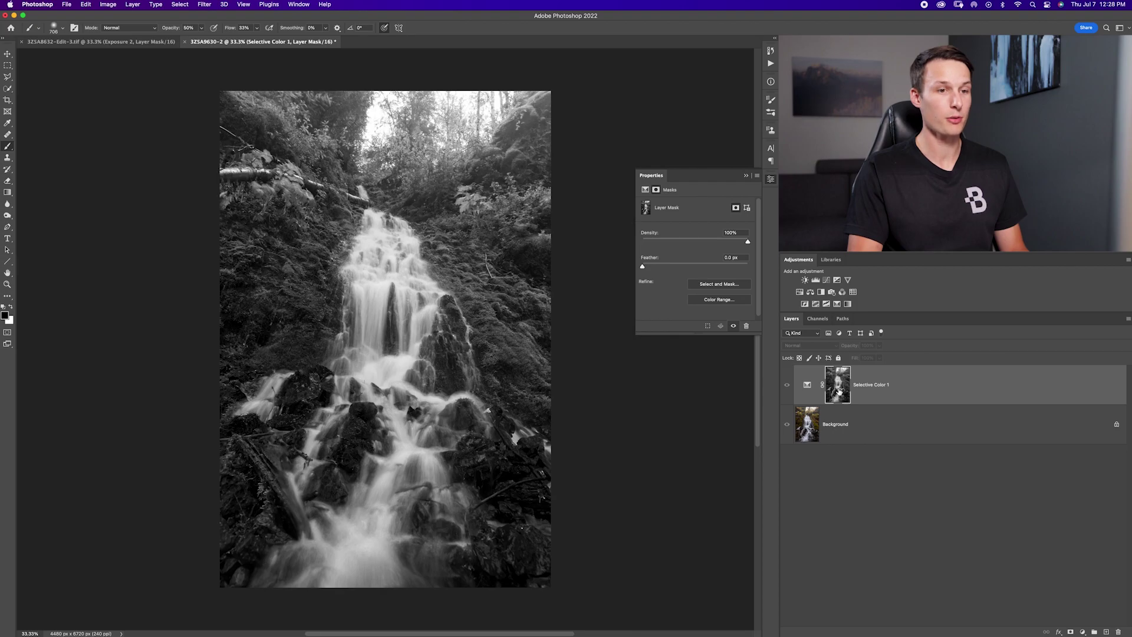
left_click(839, 392, "alt")
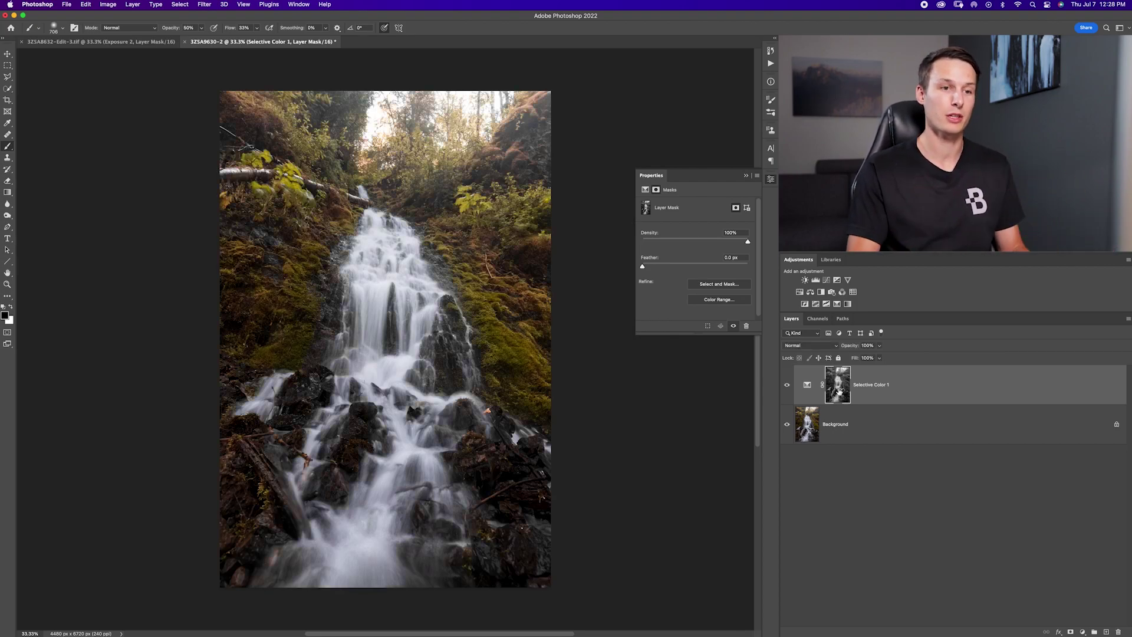
In the Selective Color adjustment, slightly lower Cyan, Magenta and Yellow for Blacks, and for Neutrals lower Magenta, Yellow and Black slightly.
left_click(807, 385)
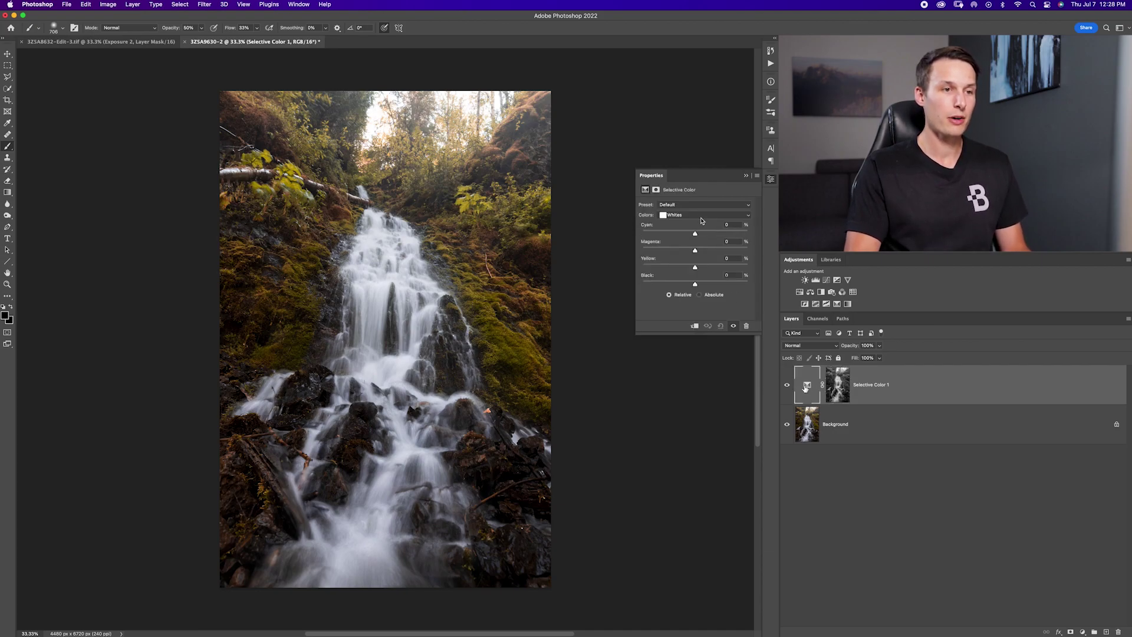
left_click(702, 216)
left_click(702, 230)
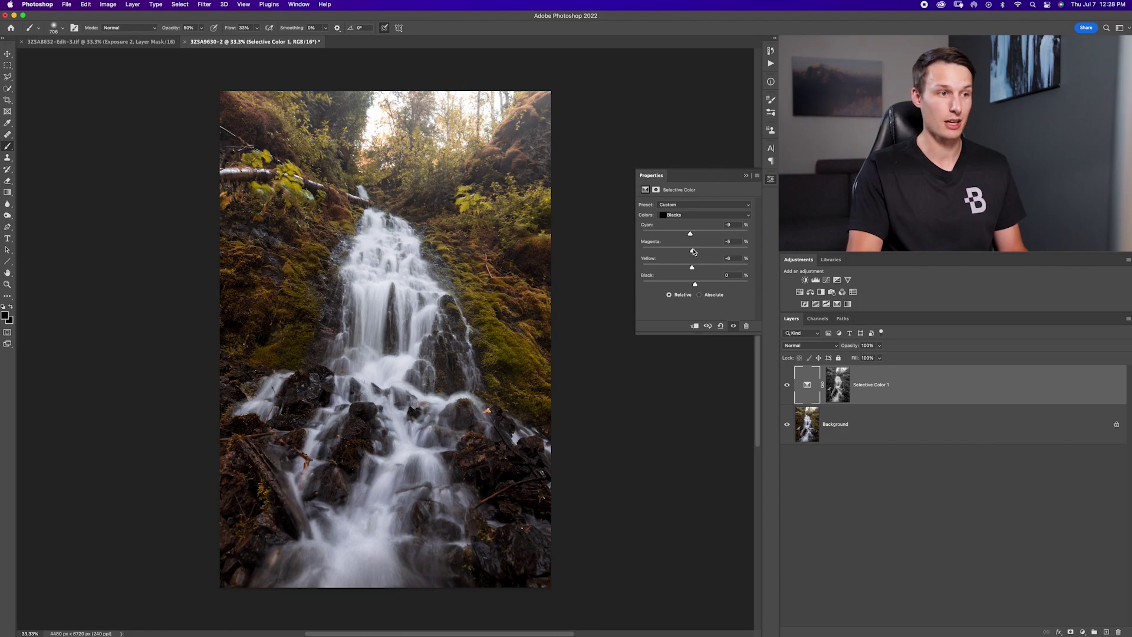
left_click(680, 216)
left_click(678, 208)
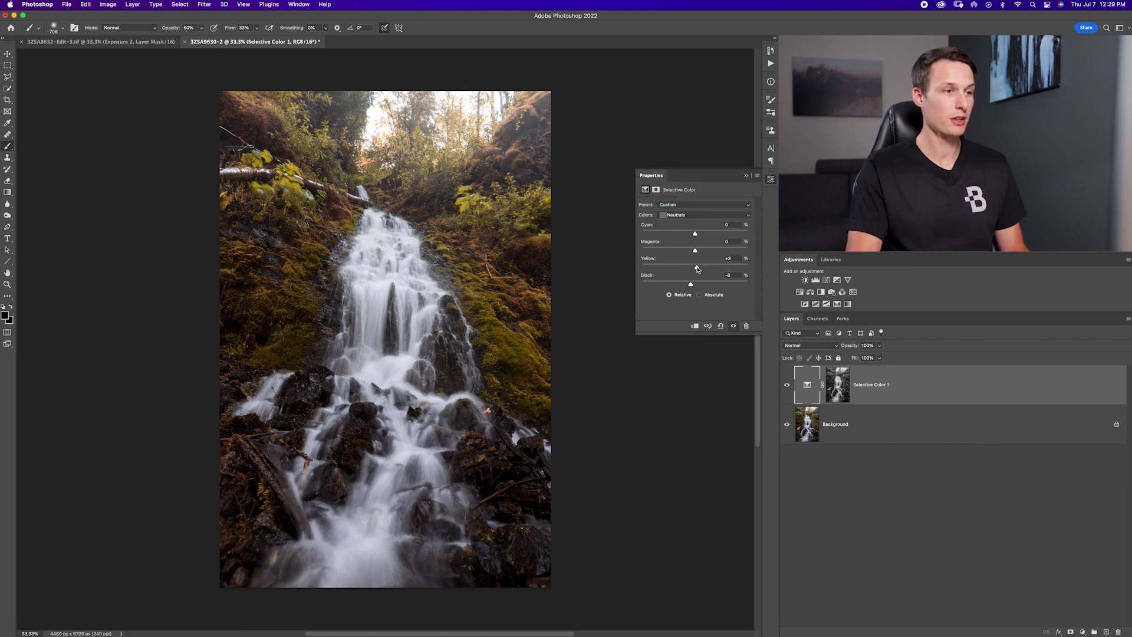
For Whites in the Selective Color adjustment, set Cyan to -3, Yellow to -2 and Black to -1, and compare before and after.
left_click(687, 215)
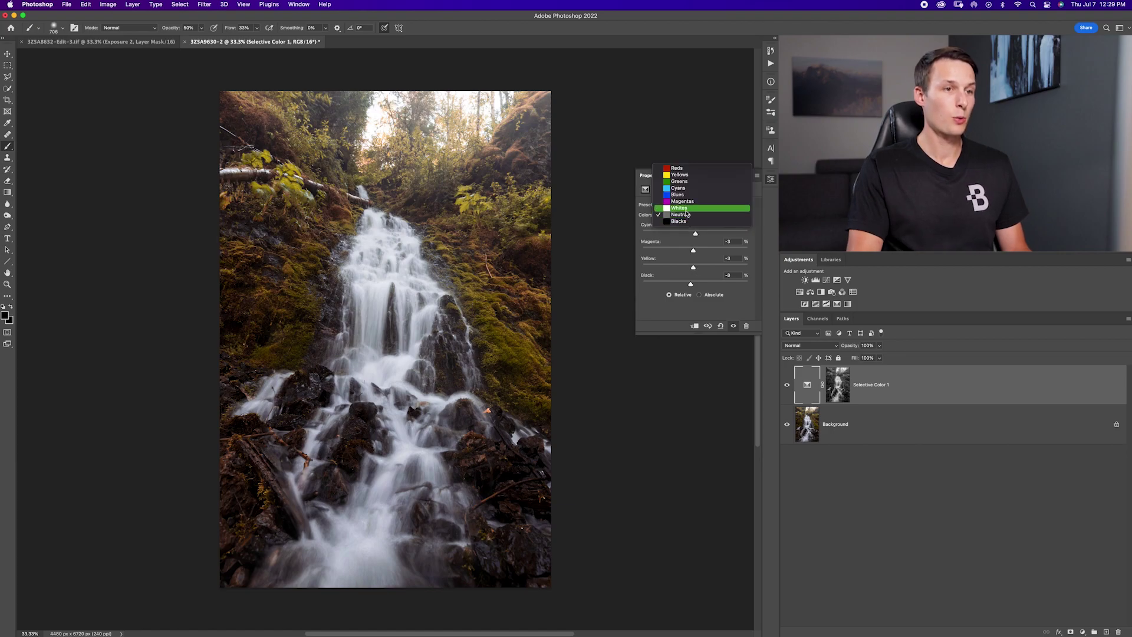
left_click(687, 208)
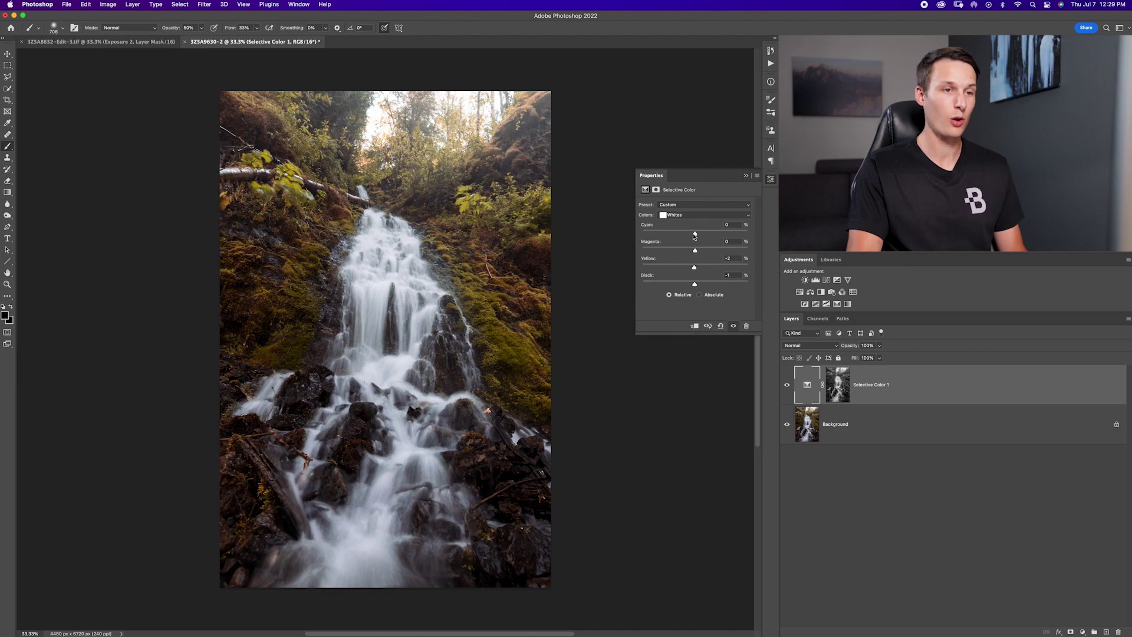
left_click(746, 176)
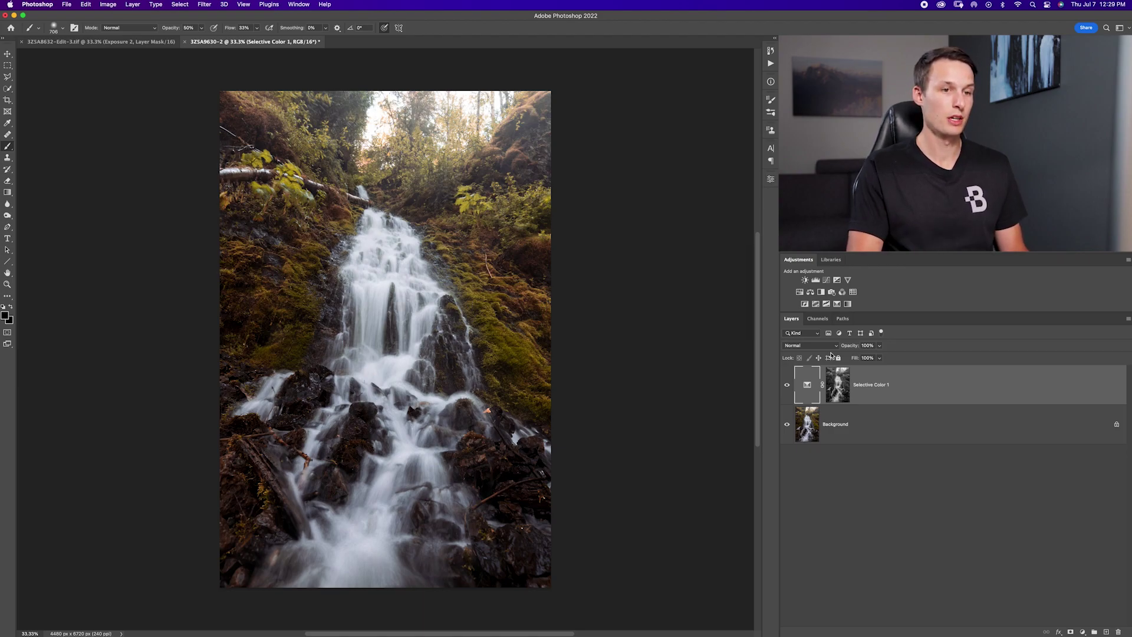
left_click(787, 385)
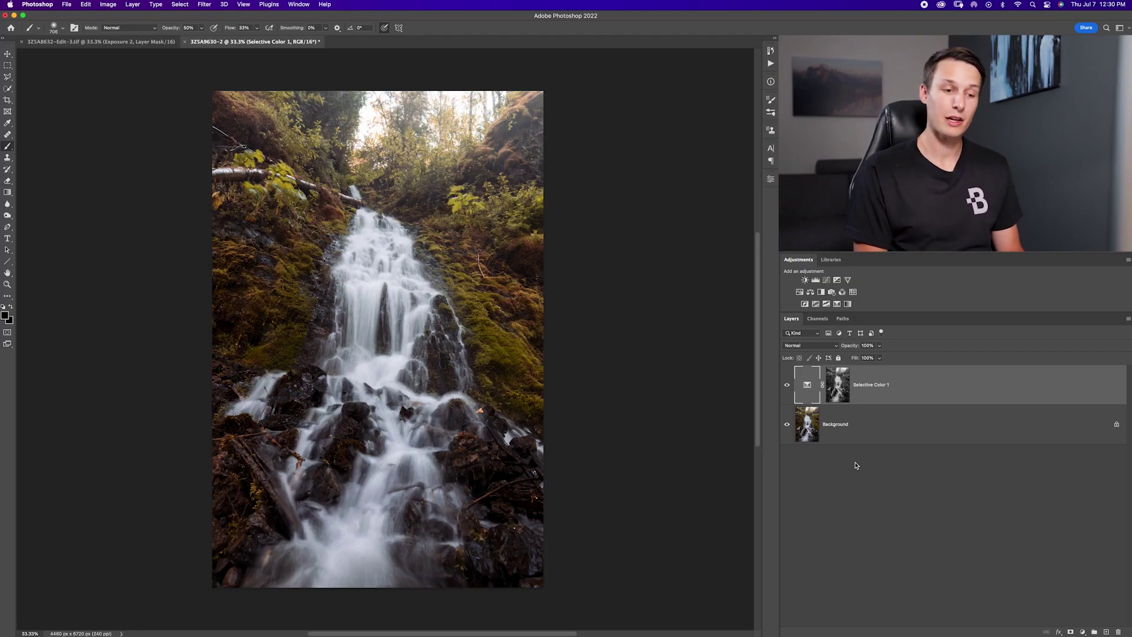
Create a new layer in Overlay mode filled with 50% gray.
key("super+shift+n")
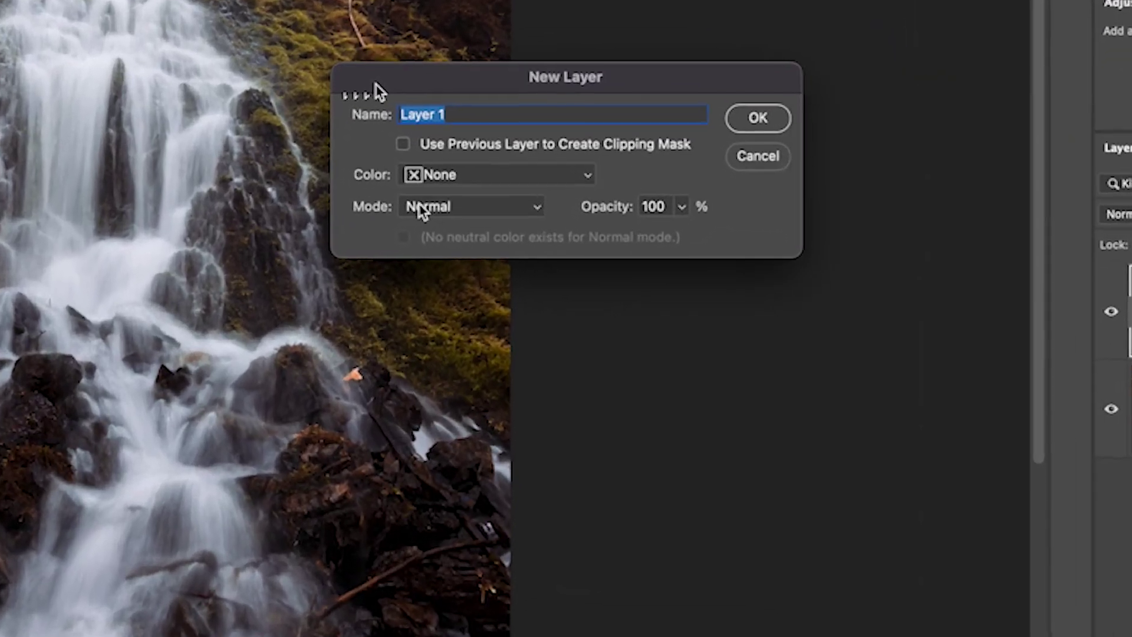
left_click(420, 212)
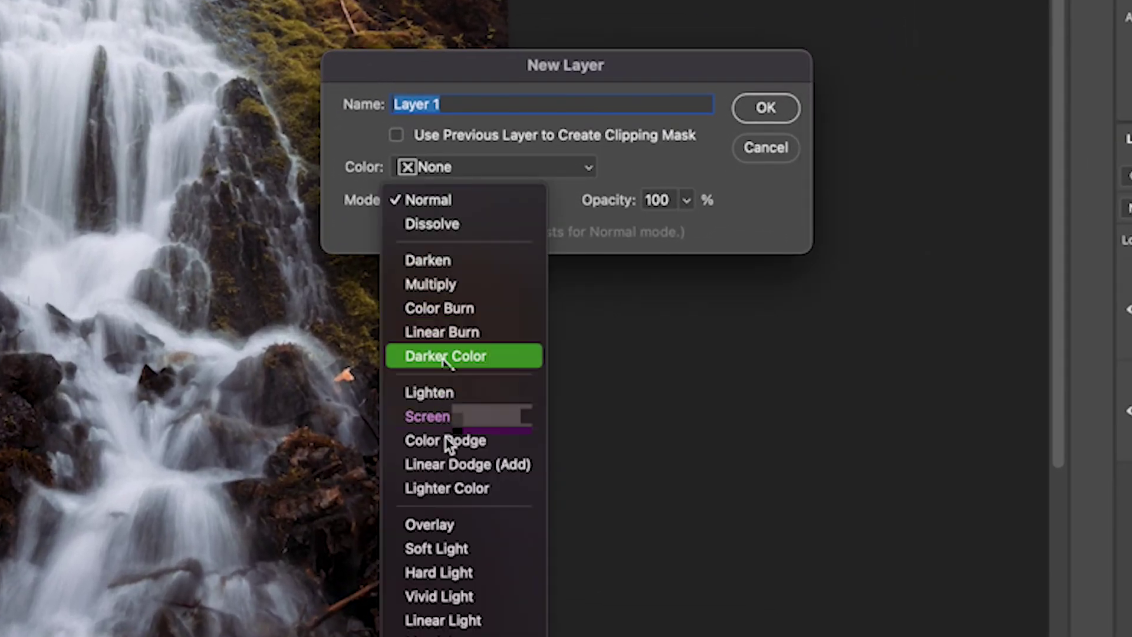
left_click(442, 516)
left_click(396, 232)
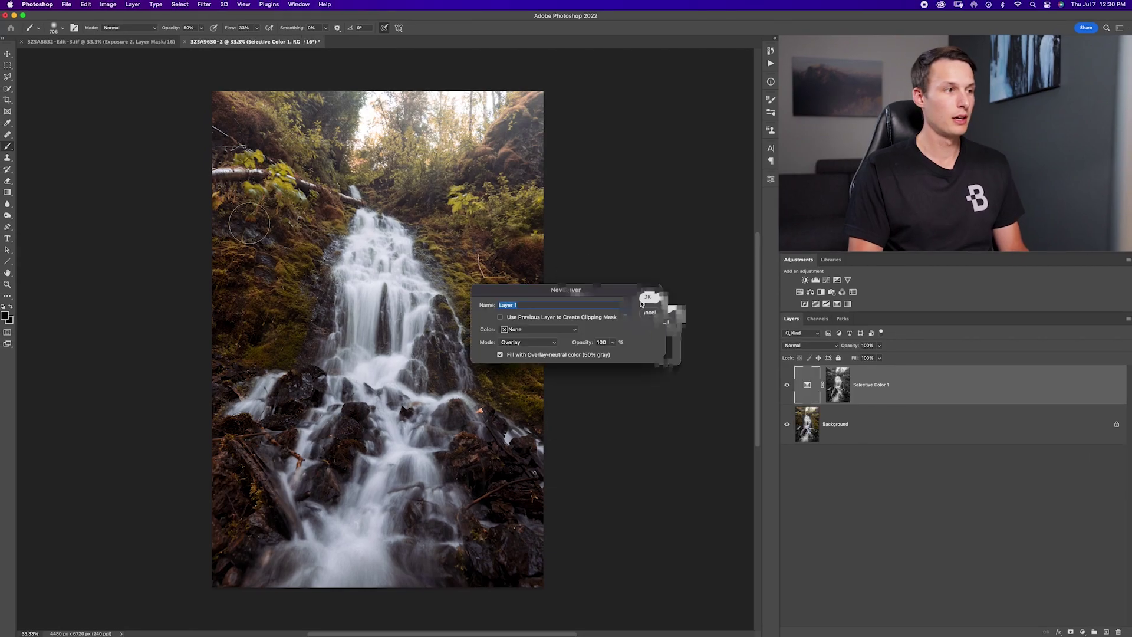
left_click(744, 113)
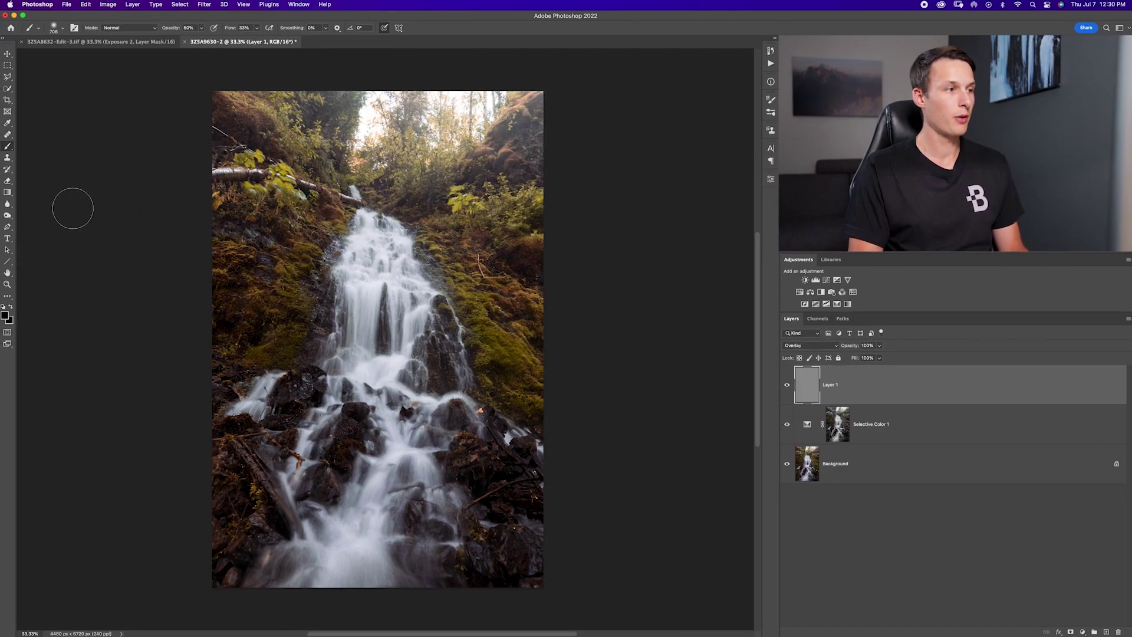
Dodge the foliage and moss beside and above the waterfall on the gray layer, using Midtones range and 30% exposure.
left_click(7, 219)
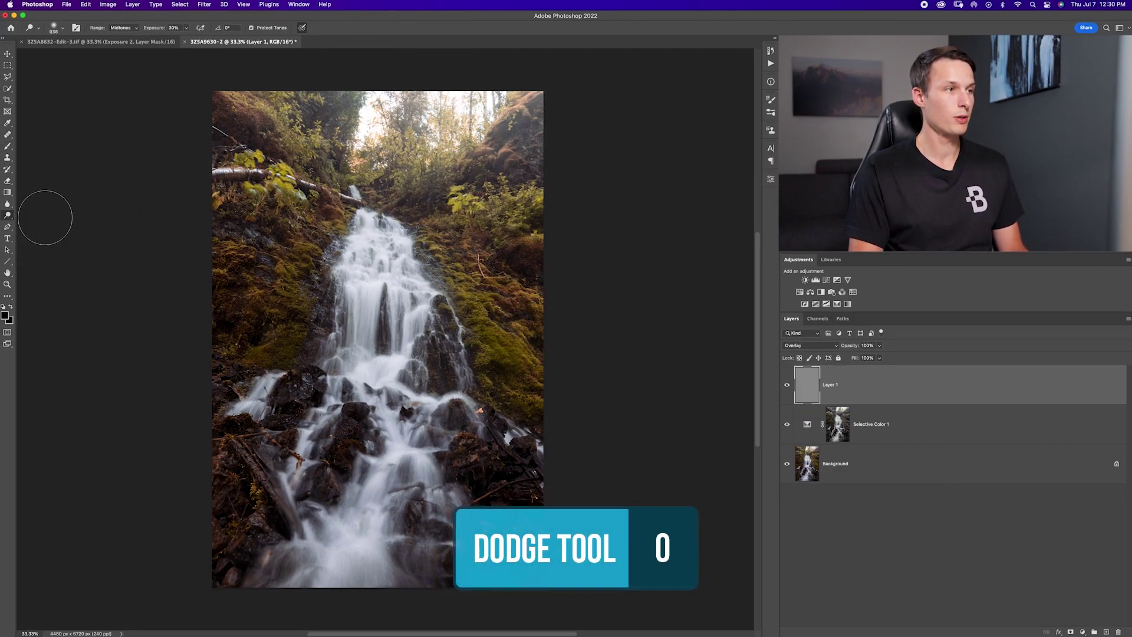
left_click(51, 214)
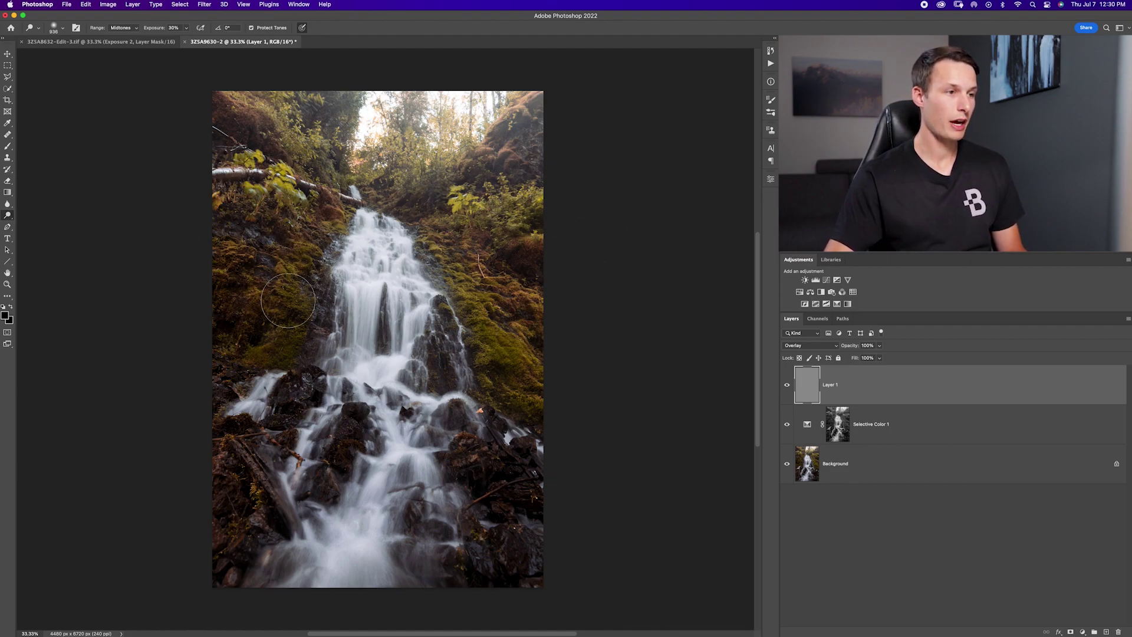
mouse_move(498, 276)
left_mouse_down()
mouse_move(463, 268)
mouse_move(476, 301)
mouse_move(491, 283)
left_mouse_up()
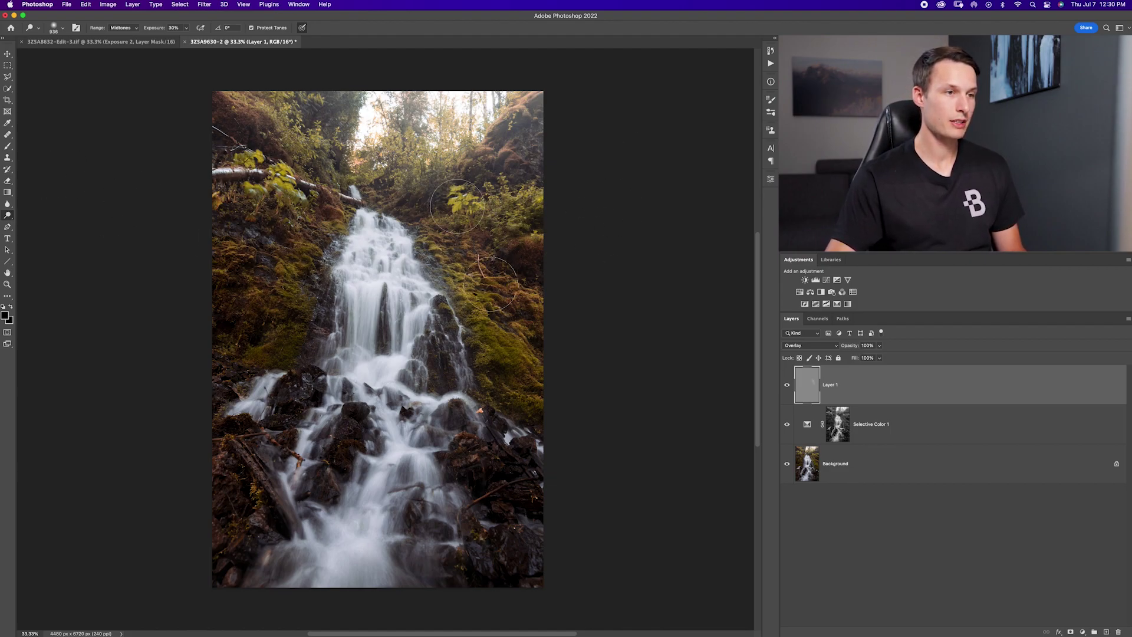
left_click_drag(475, 205, 517, 209)
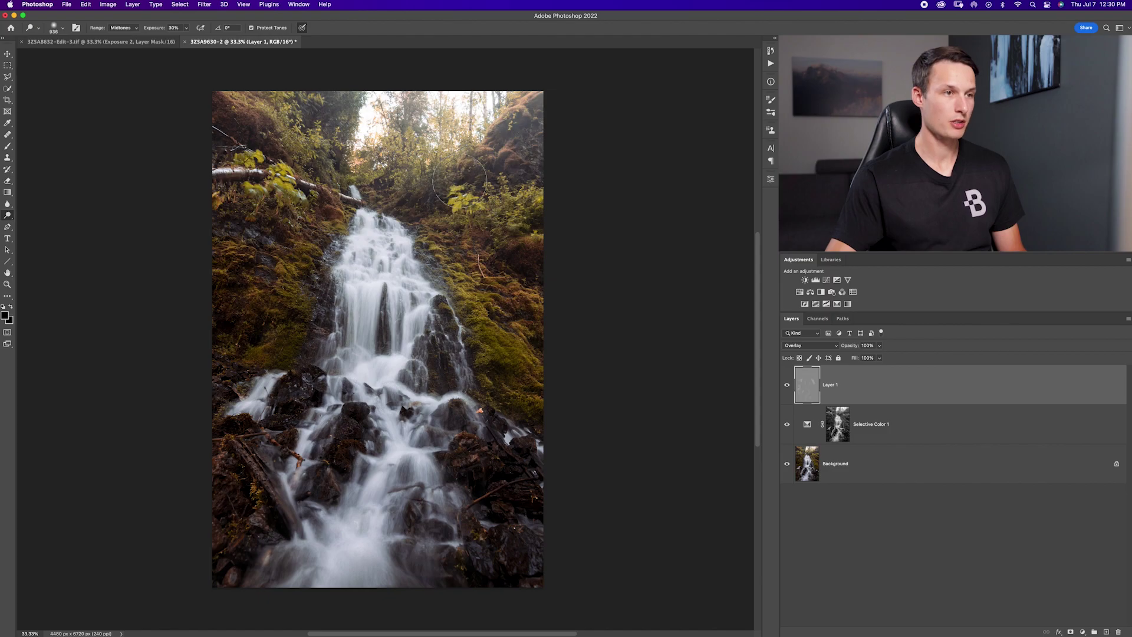
left_click_drag(400, 181, 442, 181, "ctrl+alt")
left_click_drag(402, 181, 383, 165)
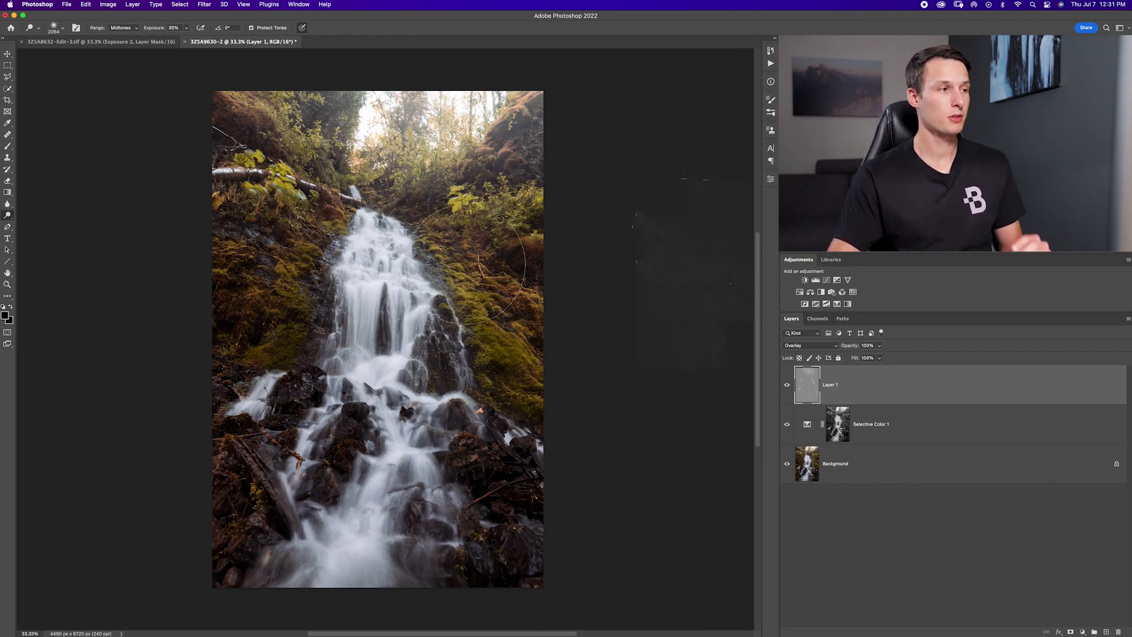
Burn darker areas around the waterfall with Midtones range at 20% exposure, and compare the image with and without the gray layer.
right_click(7, 215)
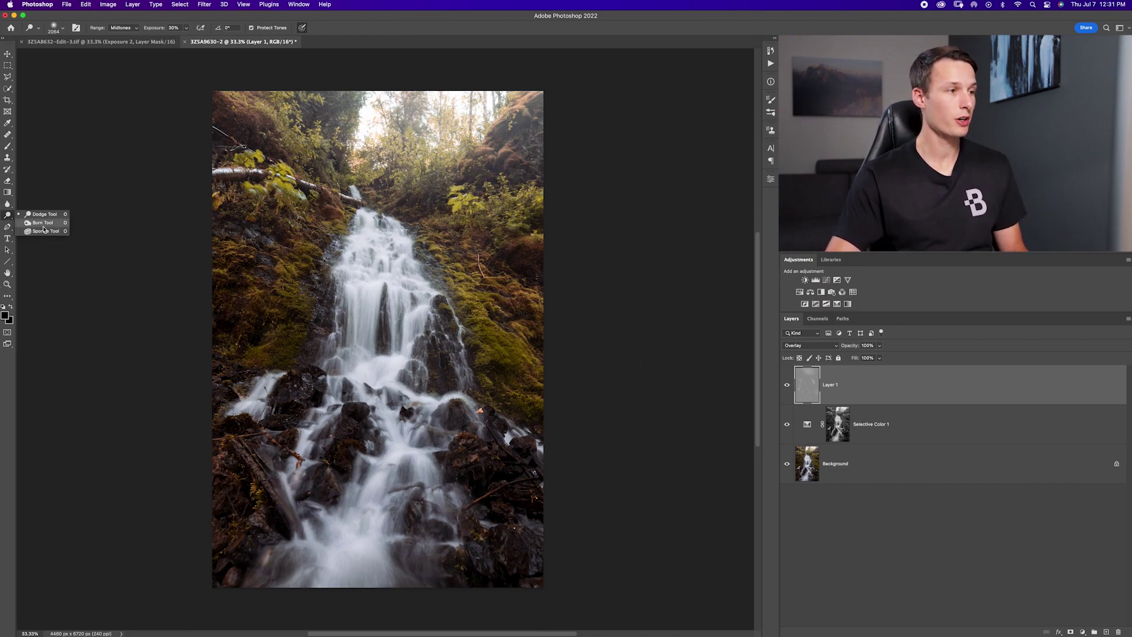
left_click(46, 227)
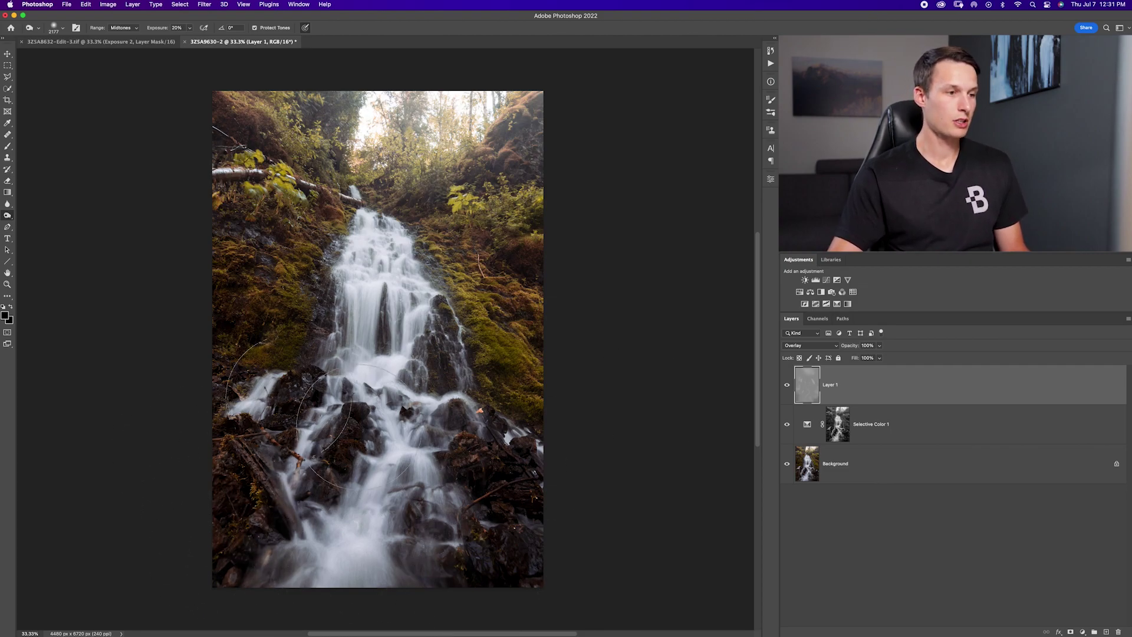
left_click_drag(396, 325, 343, 325)
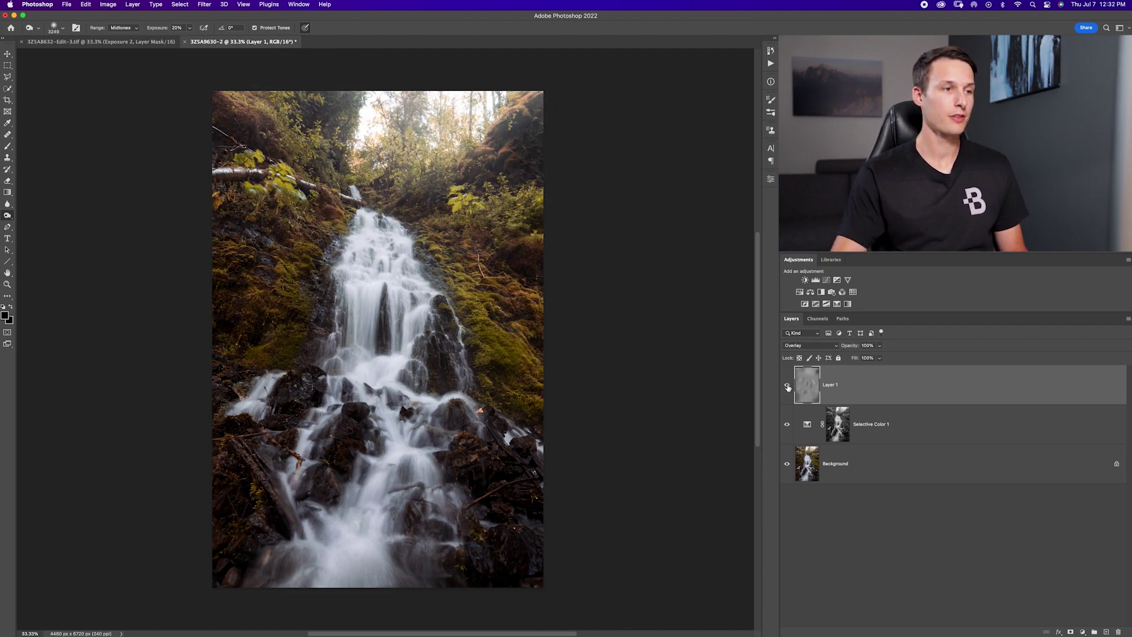
left_click(787, 385)
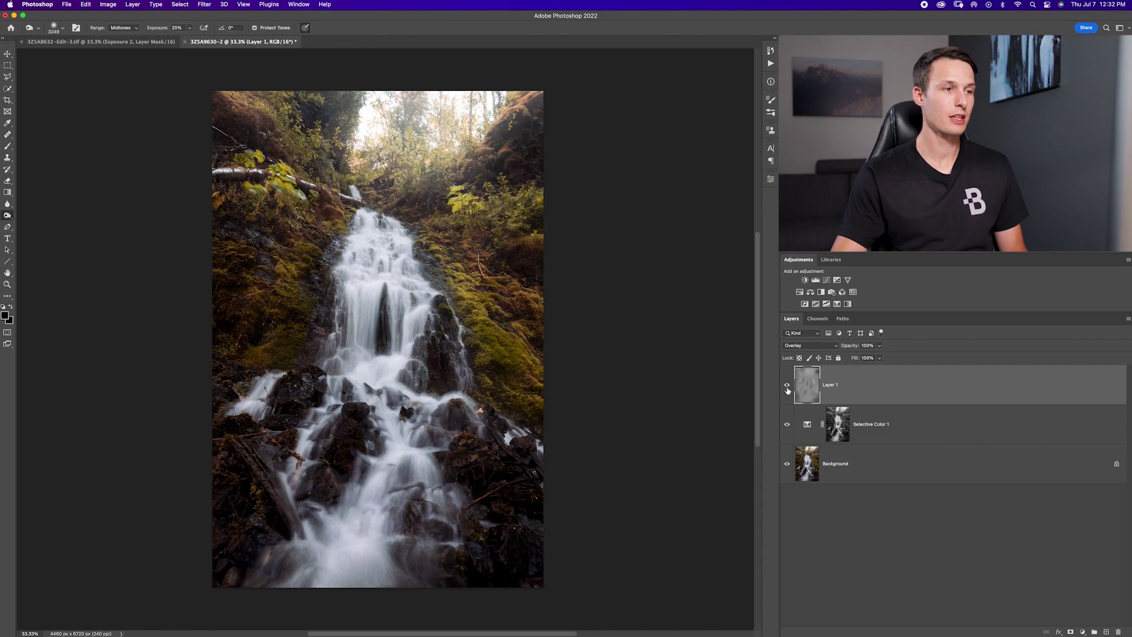
left_click(787, 386)
left_click(787, 385)
left_click(787, 386)
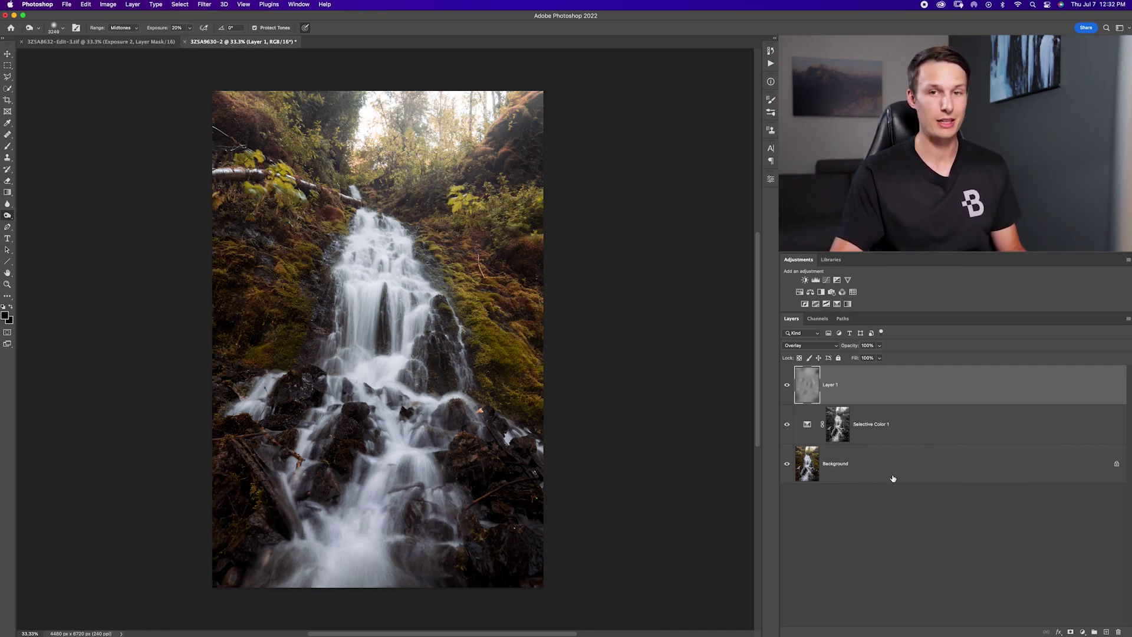
Select all layers and stamp them into a new merged layer on top.
left_click(905, 471)
left_click(898, 399, "shift")
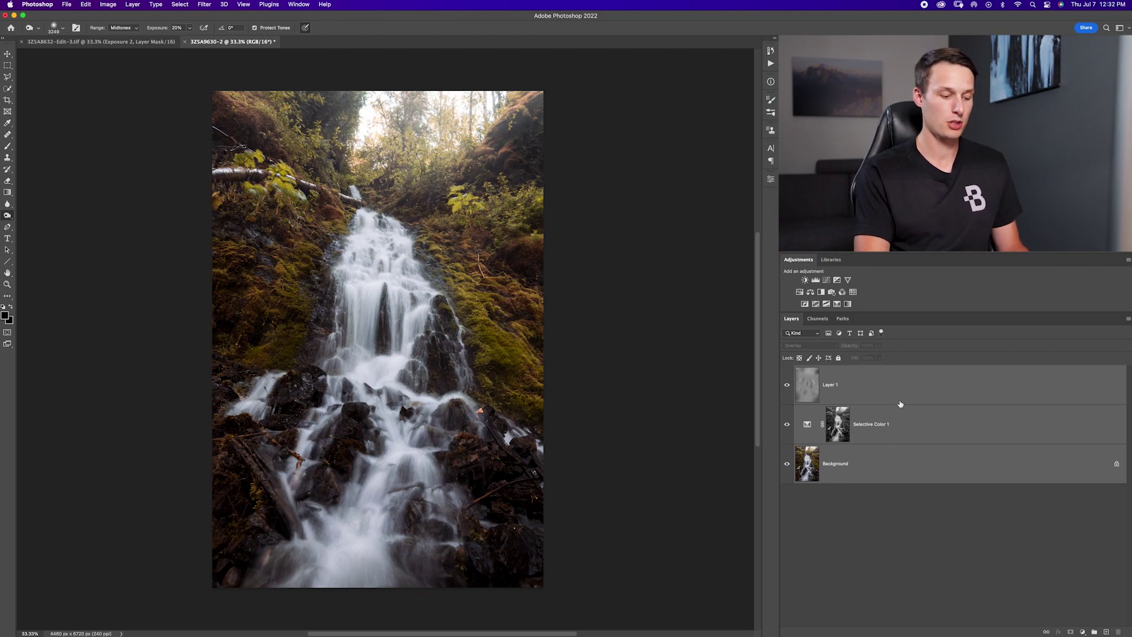
key("super+alt+shift+e")
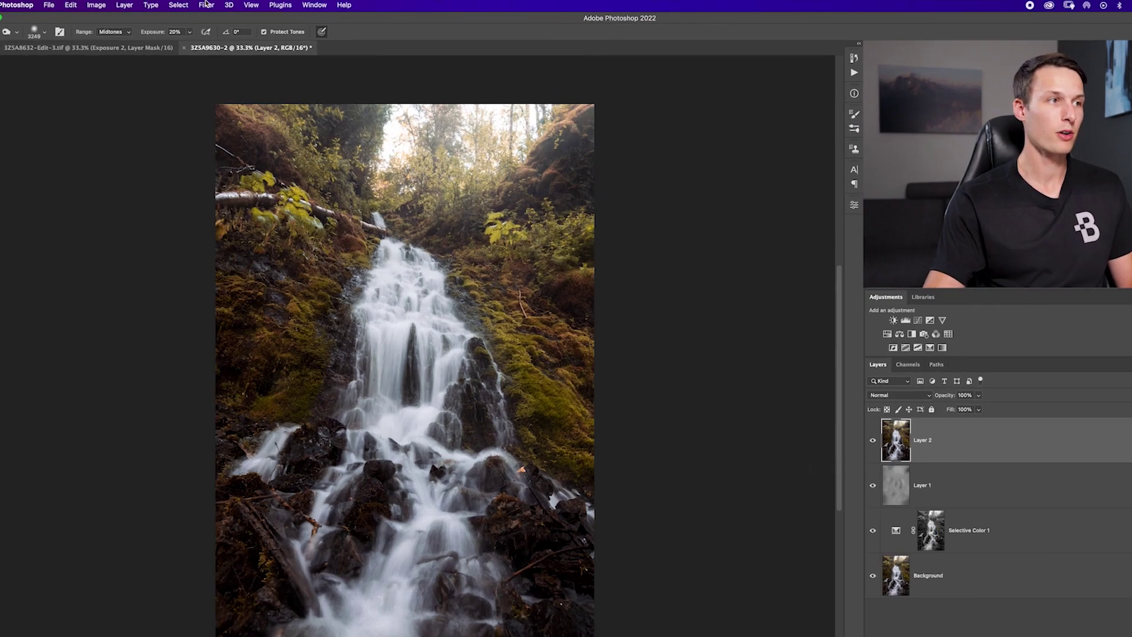
Apply a Gaussian Blur with a radius of about 39 pixels to the merged layer.
left_click(204, 4)
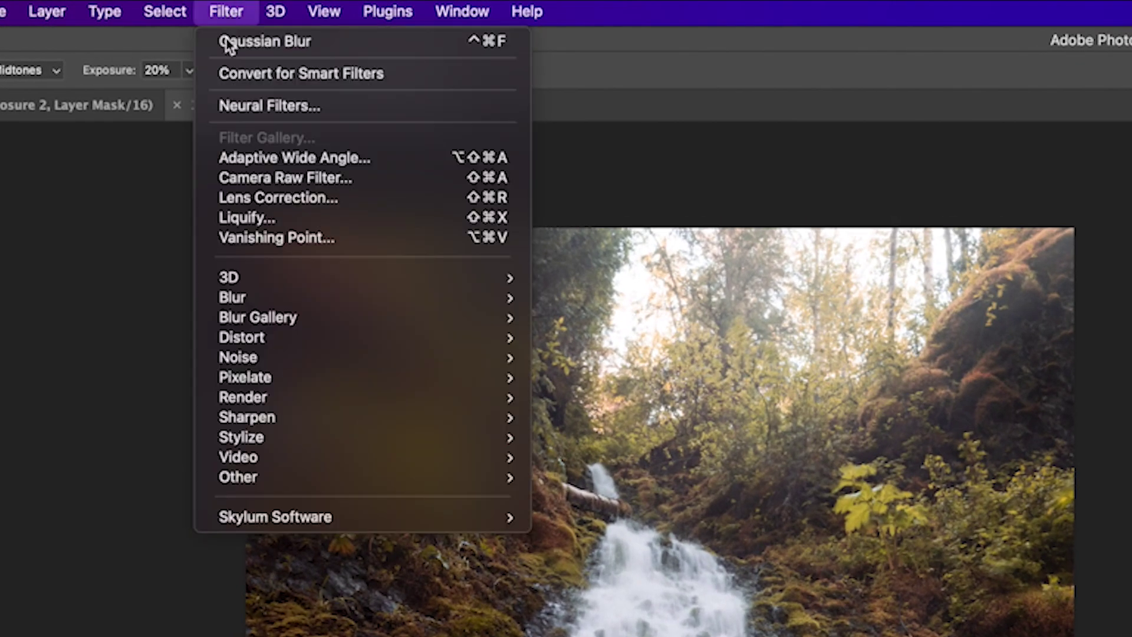
mouse_move(277, 297)
left_click(614, 378)
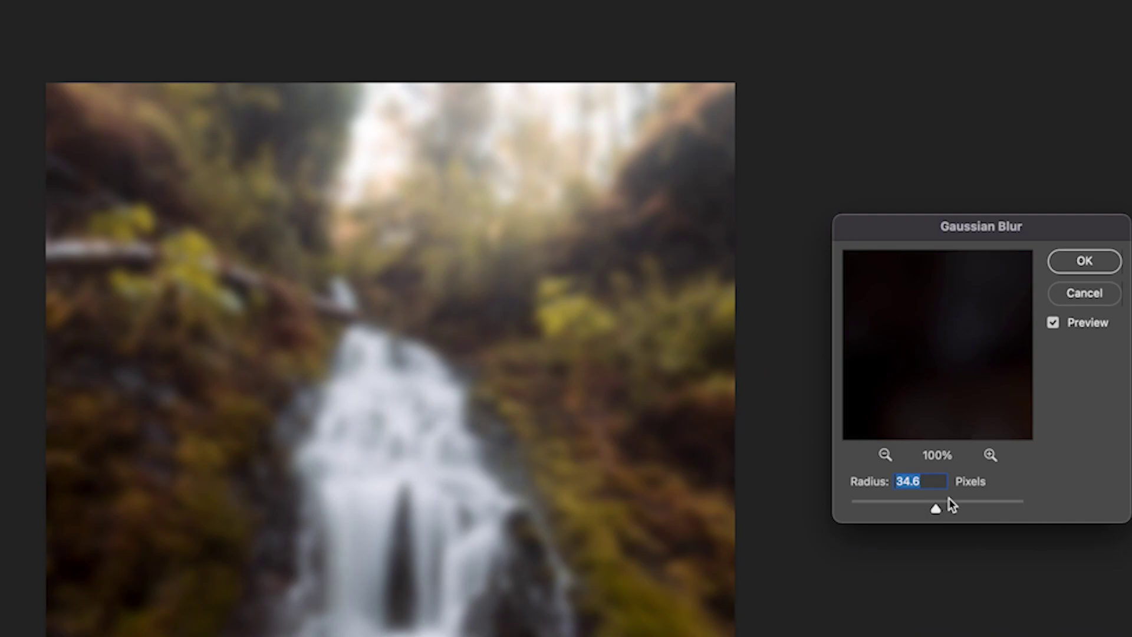
left_click_drag(937, 508, 938, 504)
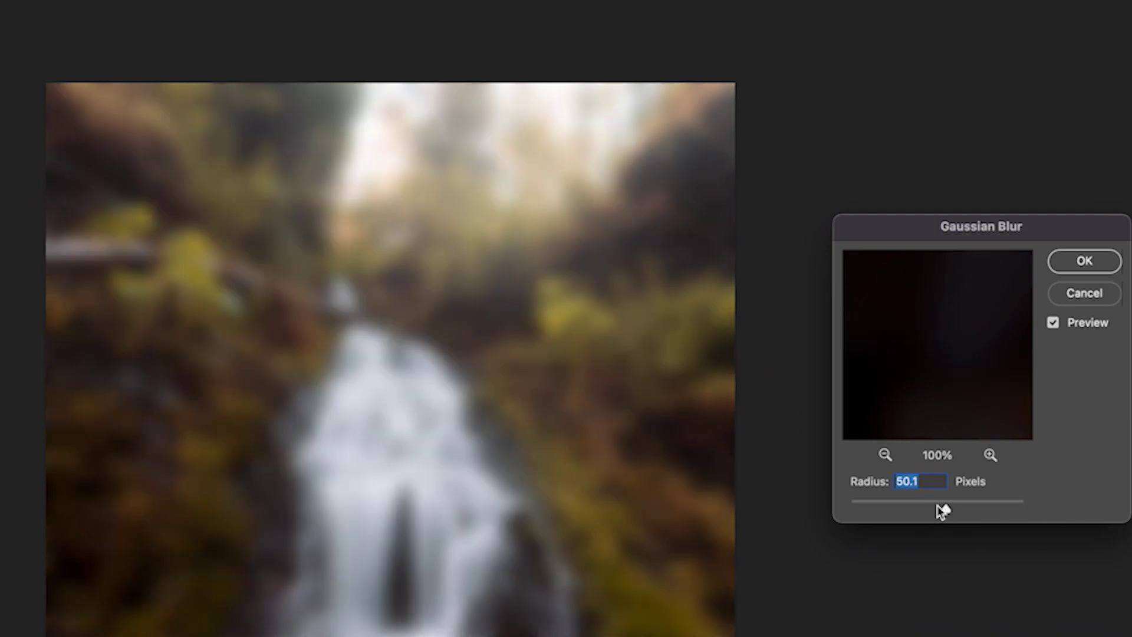
left_click_drag(944, 511, 940, 511)
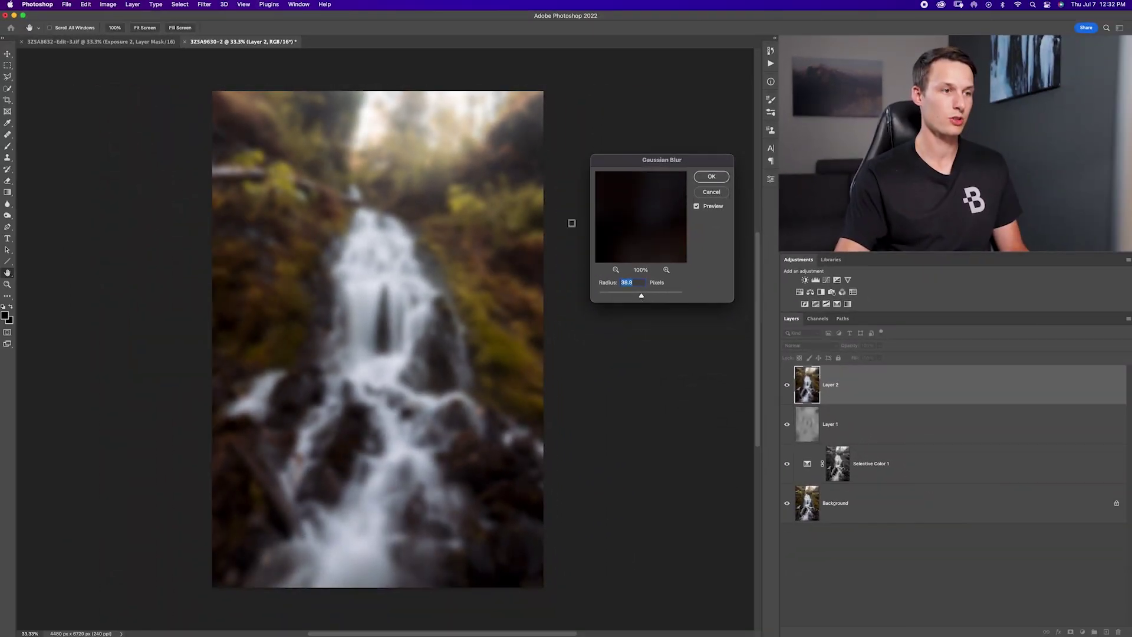
left_click(714, 177)
Add a Curves adjustment with raised highlights and lowered shadows, and clip it to the blurred layer.
left_click(826, 280)
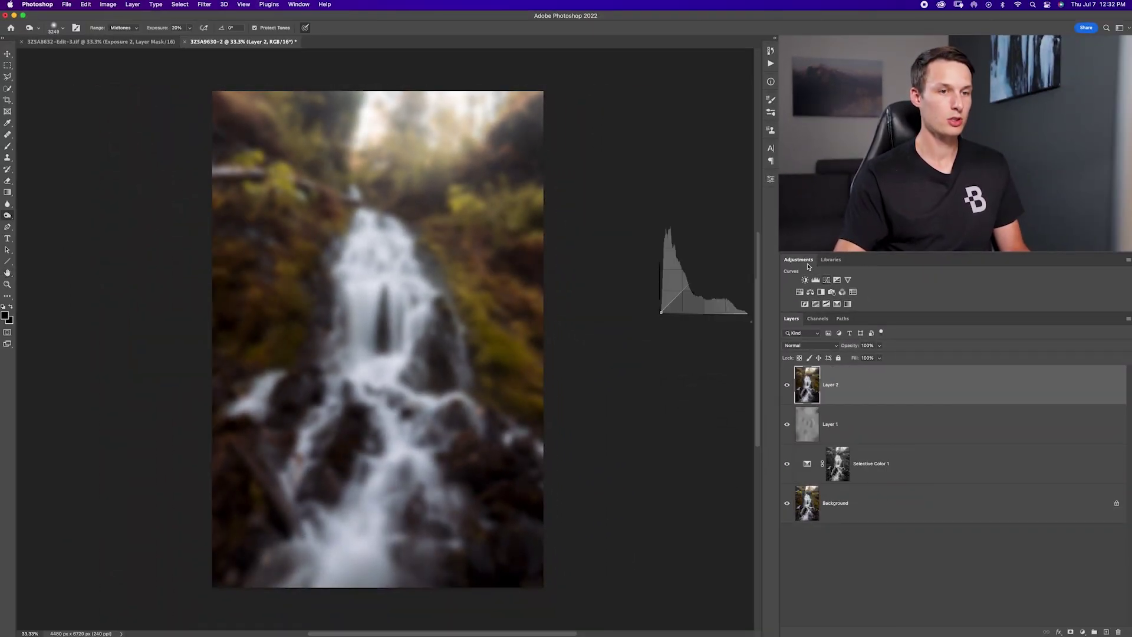
left_click_drag(721, 252, 720, 241)
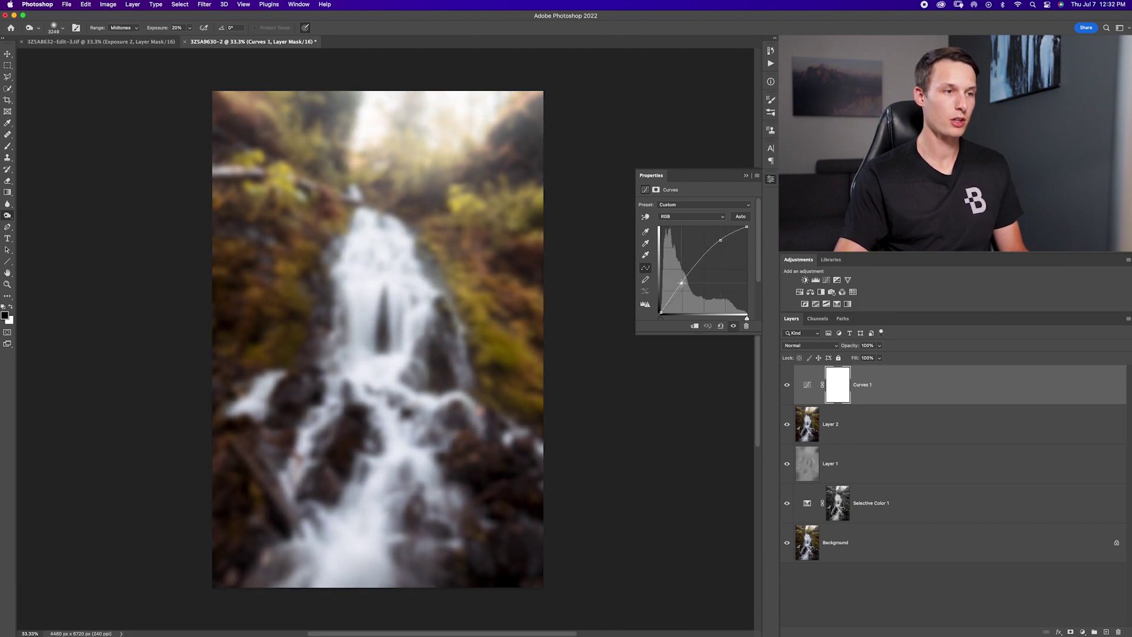
left_click_drag(681, 283, 682, 291)
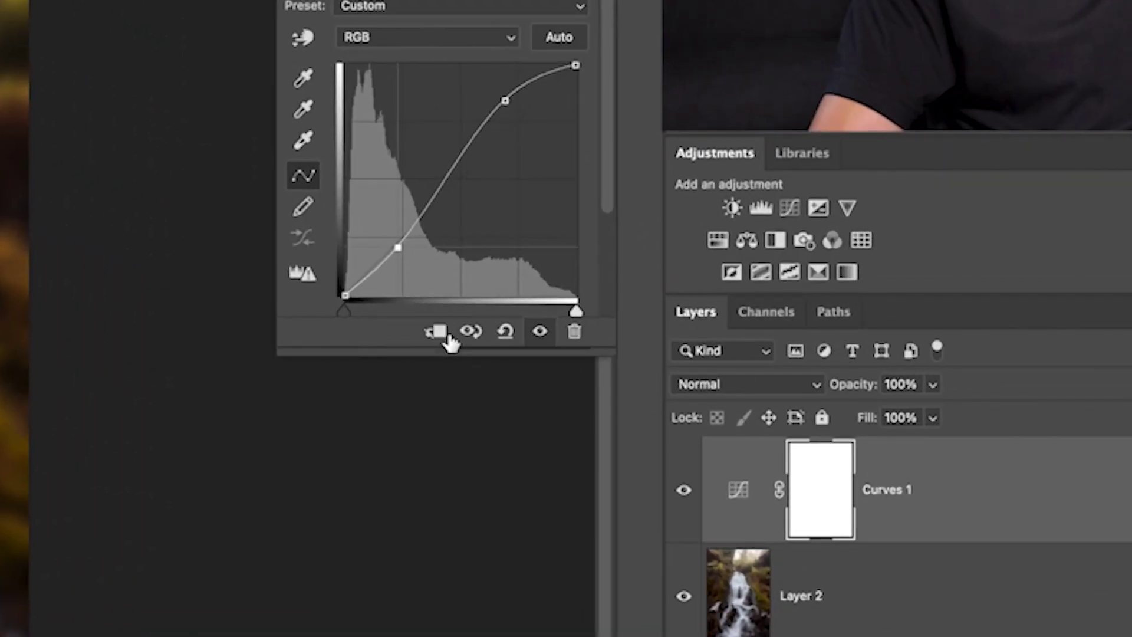
left_click(696, 327)
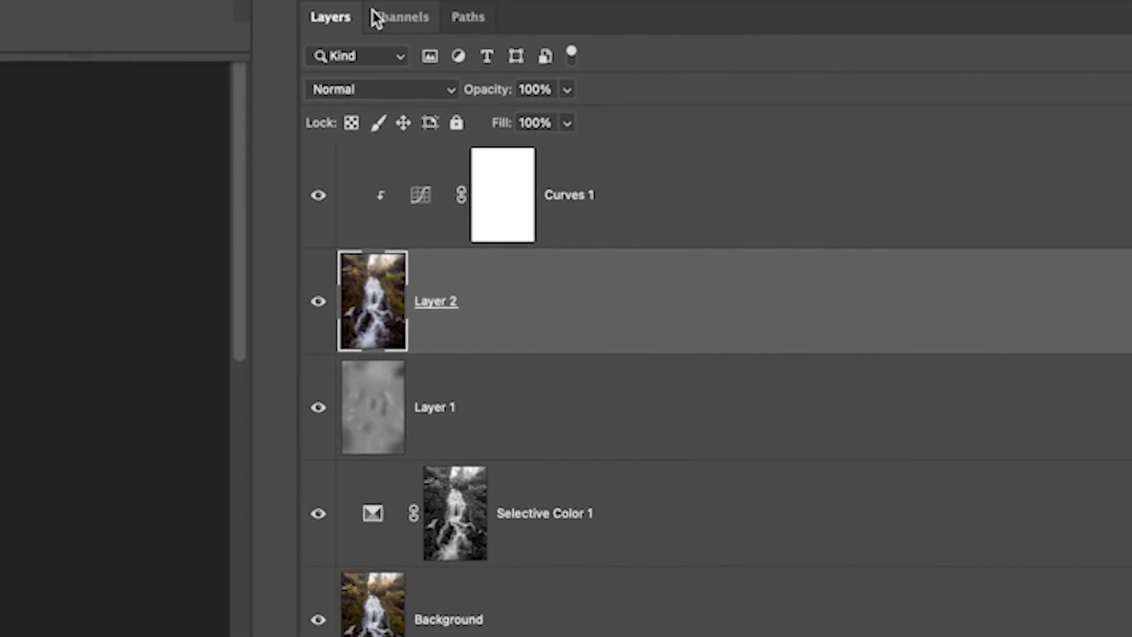
Set the blurred layer's blend mode to Screen and hide its effect with an inverted black layer mask.
left_click(725, 386)
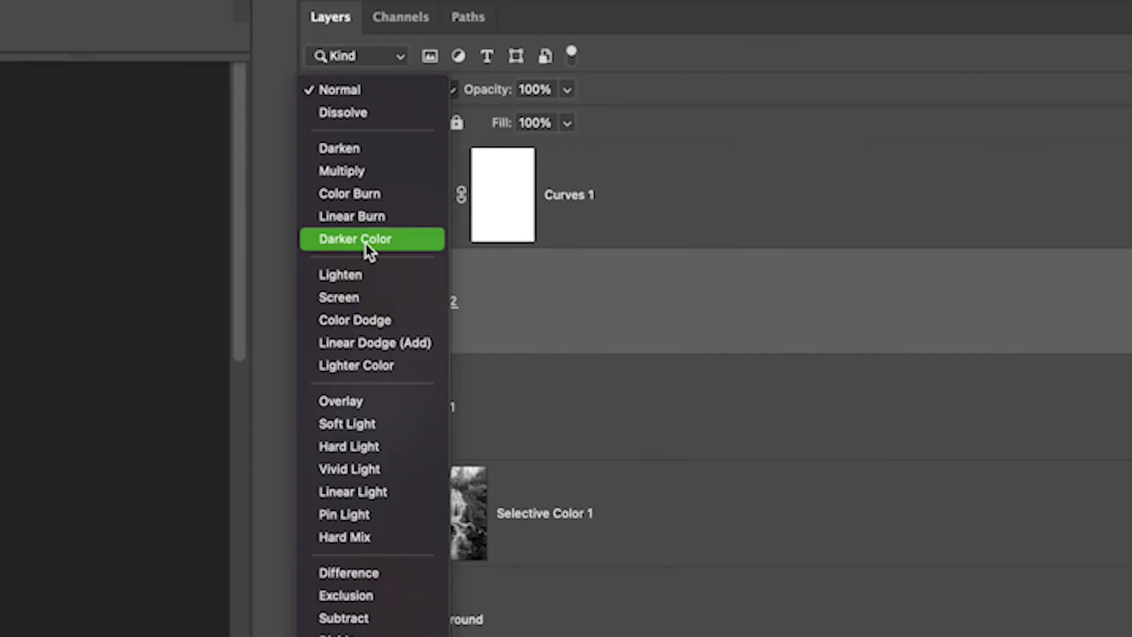
left_click(356, 297)
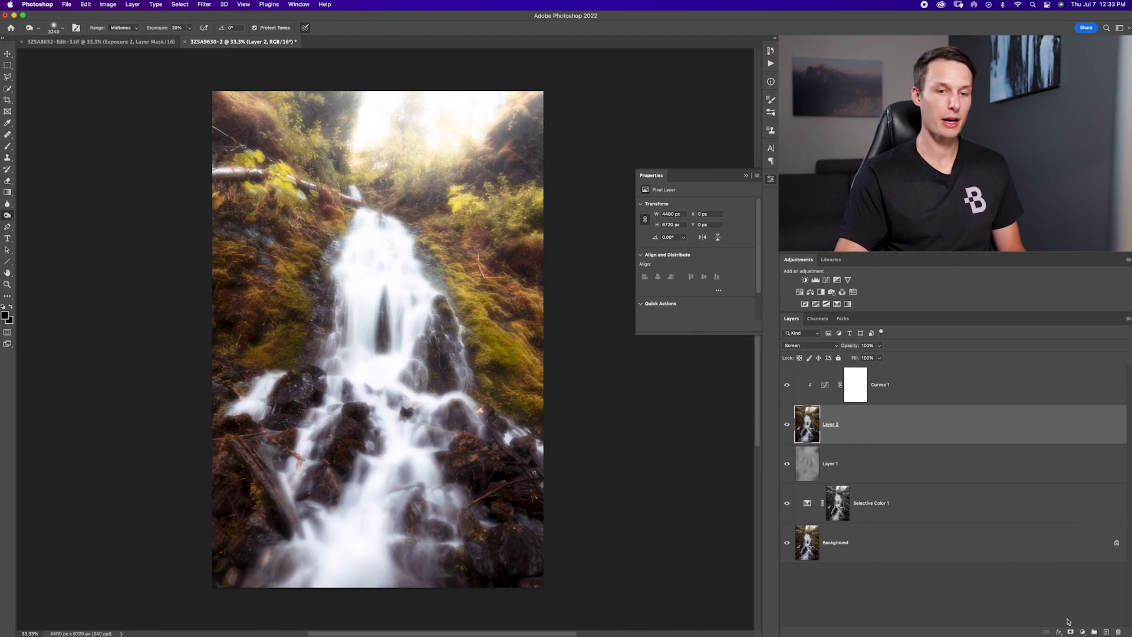
left_click(1070, 632)
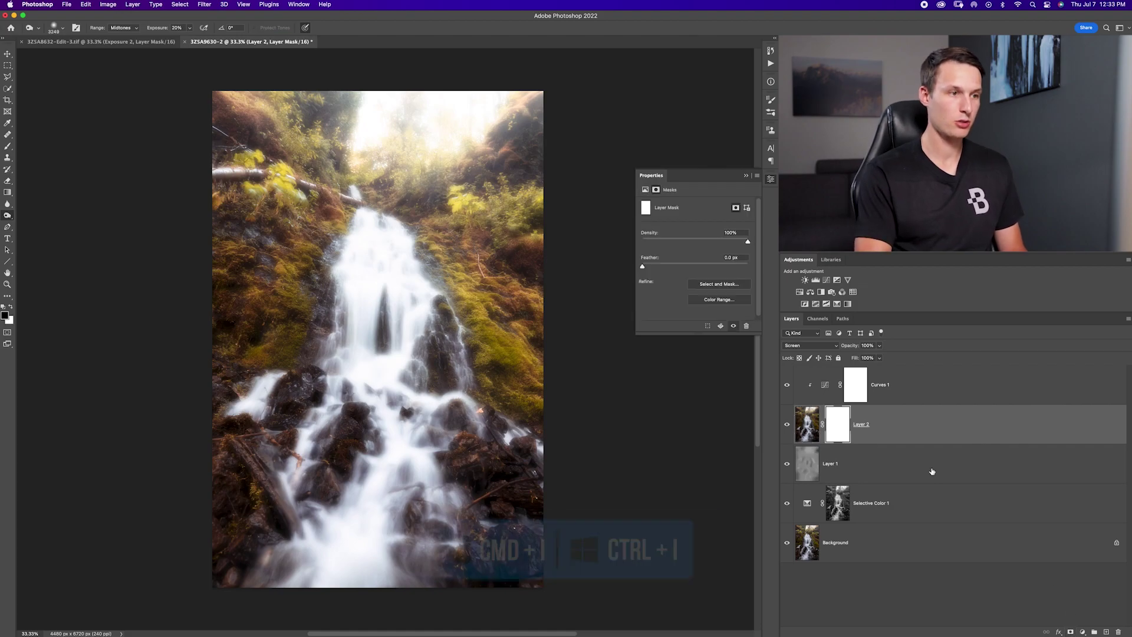
key("super+i")
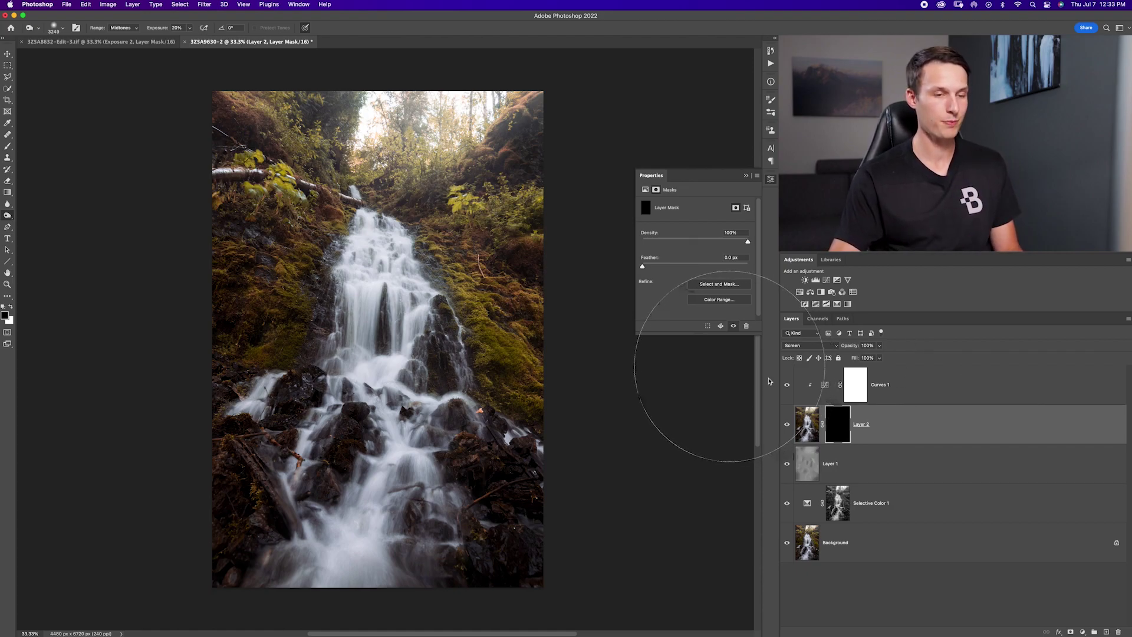
Paint white on the blurred layer's mask at 30% brush opacity over the foliage, moss and falling water to reveal the glow.
key("b")
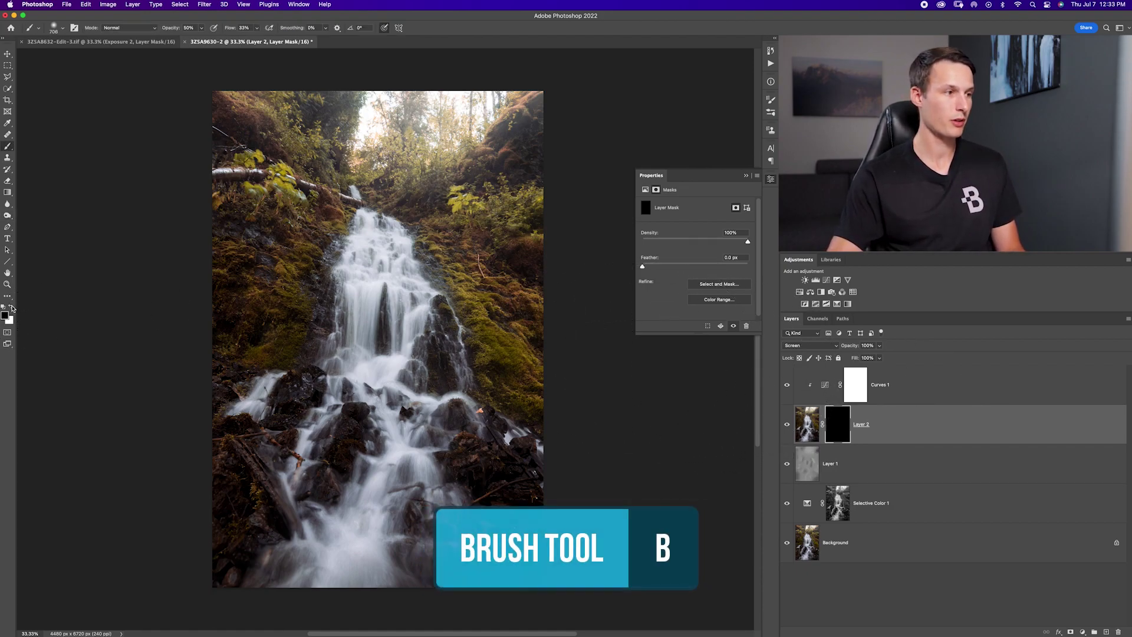
key("x")
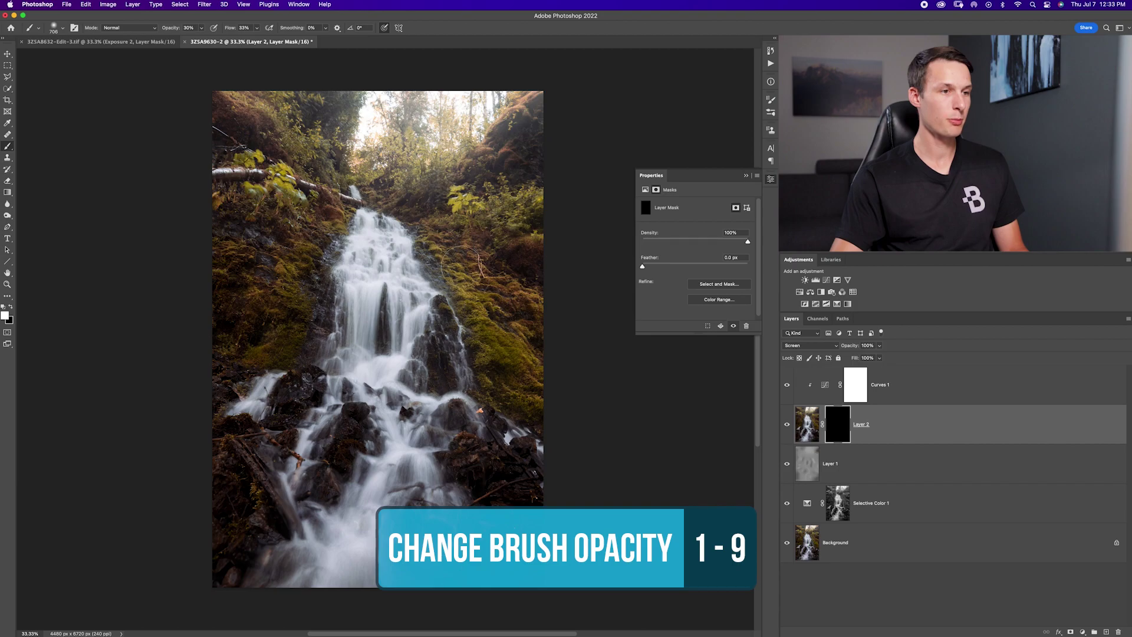
left_click_drag(451, 258, 476, 258)
left_click(466, 196)
left_click(524, 201)
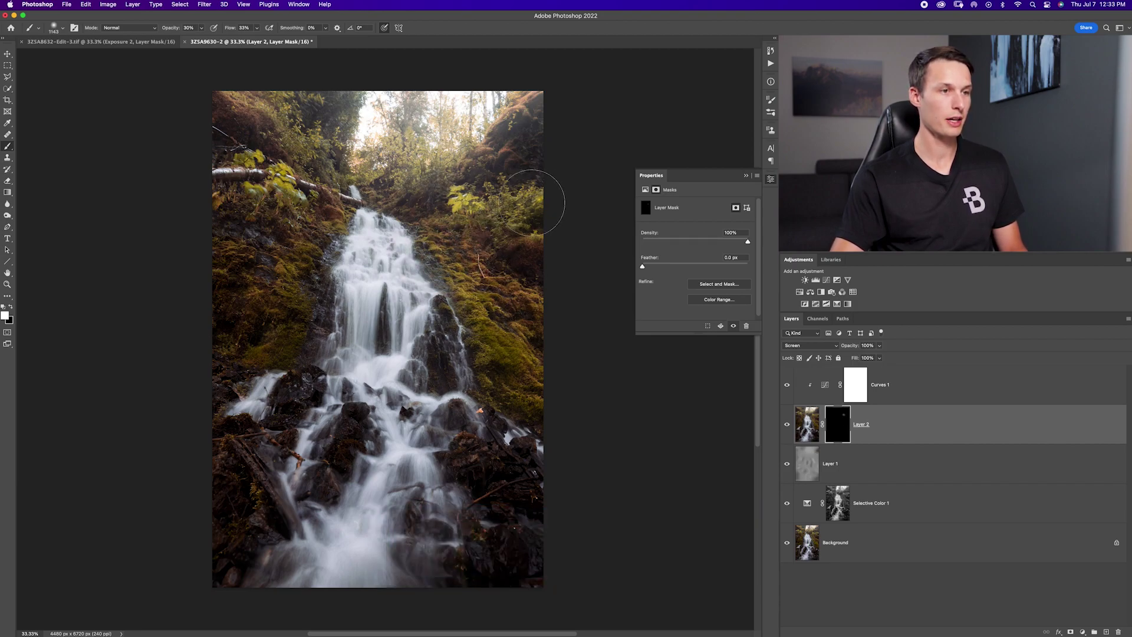
left_click_drag(408, 161, 448, 161)
mouse_move(368, 163)
left_mouse_down()
mouse_move(395, 177)
mouse_move(466, 157)
left_mouse_up()
left_click_drag(319, 283, 448, 413)
mouse_move(354, 542)
left_mouse_down()
mouse_move(362, 552)
mouse_move(348, 555)
mouse_move(336, 502)
left_mouse_up()
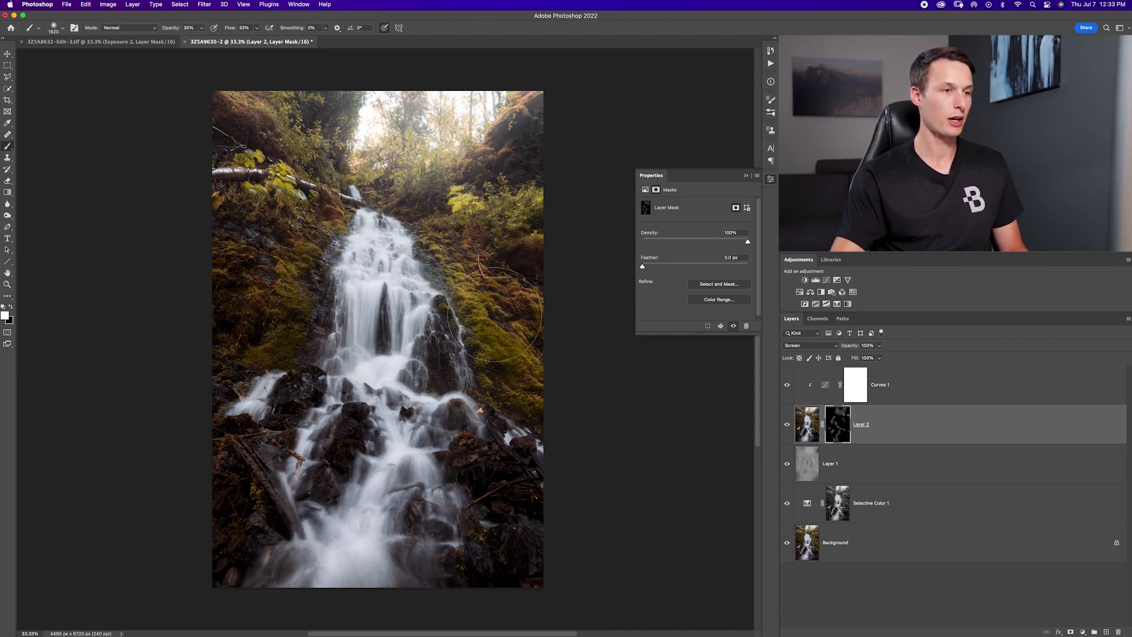
Compare the image with and without the glow layer, and save the file.
left_click(788, 425)
left_click(787, 426)
left_click(786, 427)
left_click(786, 427)
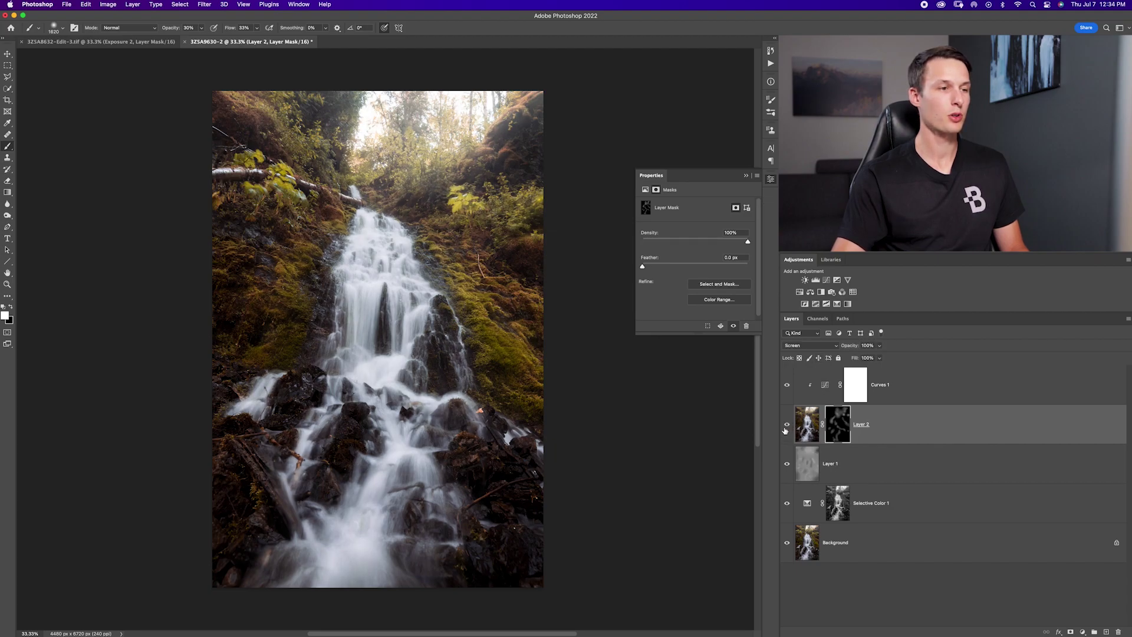
left_click(745, 177)
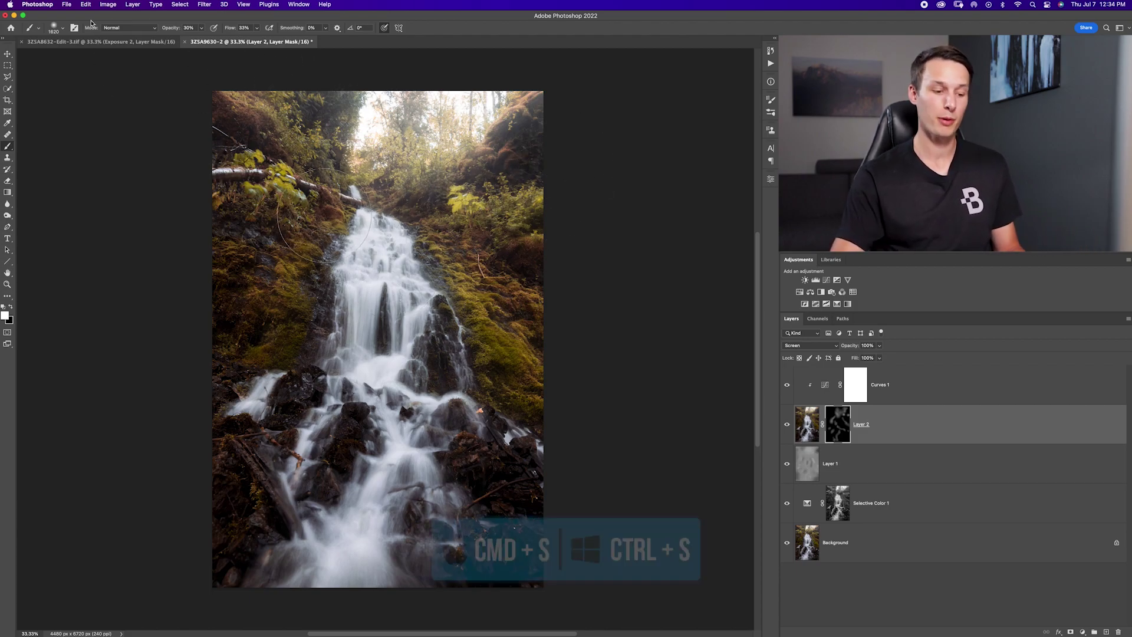
key("super+s")
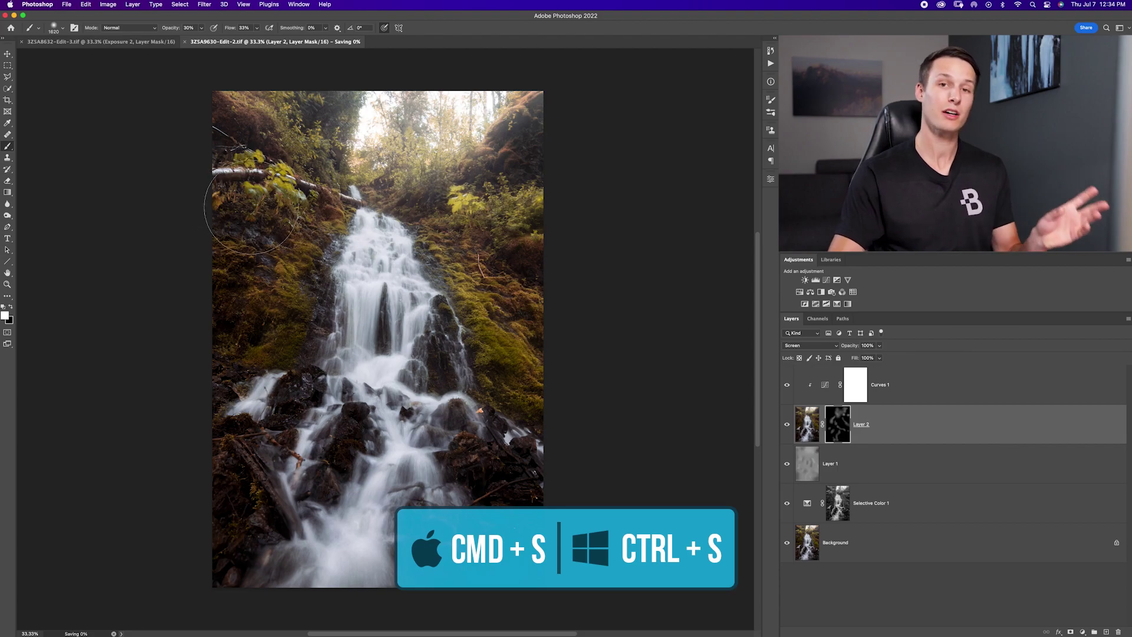